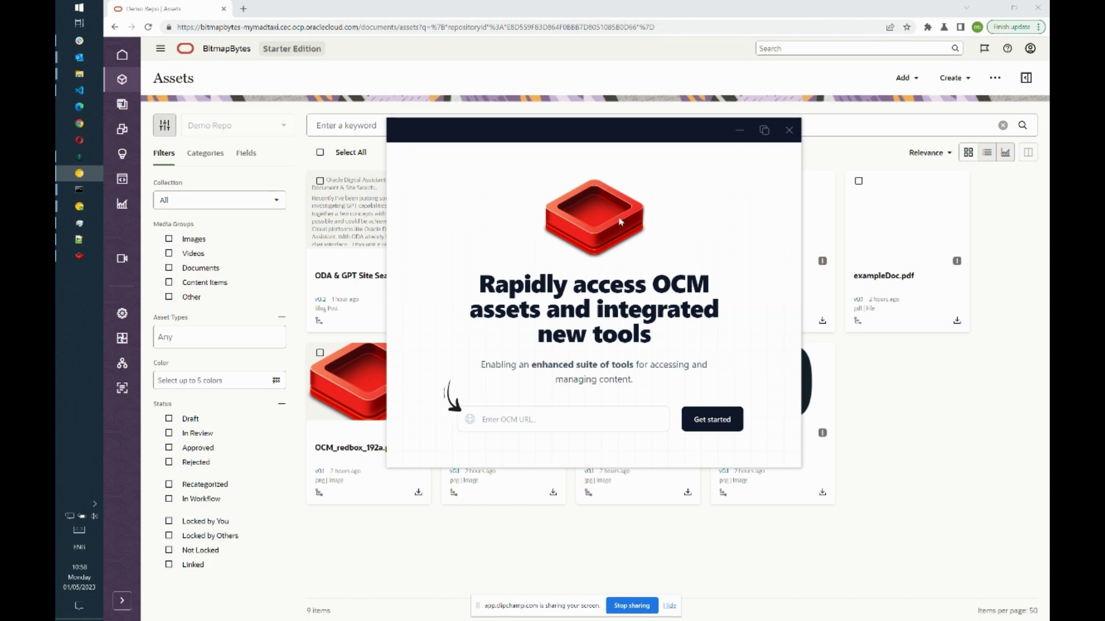
# - Copy the OCM instance URL up to documents/ from the browser into the OCM URL field
pyautogui.moveTo(622, 136)
pyautogui.mouseDown()
pyautogui.moveTo(500, 149)
pyautogui.moveTo(656, 122)
pyautogui.moveTo(620, 131)
pyautogui.mouseUp()
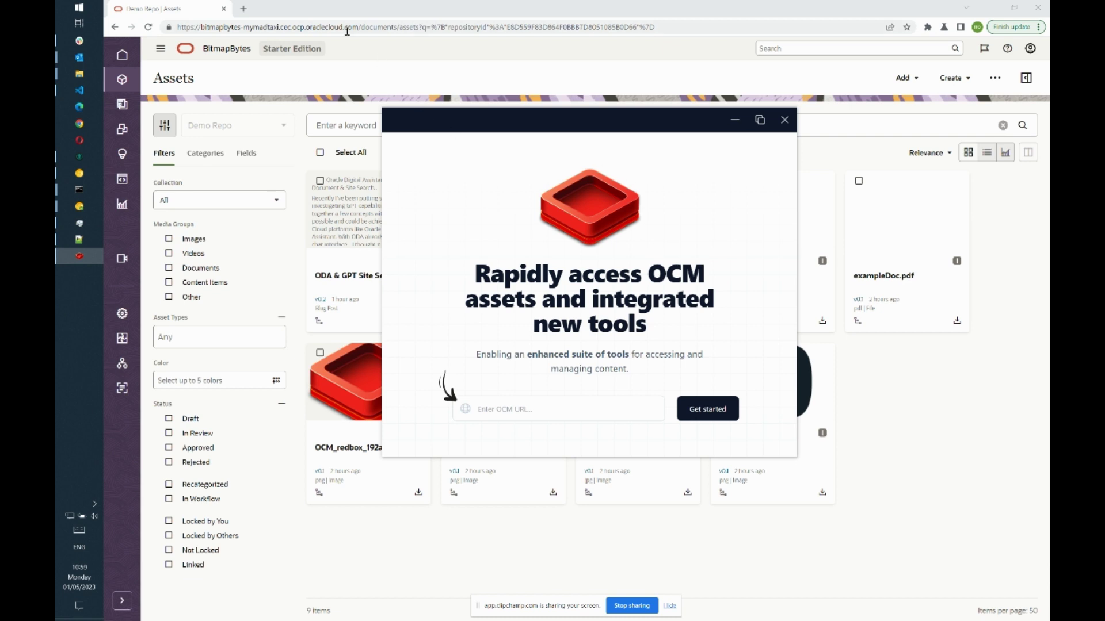
pyautogui.click(397, 33)
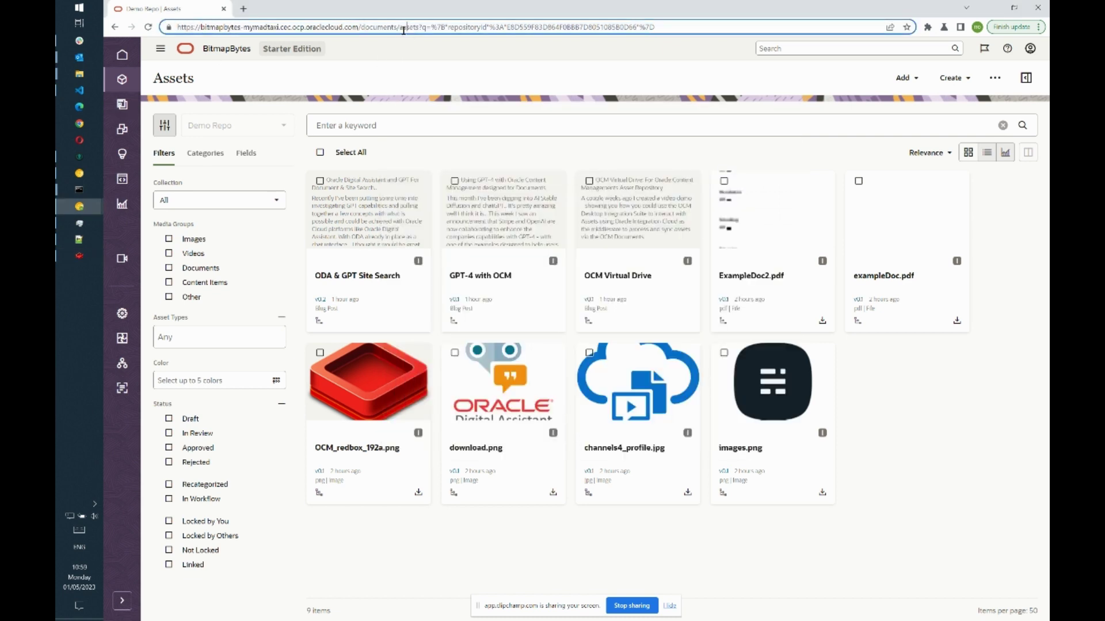
pyautogui.moveTo(400, 29); pyautogui.dragTo(132, 27)
pyautogui.hotkey('ctrl', 'c')
pyautogui.hotkey('alt', 'Tab')
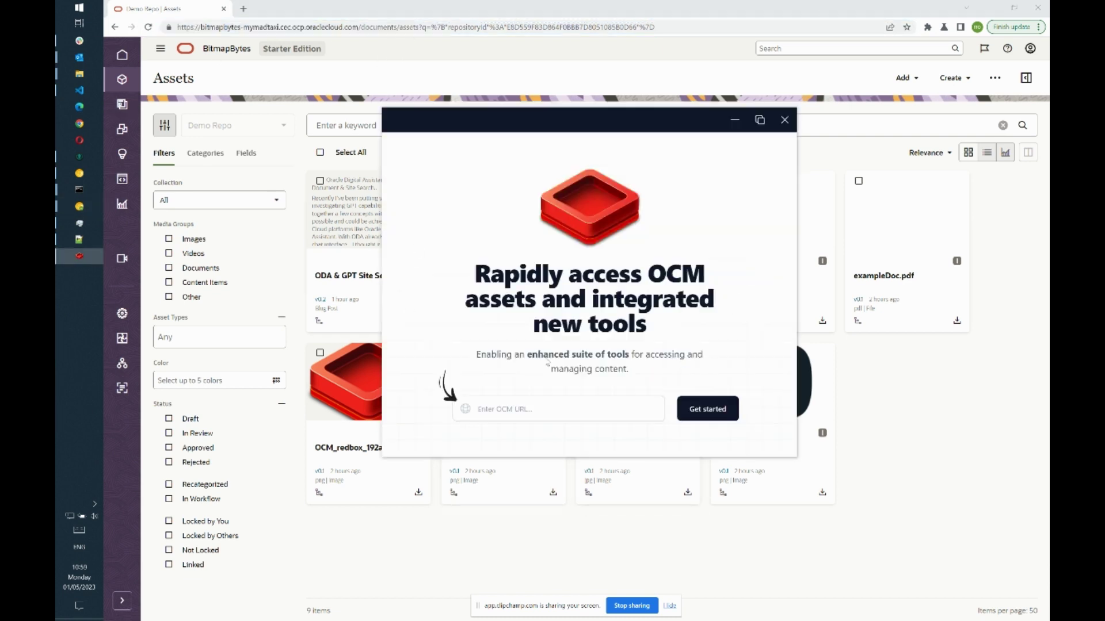
pyautogui.click(558, 407)
pyautogui.hotkey('ctrl', 'v')
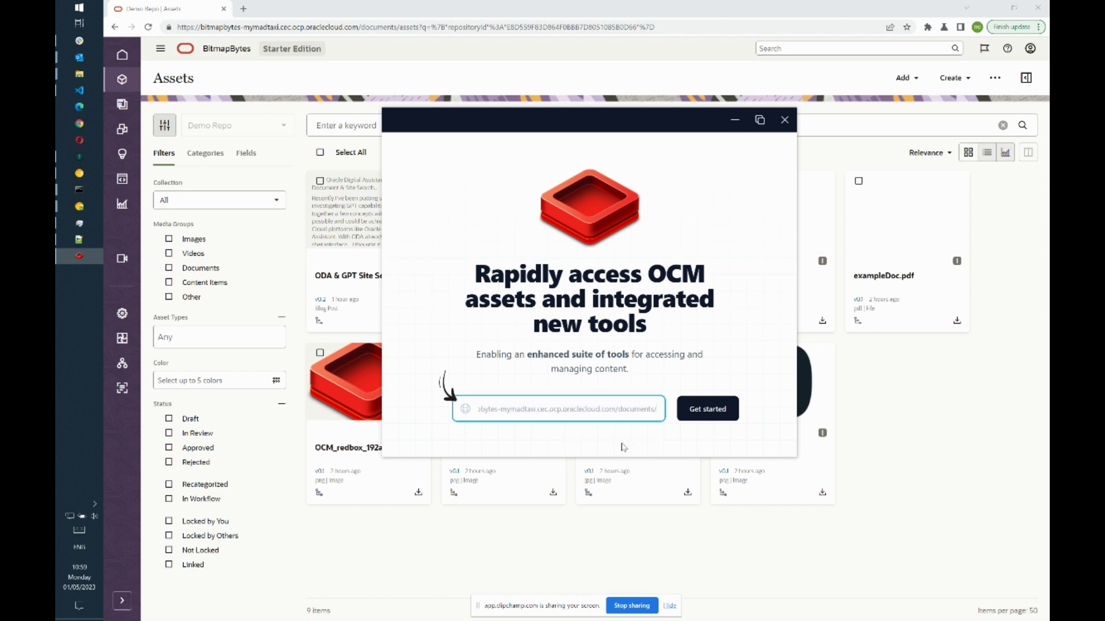
# - Choose Get started and sign in to Oracle Cloud with the account user name and password
pyautogui.click(707, 410)
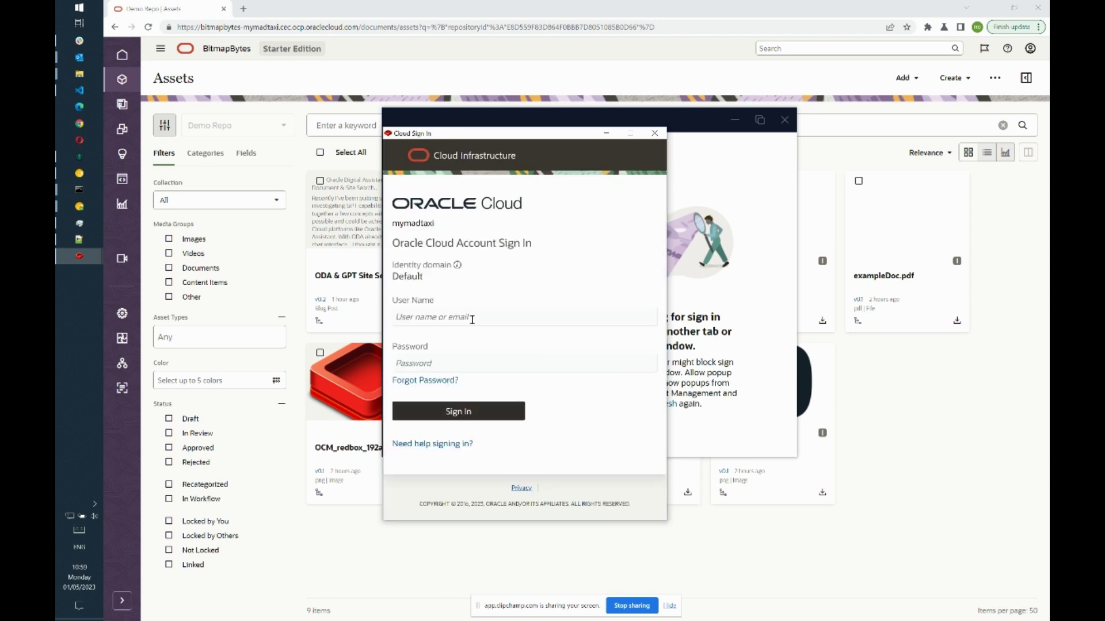
pyautogui.write('bitmapbytes')
pyautogui.press('Tab')
pyautogui.write('•')
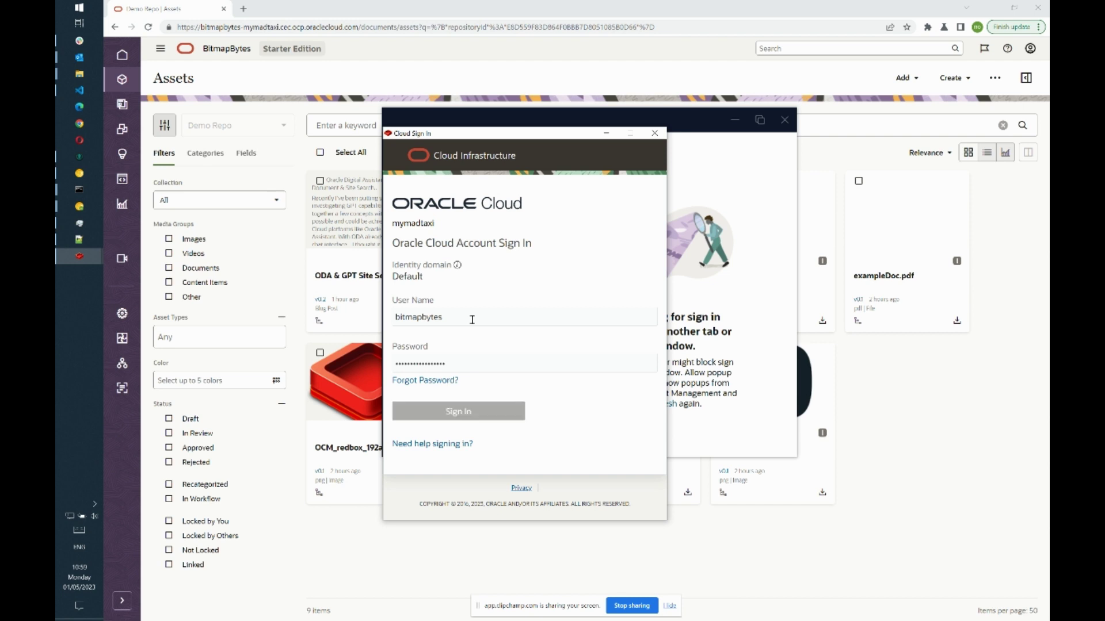
pyautogui.press('Return')
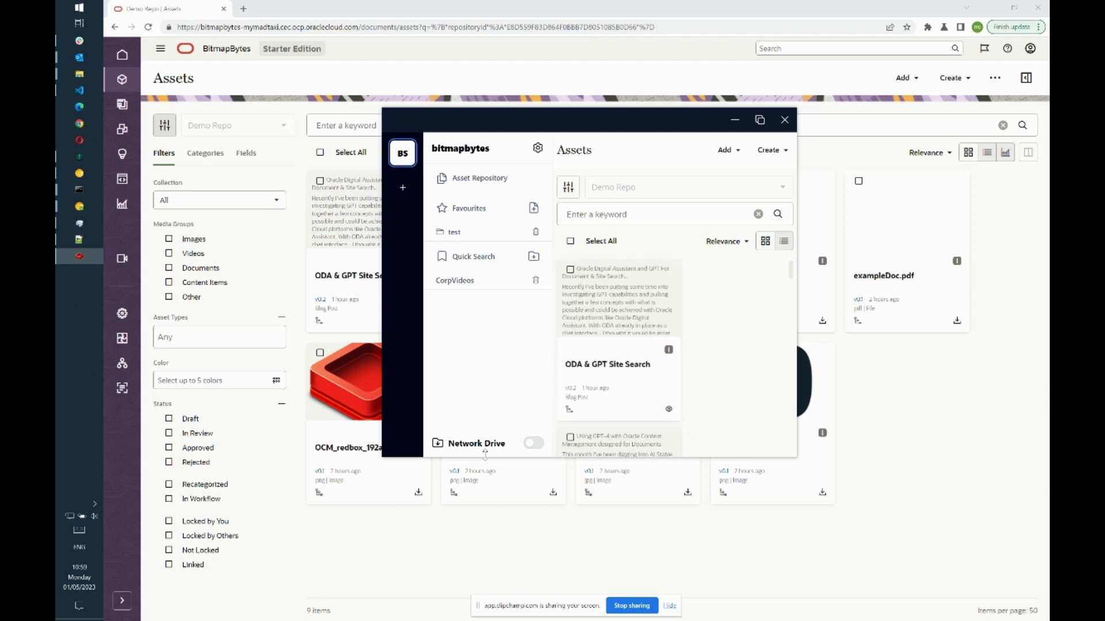
# - Switch on Network Drive, close the app, and open the OCM (Z:) drive in File Explorer
pyautogui.click(533, 447)
pyautogui.click(904, 429)
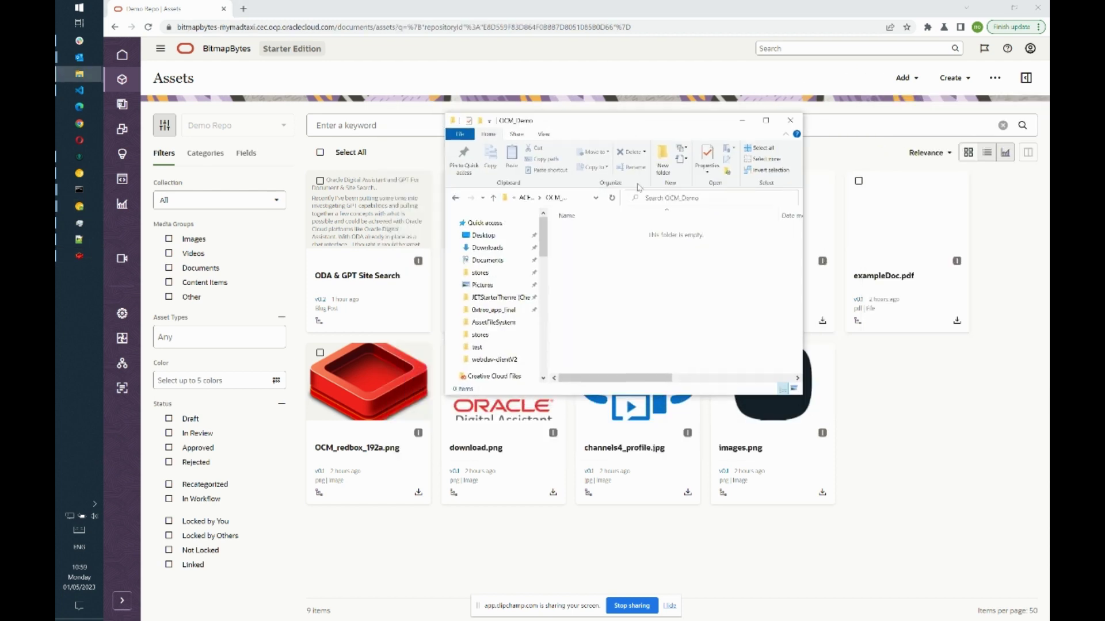
pyautogui.moveTo(546, 243); pyautogui.dragTo(545, 368)
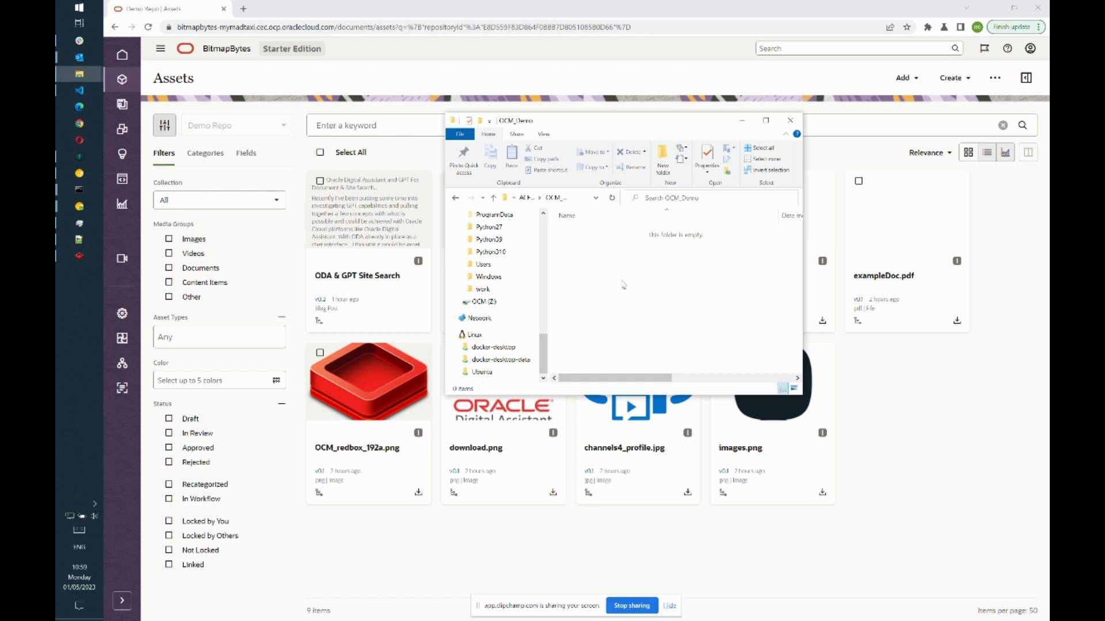
pyautogui.click(493, 307)
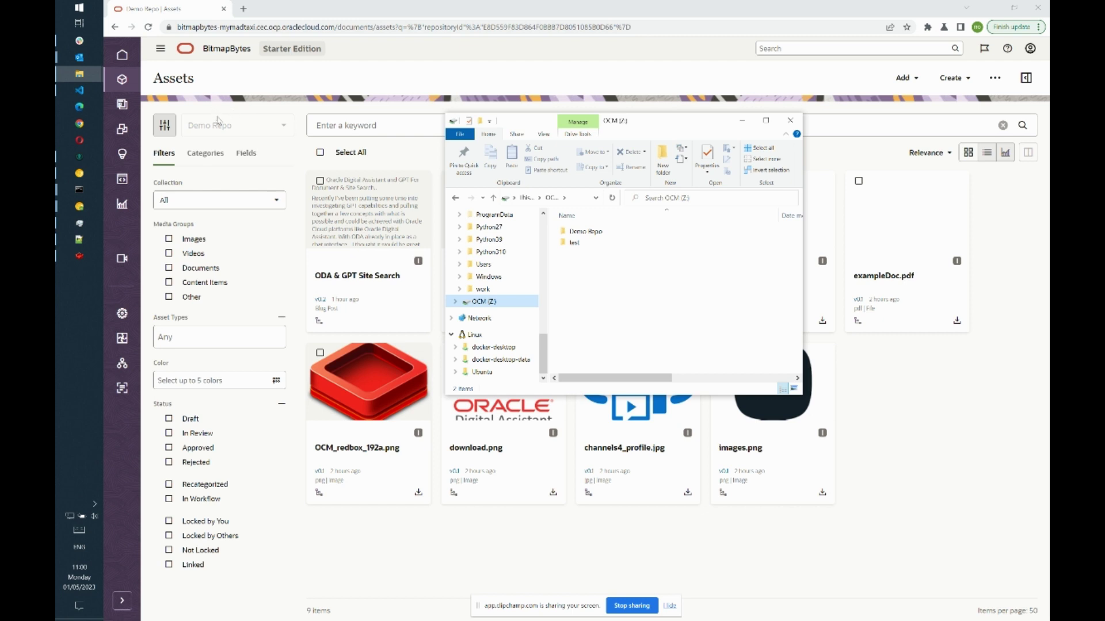
# - Open Demo Repo, compare it with the web Categories taxonomies, then open the Demo taxonomy folder
pyautogui.doubleClick(593, 233)
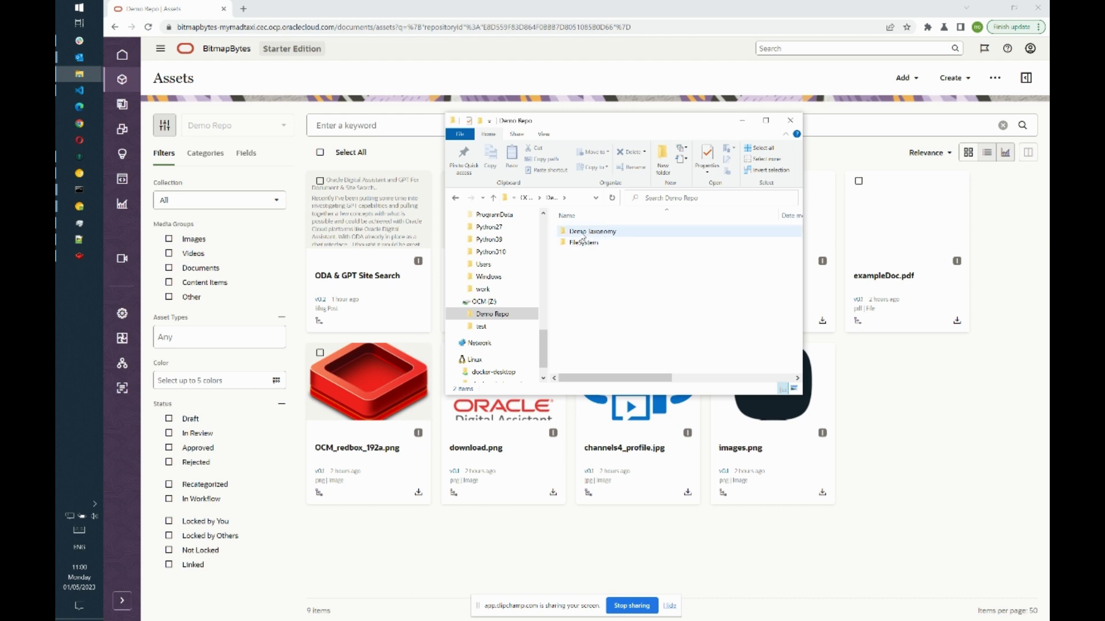
pyautogui.click(200, 156)
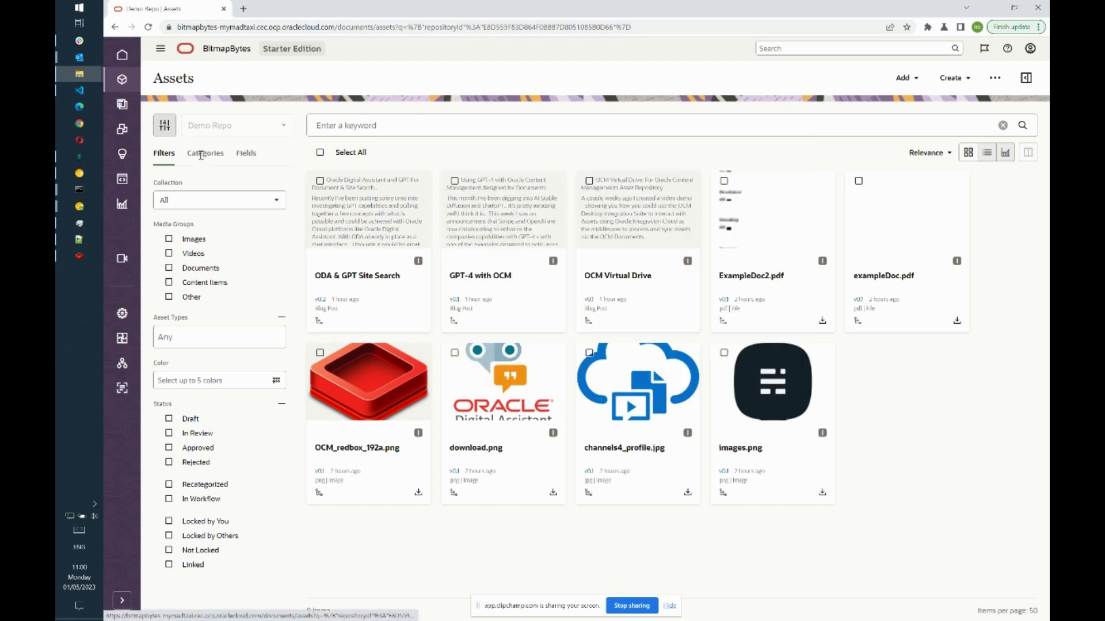
pyautogui.click(224, 230)
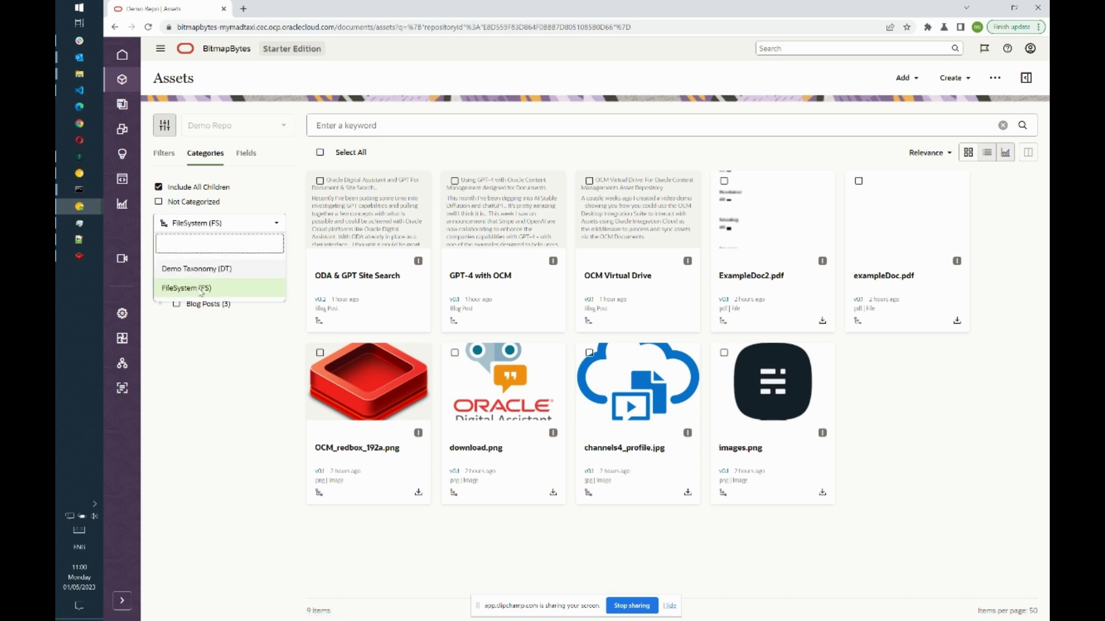
pyautogui.hotkey('alt', 'Tab')
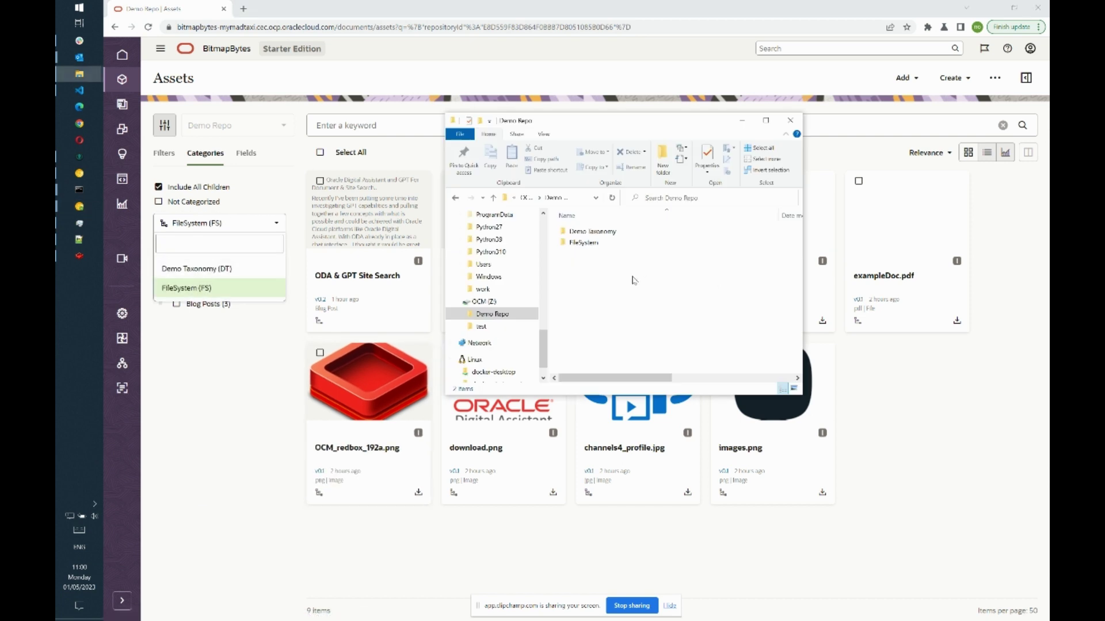
pyautogui.doubleClick(609, 232)
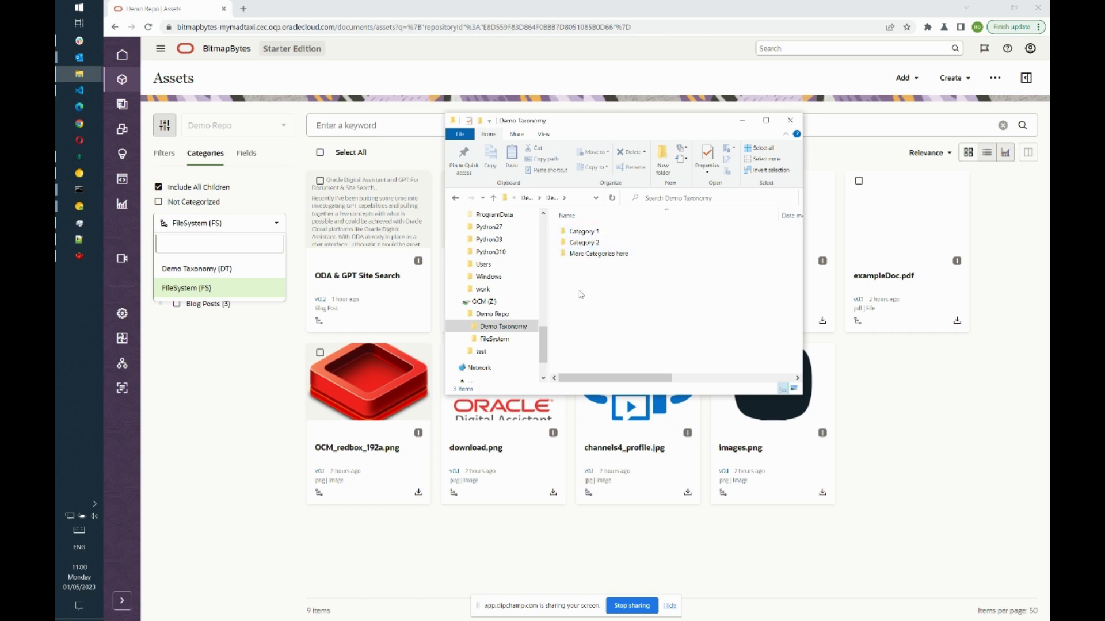
# - Create a new folder named 'test' in the Demo Taxonomy folder on the OCM (Z:) drive
pyautogui.rightClick(578, 323)
pyautogui.moveTo(659, 469)
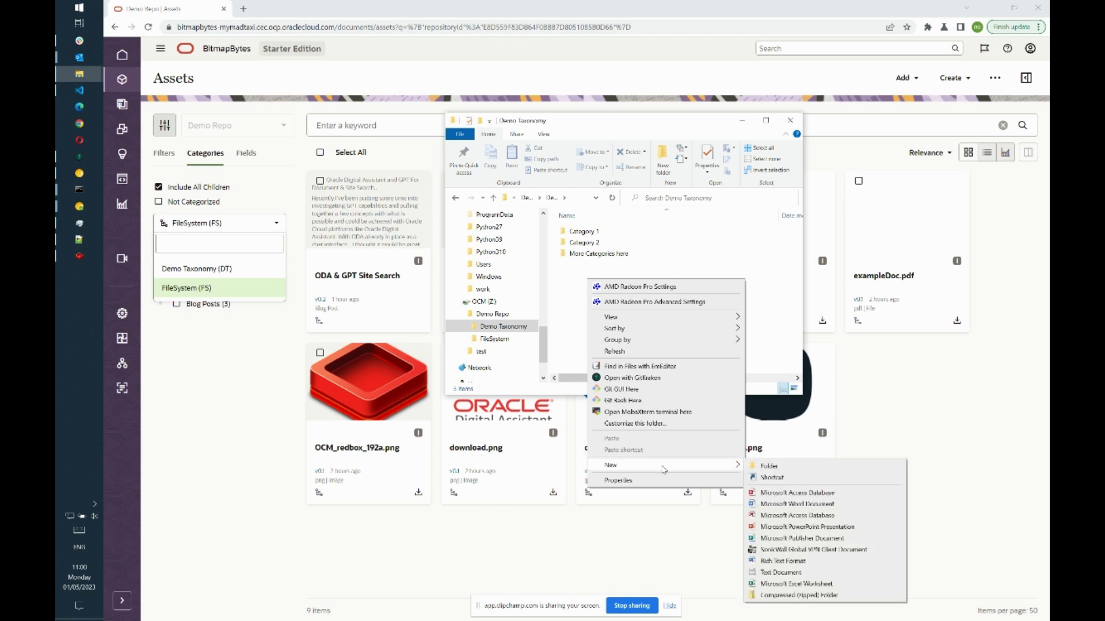
pyautogui.click(661, 371)
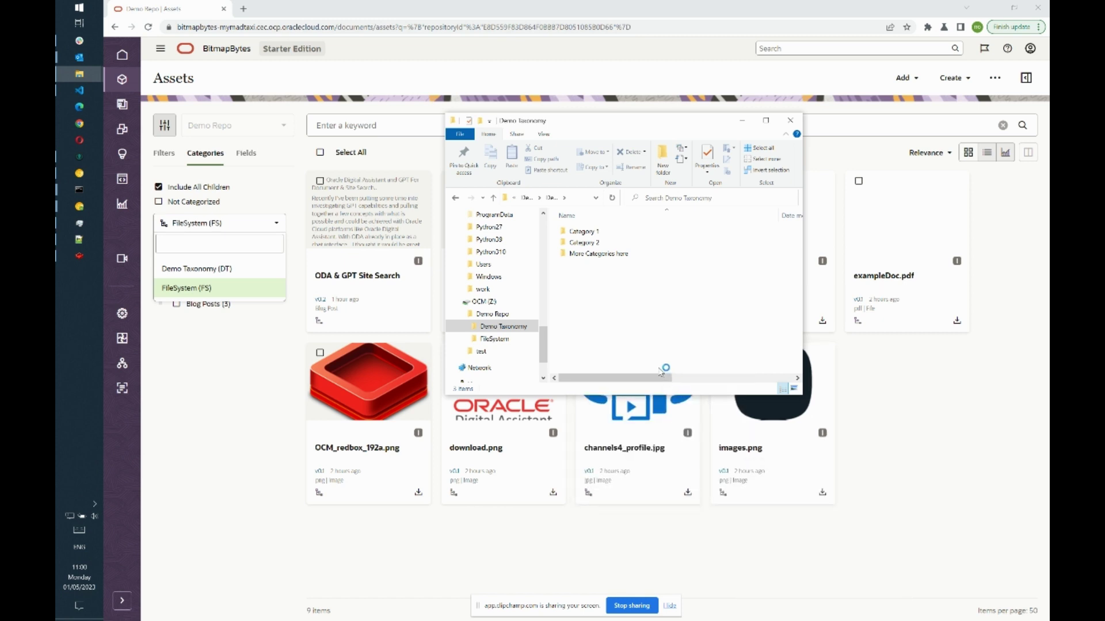
pyautogui.write('test')
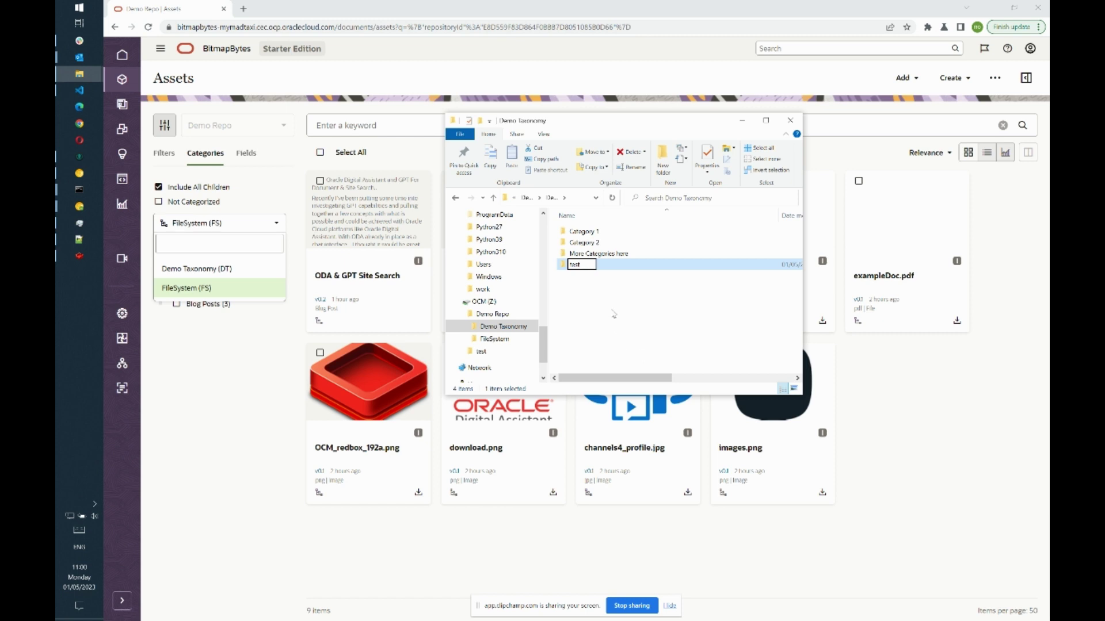
pyautogui.press('Return')
# - Open Content > Taxonomies and view Demo Taxonomy (DT) to confirm it lists the test category
pyautogui.click(126, 364)
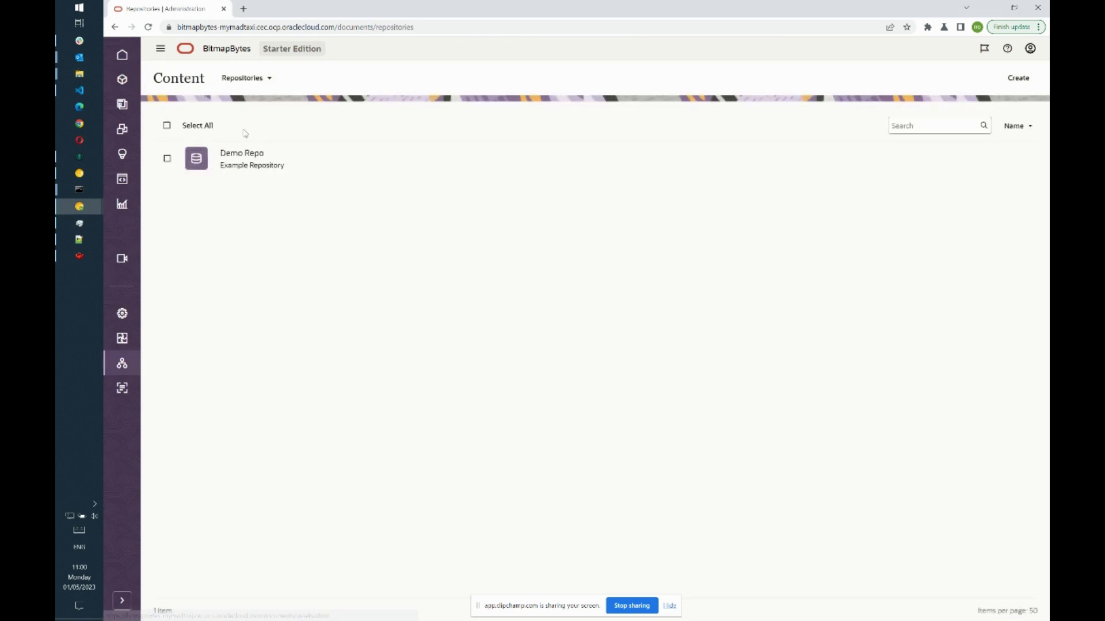
pyautogui.click(246, 78)
pyautogui.click(238, 211)
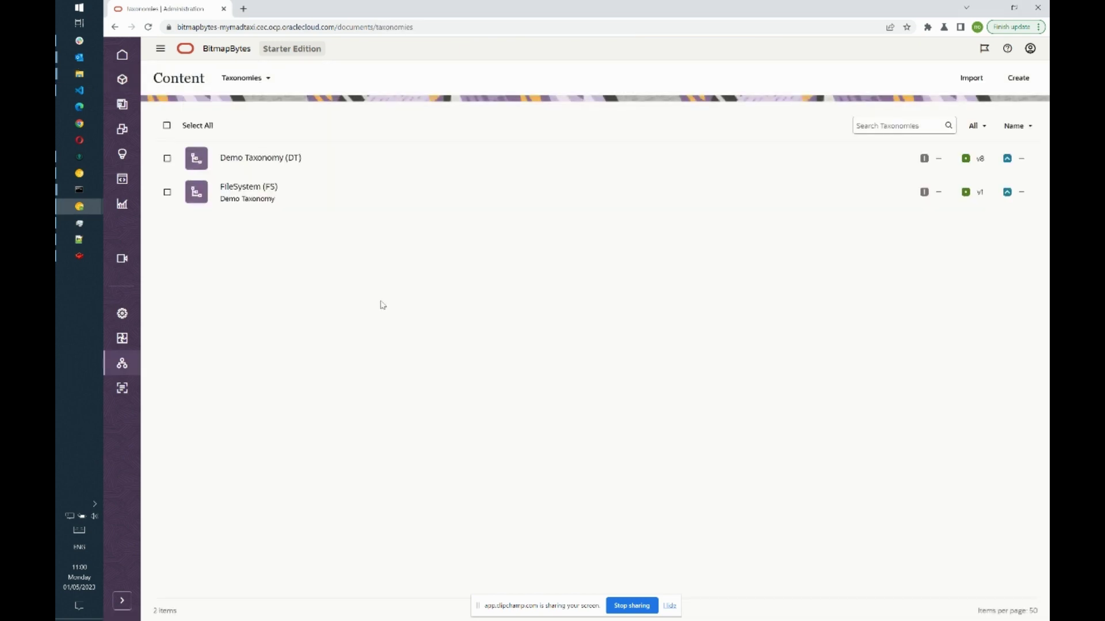
pyautogui.click(267, 164)
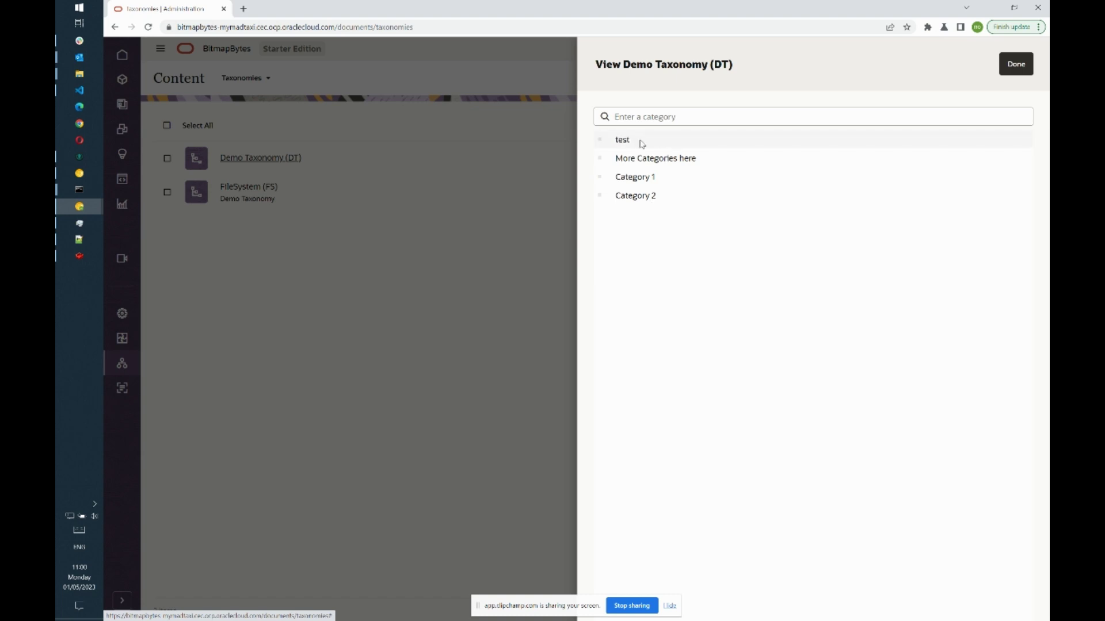
pyautogui.click(1016, 64)
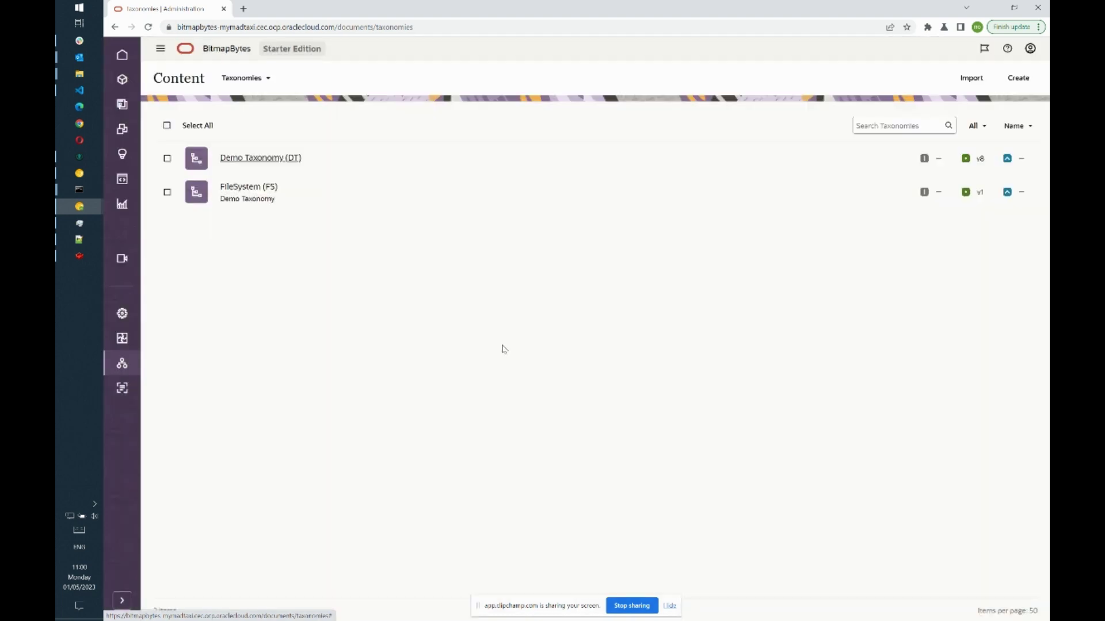
pyautogui.hotkey('alt', 'Tab')
pyautogui.rightClick(580, 271)
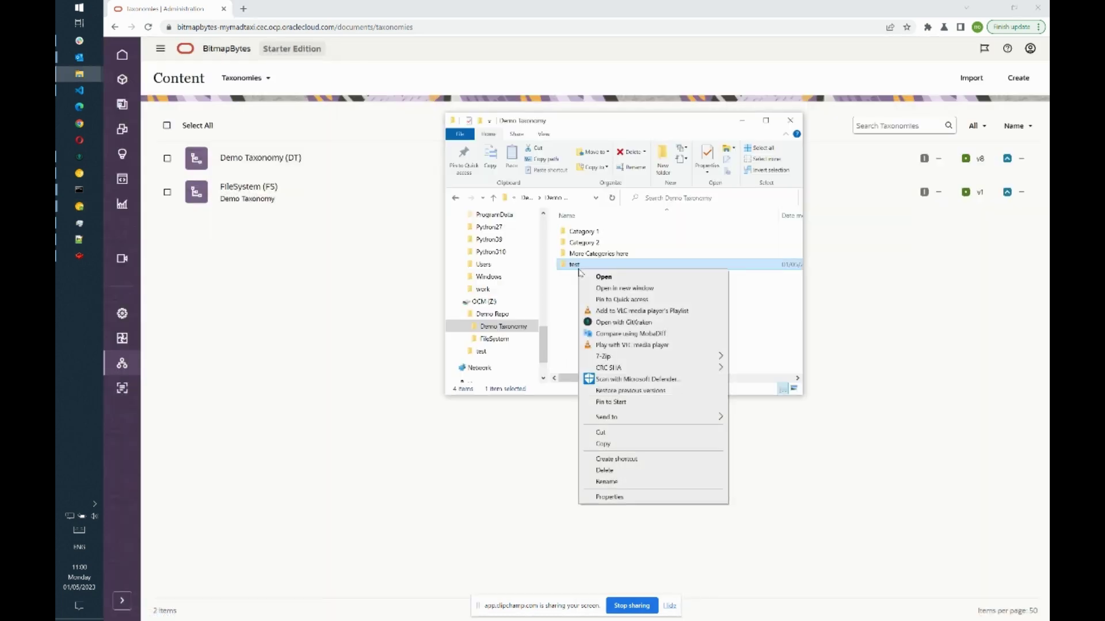
# - Permanently delete the test folder, confirming Yes in the Delete Folder dialog
pyautogui.click(609, 470)
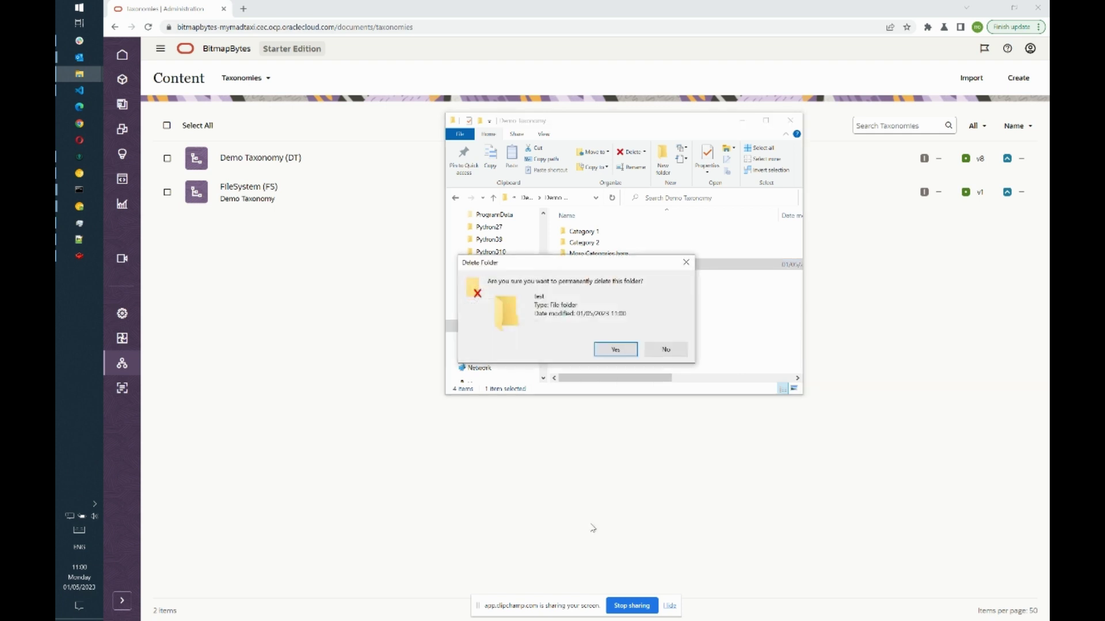
pyautogui.click(614, 349)
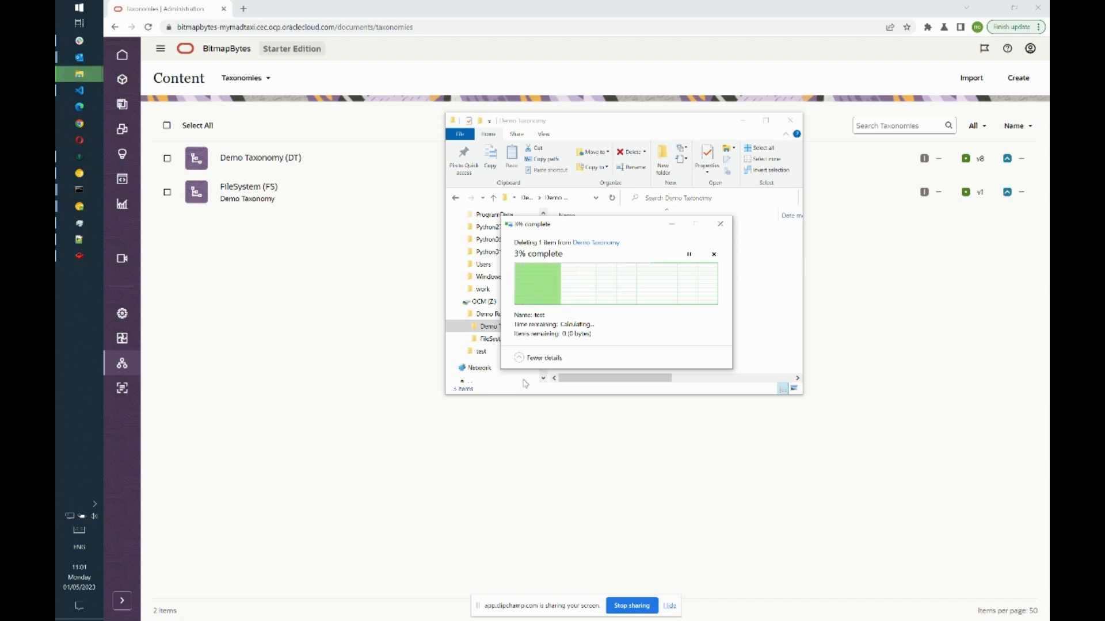
pyautogui.click(282, 293)
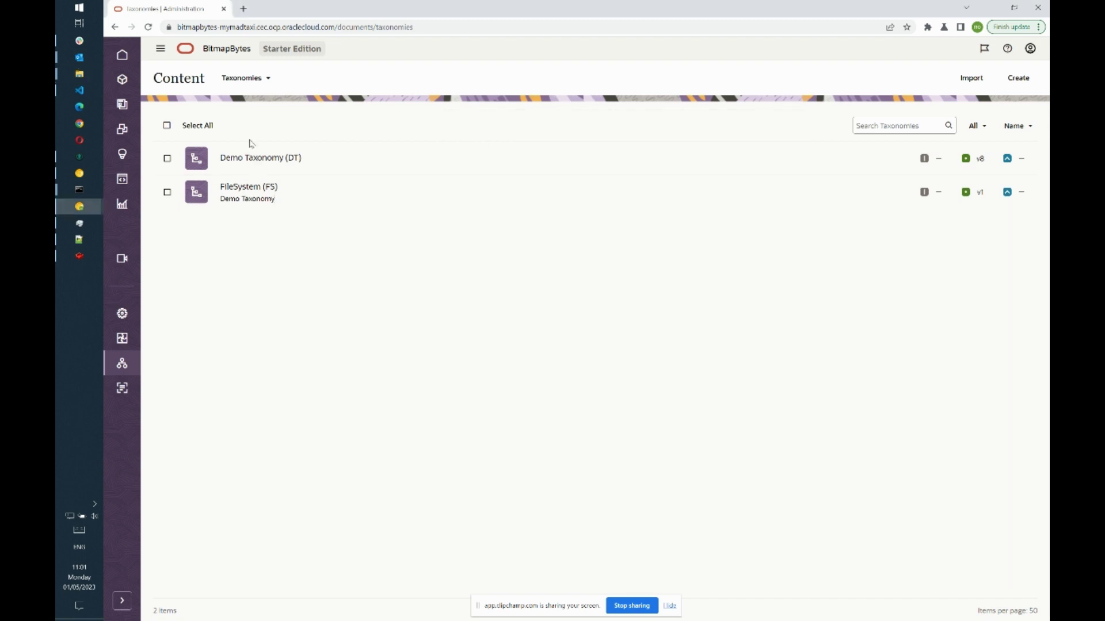
# - View Demo Taxonomy (DT) again to confirm test is gone, then return to the Assets page
pyautogui.click(257, 158)
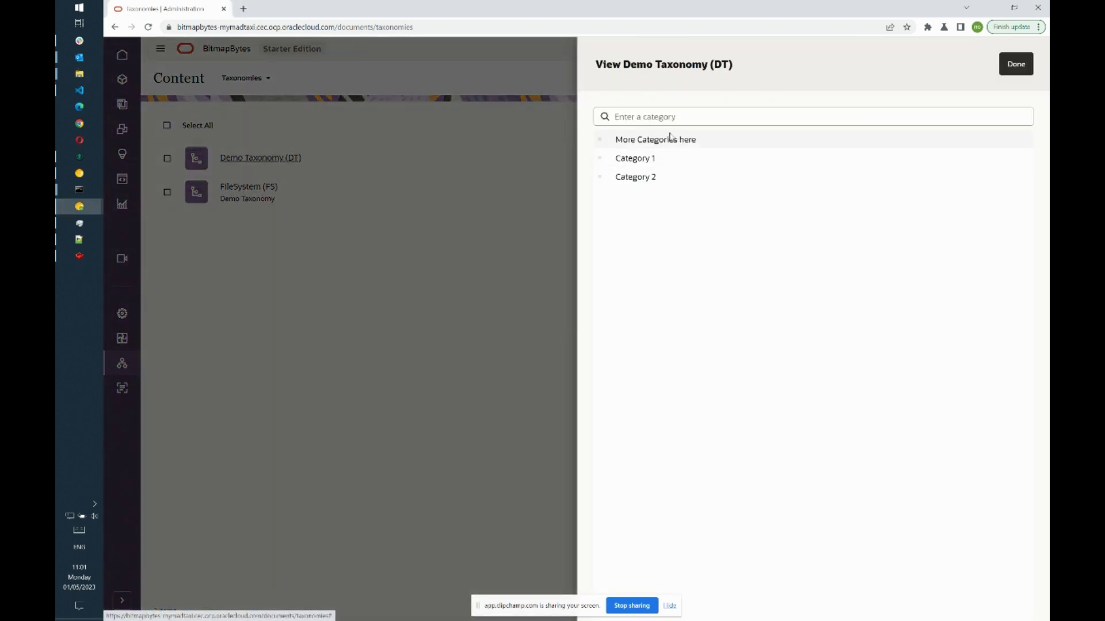
pyautogui.click(1012, 66)
pyautogui.click(122, 79)
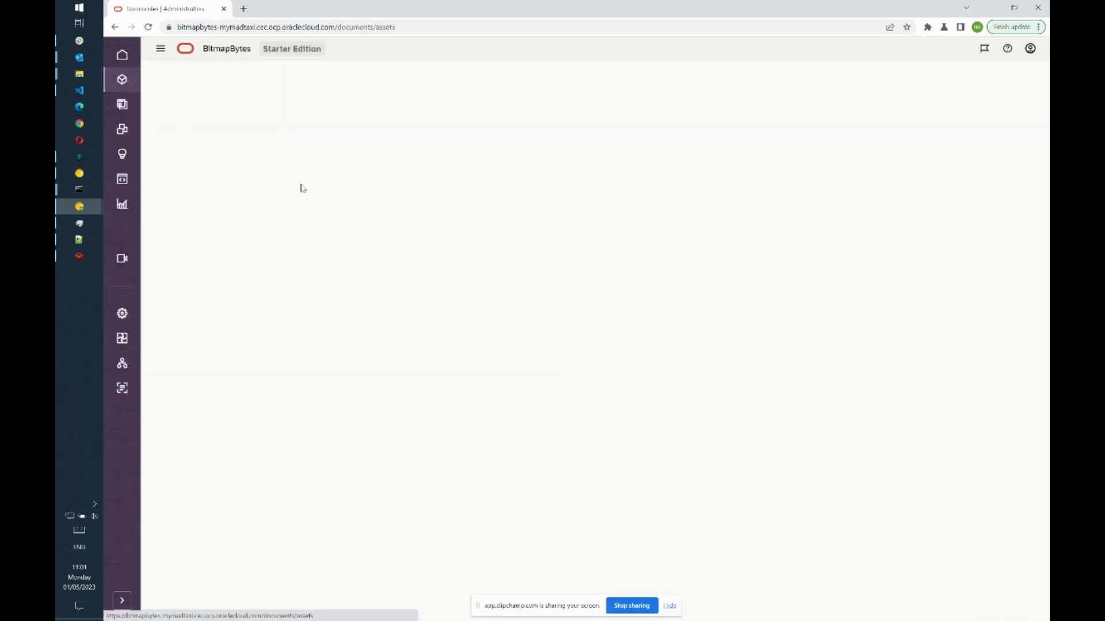
pyautogui.hotkey('alt', 'Tab')
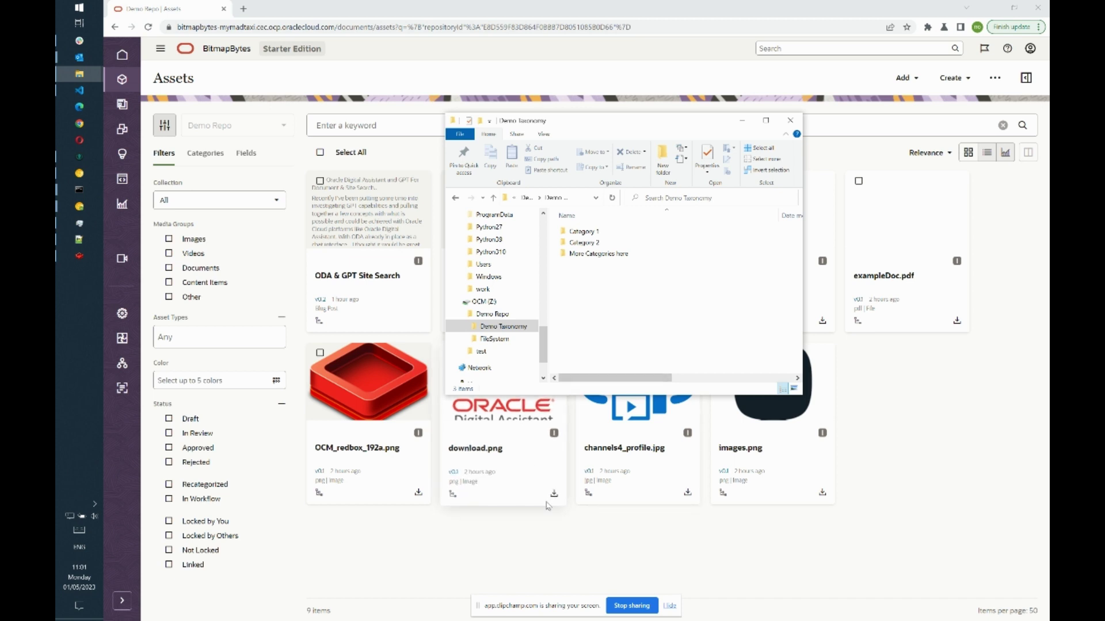
# - Open FileSystem > Misc Images as large thumbnails, then show the web Categories tree
pyautogui.click(510, 339)
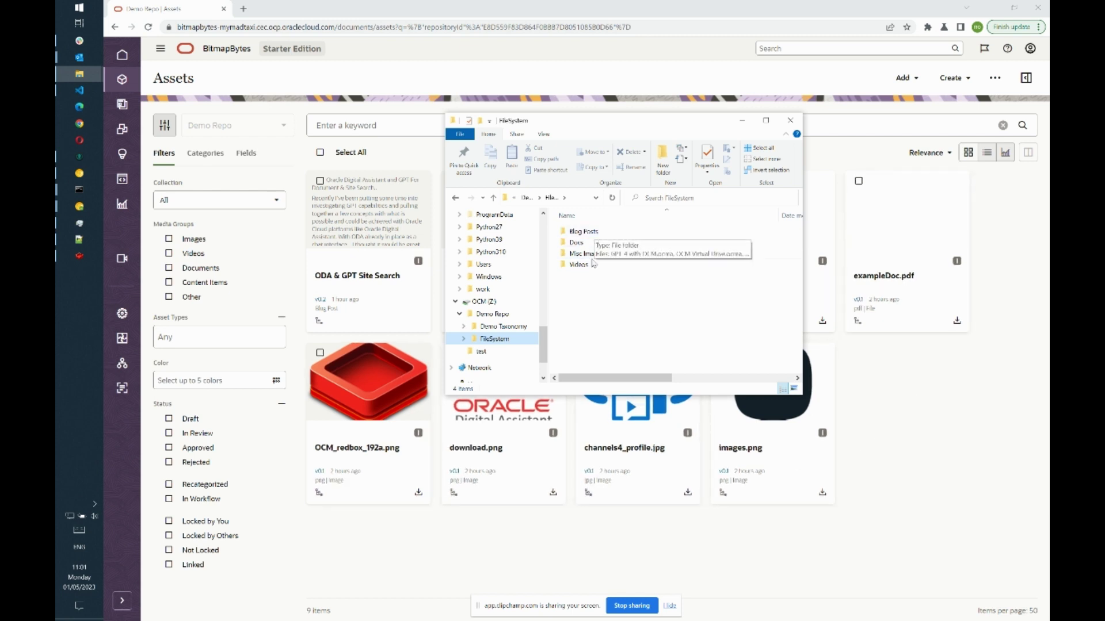
pyautogui.doubleClick(593, 259)
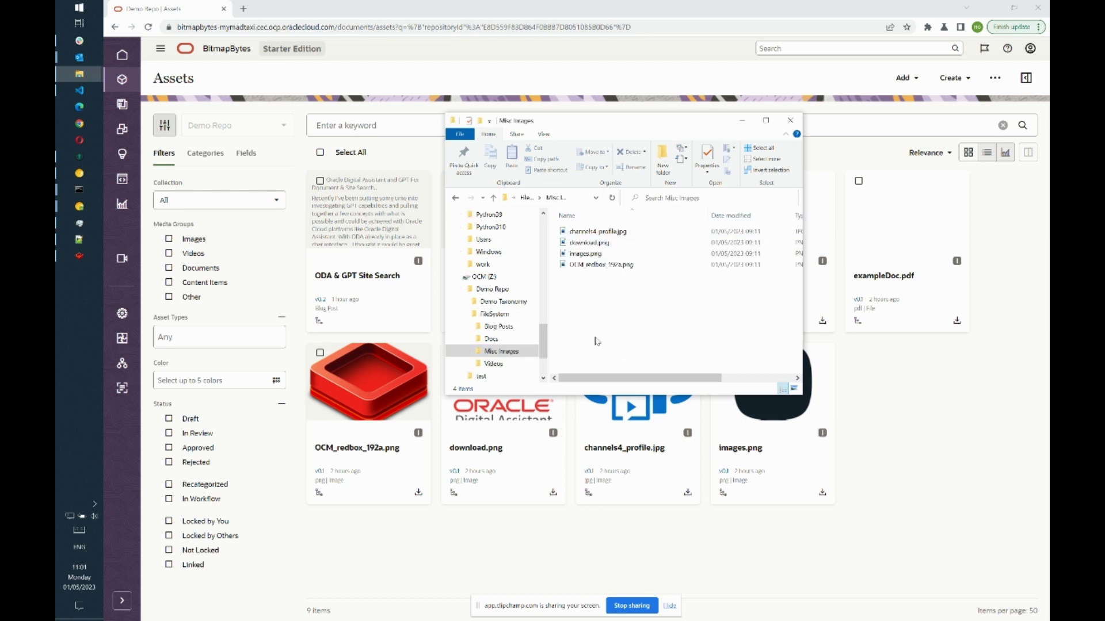
pyautogui.click(794, 389)
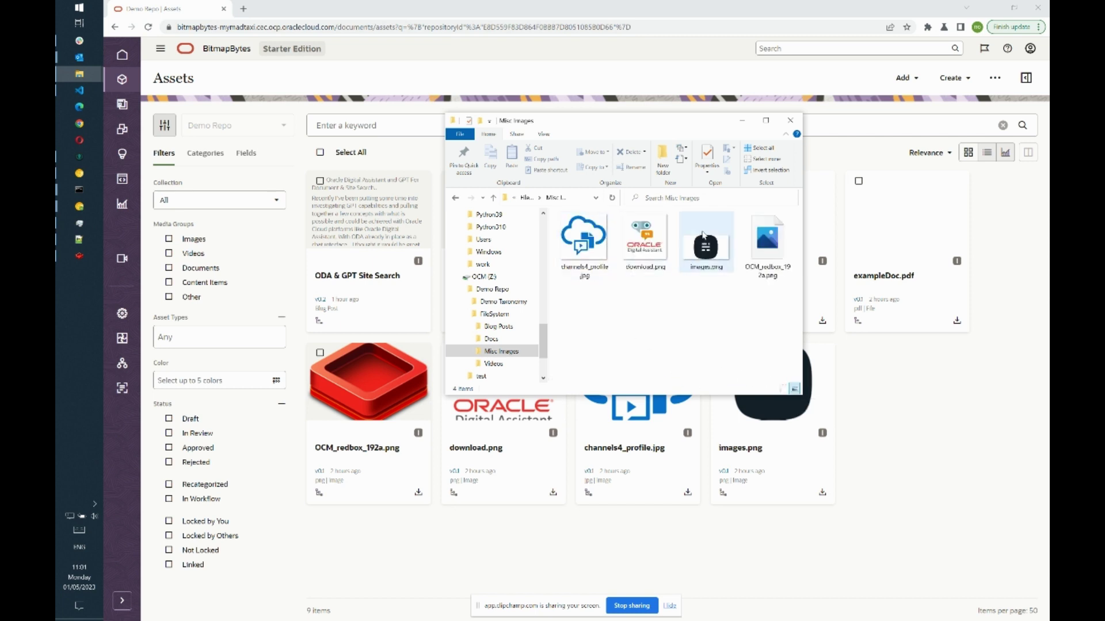
pyautogui.click(213, 164)
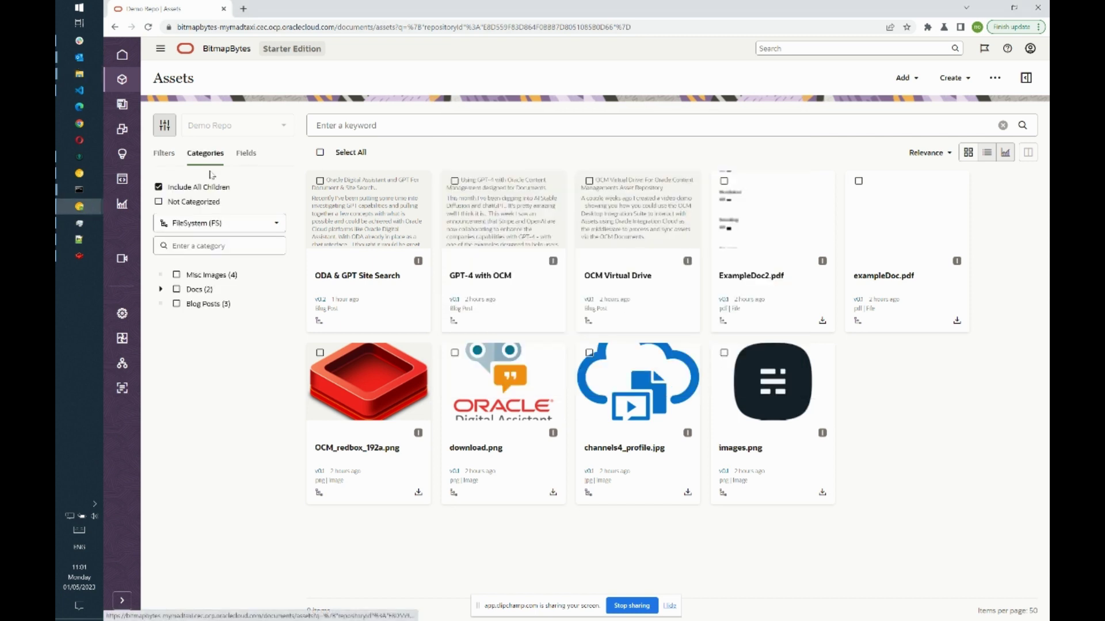
# - Tick the Misc Images (4) category checkbox to list its four images
pyautogui.click(177, 275)
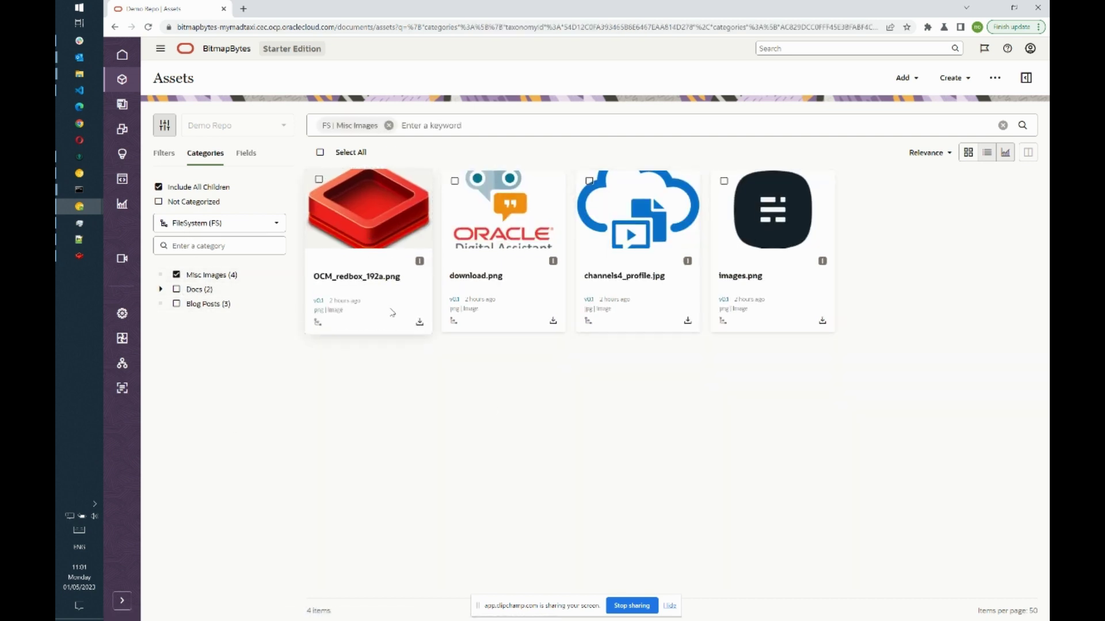
pyautogui.hotkey('alt', 'Tab')
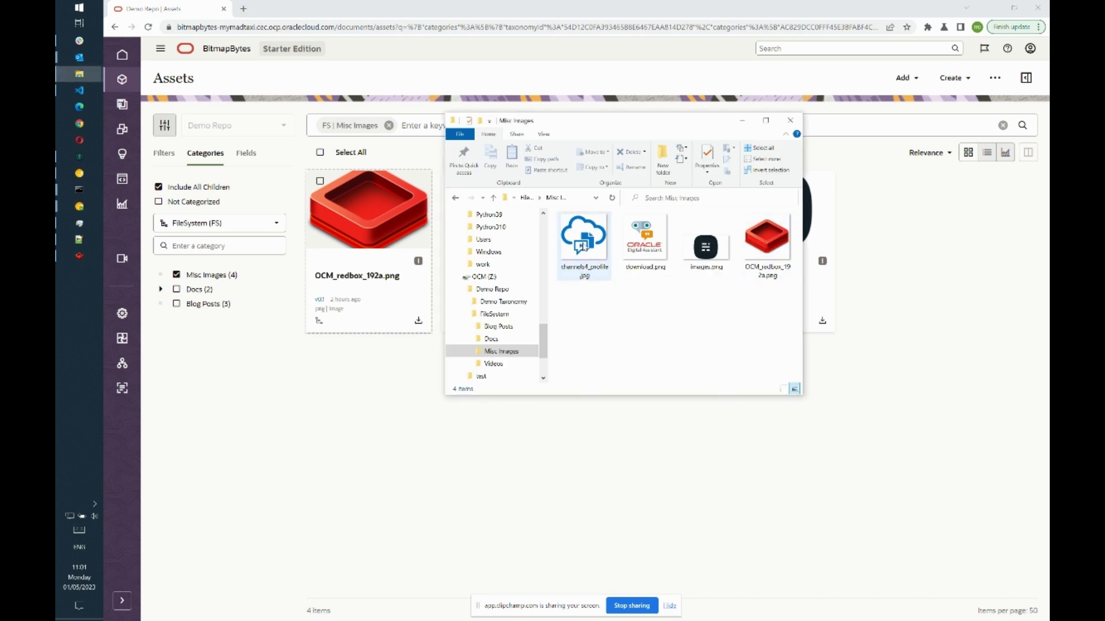
pyautogui.doubleClick(767, 244)
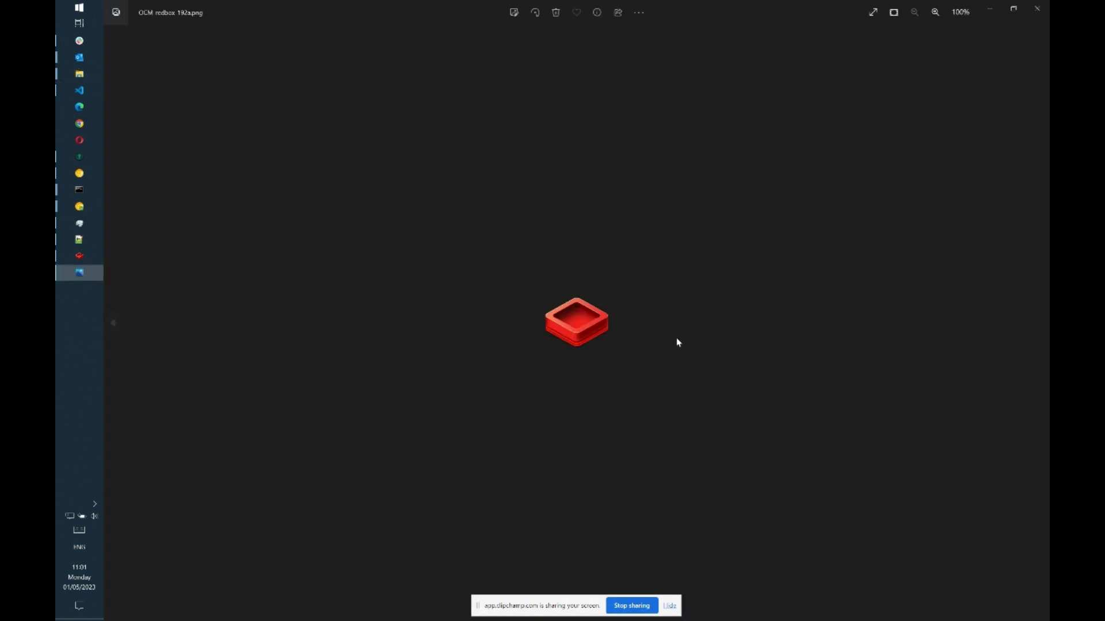
pyautogui.click(114, 324)
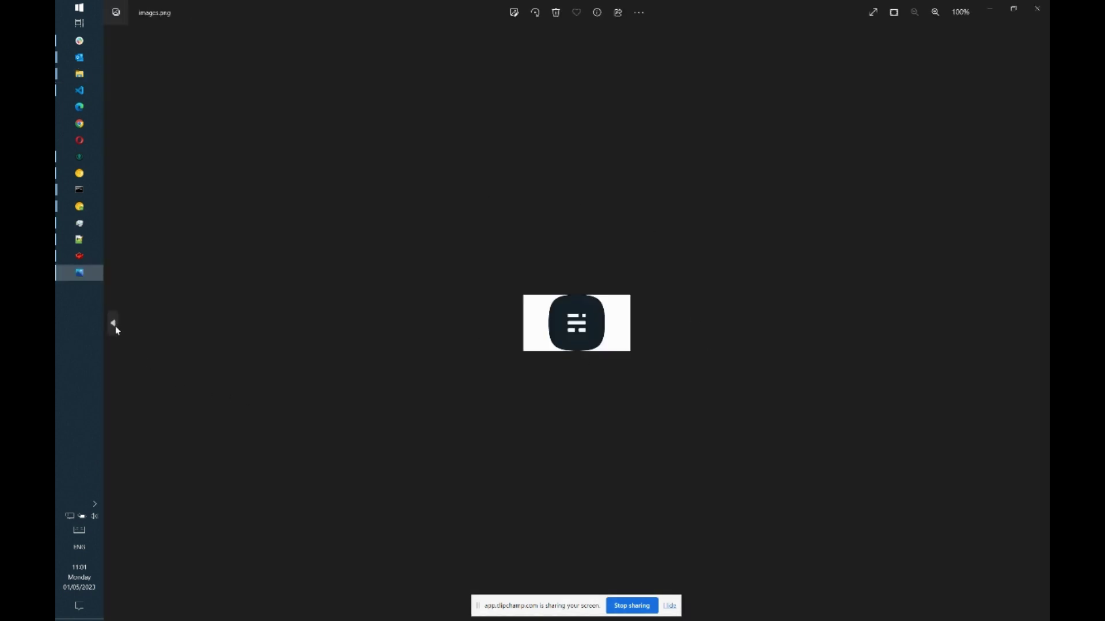
pyautogui.click(113, 323)
pyautogui.click(113, 324)
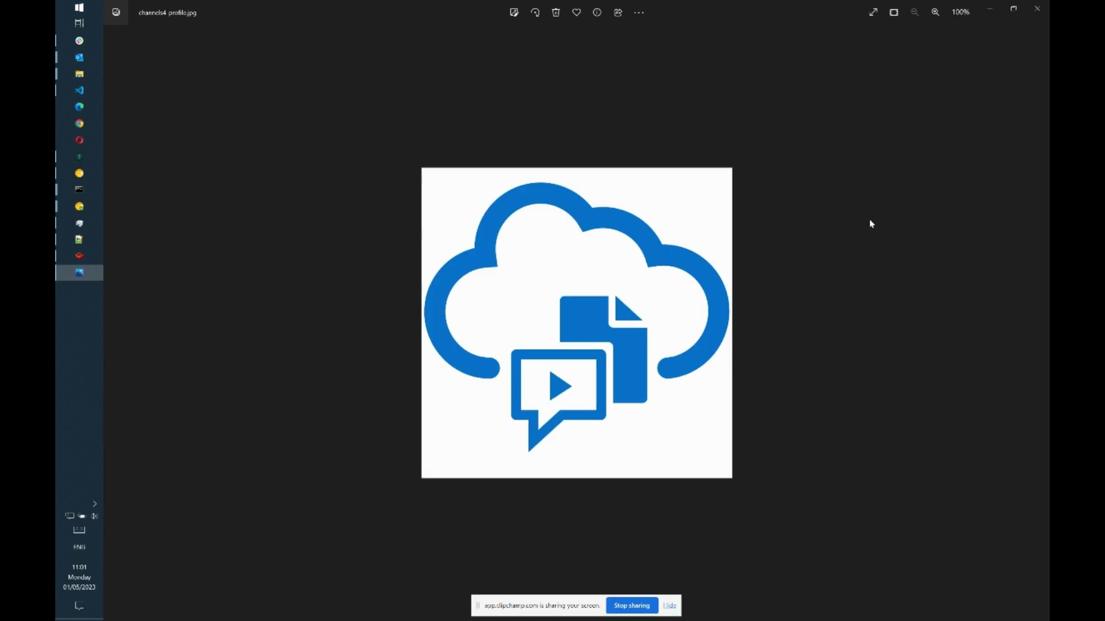
pyautogui.click(1037, 9)
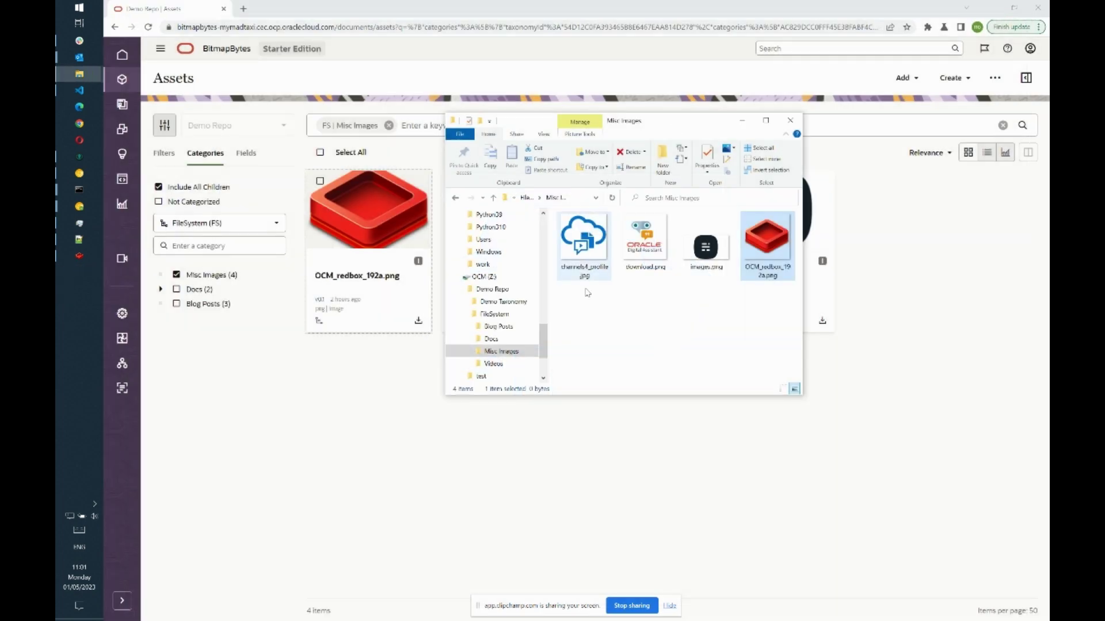
pyautogui.click(642, 340)
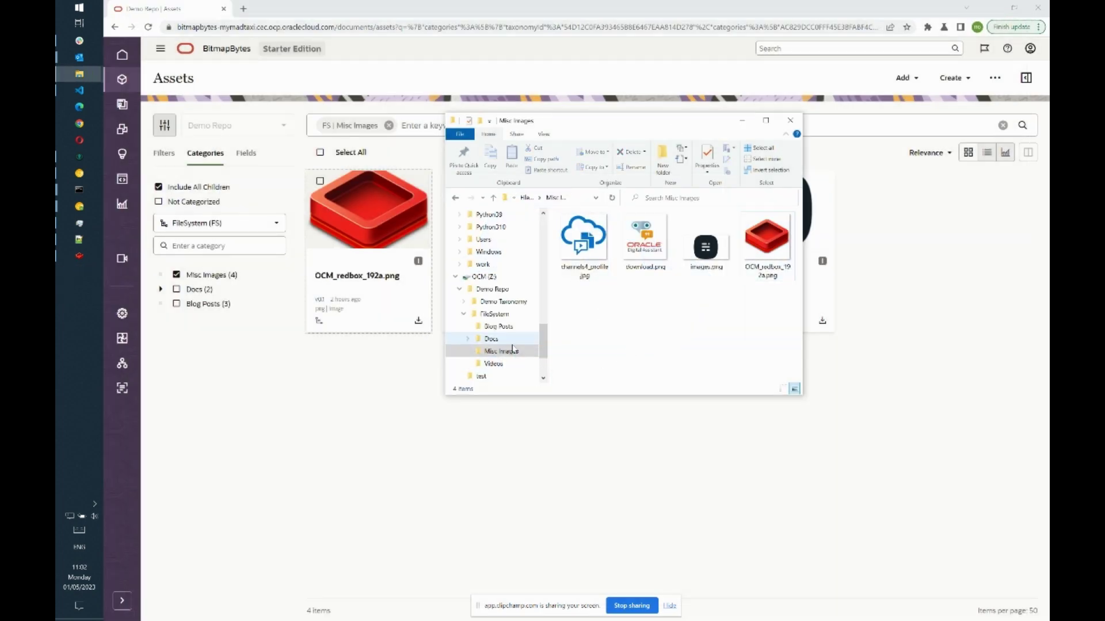
# - Permanently delete ExampleDoc2.pdf from the drive's Docs folder, keeping only exampleDoc.pdf
pyautogui.click(492, 338)
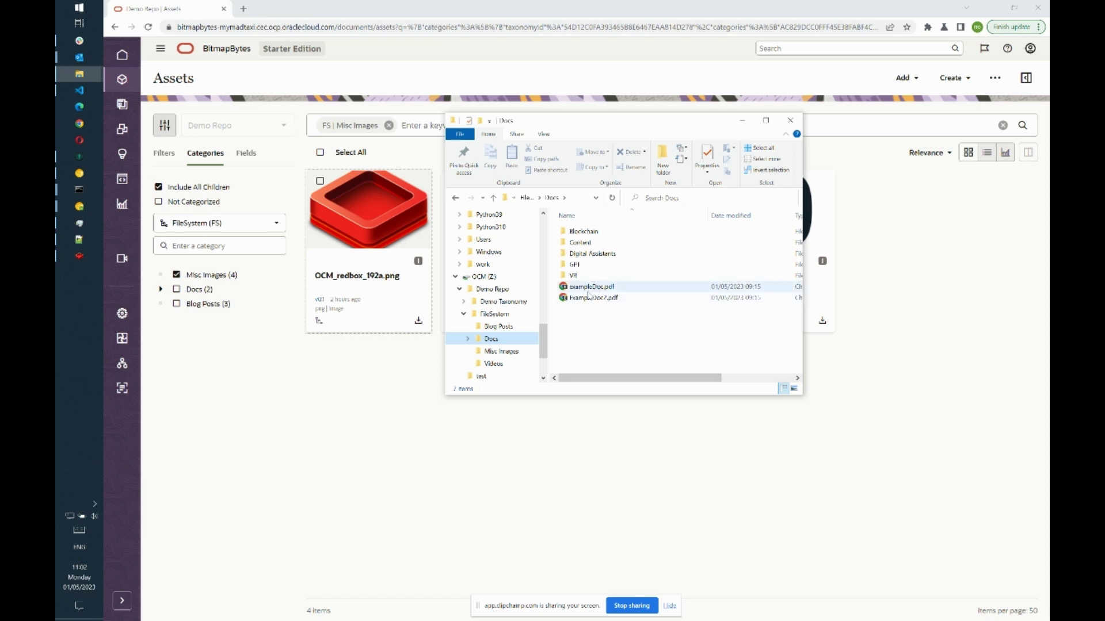
pyautogui.rightClick(576, 300)
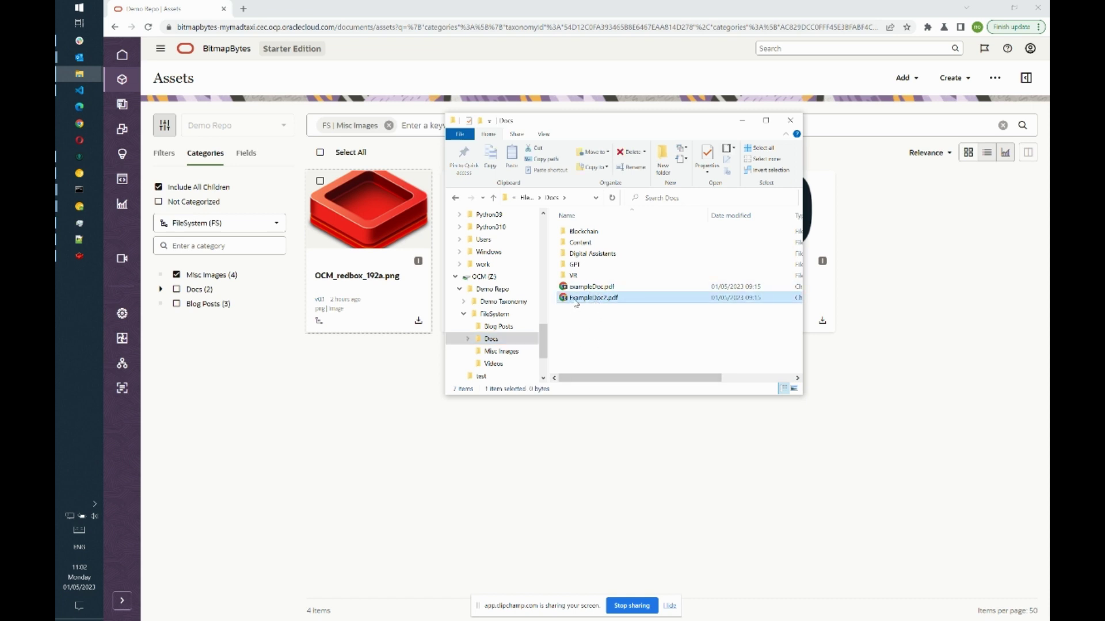
pyautogui.click(647, 504)
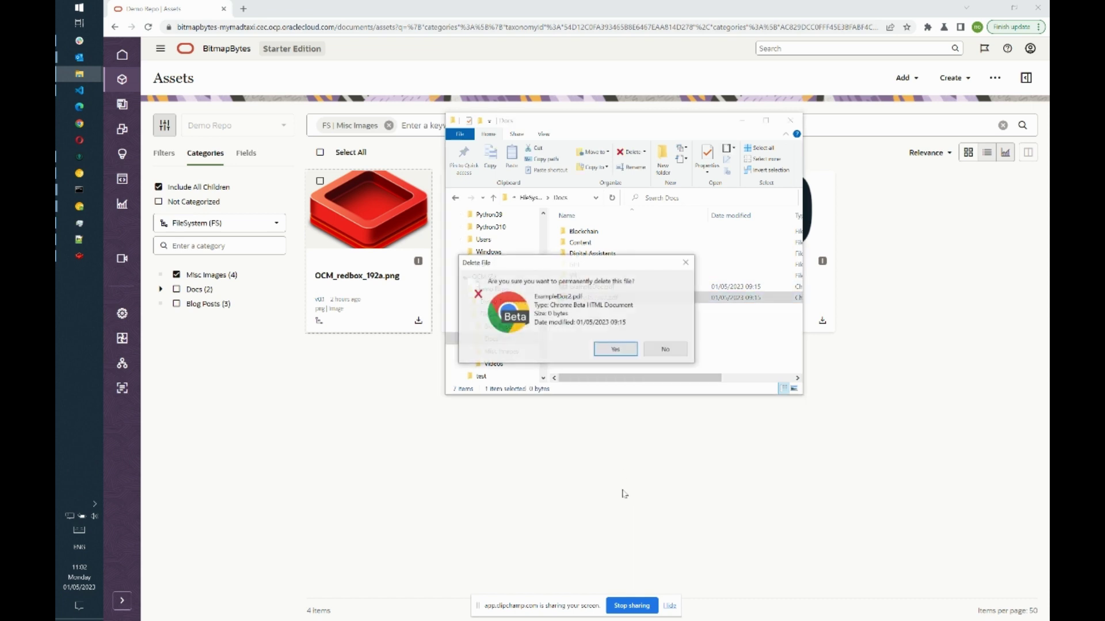
pyautogui.click(614, 347)
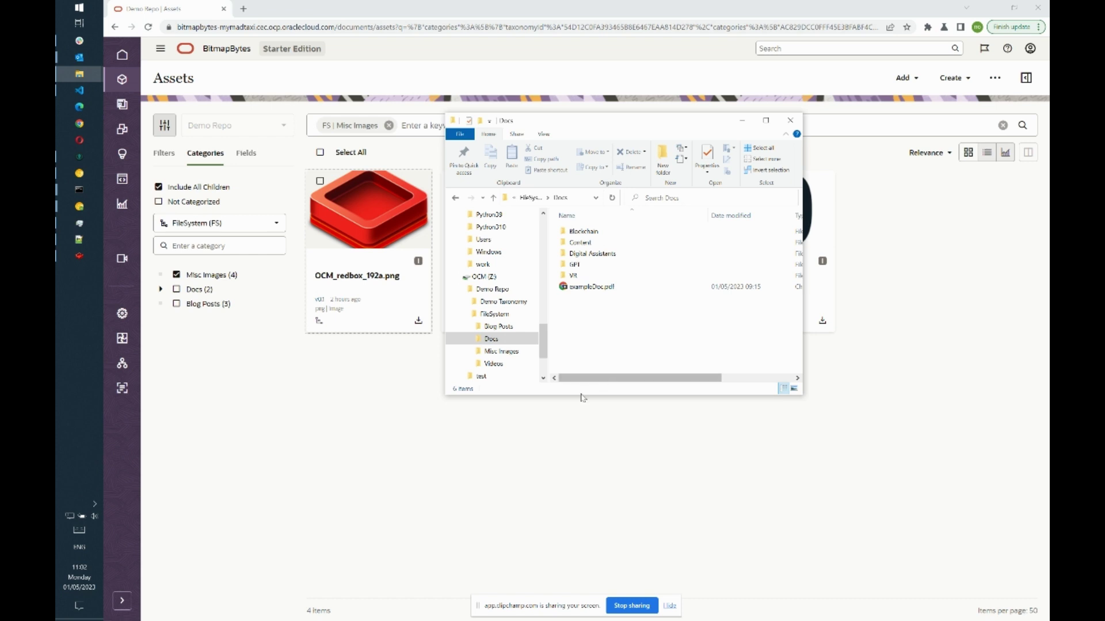
# - Filter assets to the Docs category instead of Misc Images, then open the drive's Blog Posts folder
pyautogui.click(177, 289)
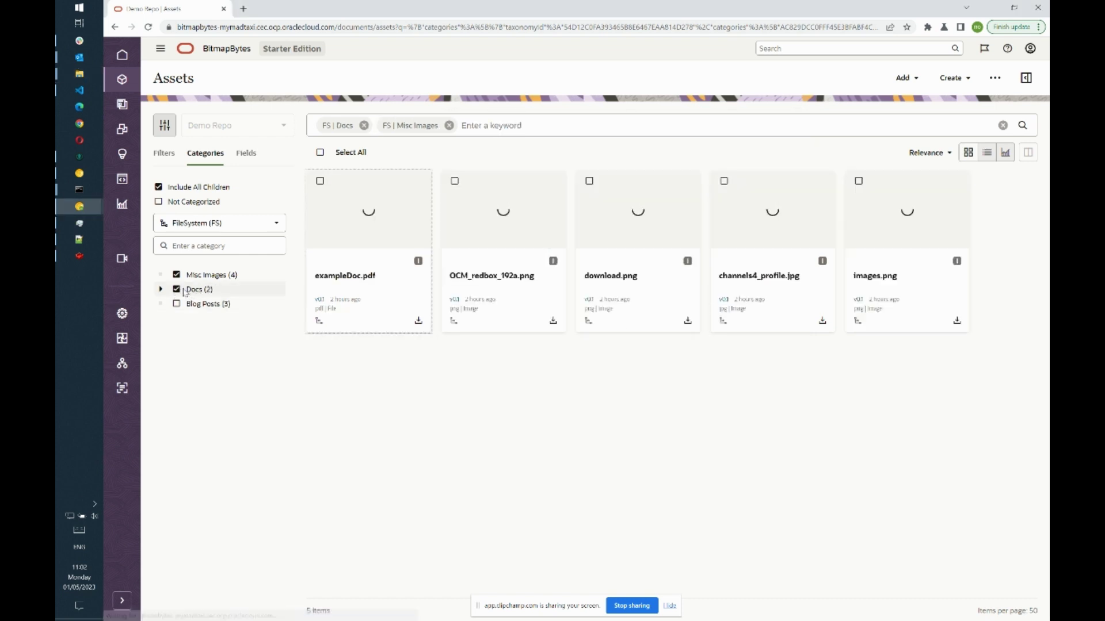
pyautogui.click(176, 275)
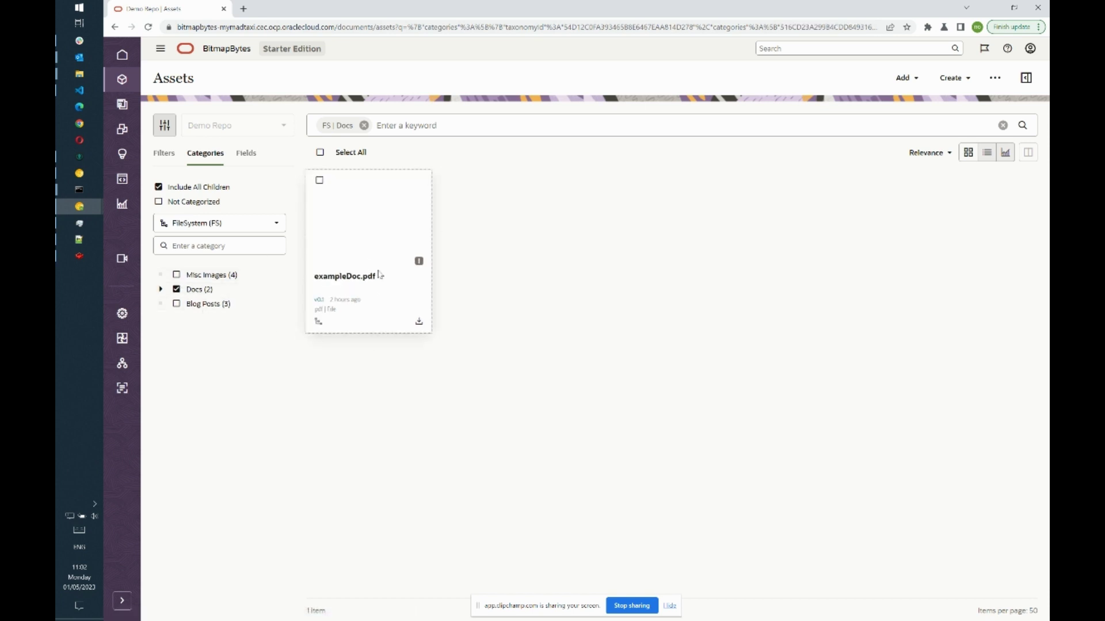
pyautogui.hotkey('alt', 'Tab')
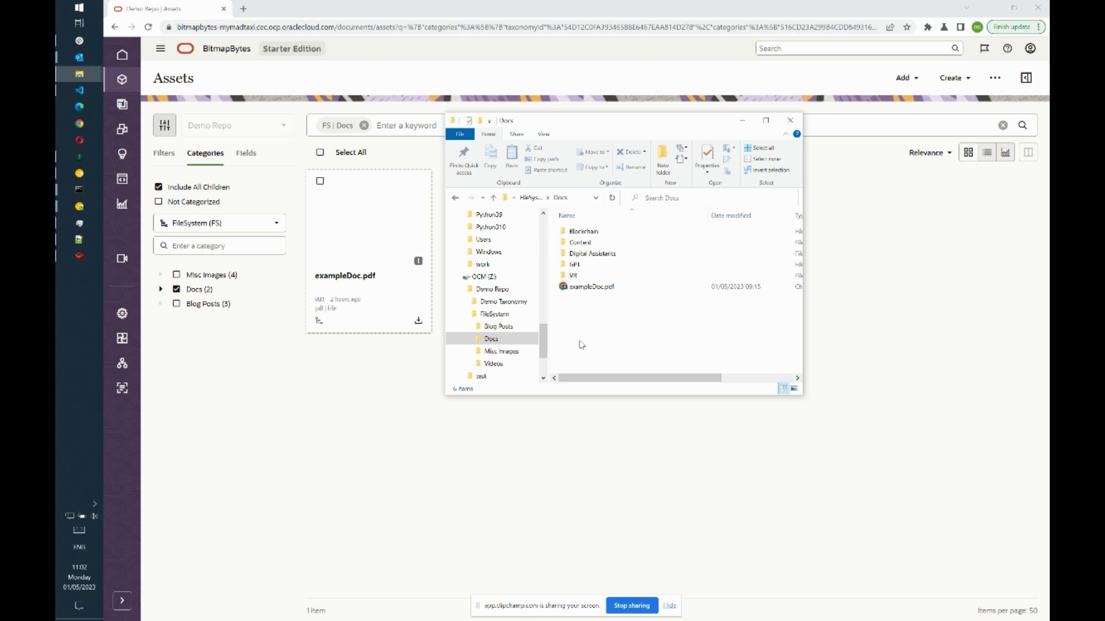
pyautogui.click(518, 331)
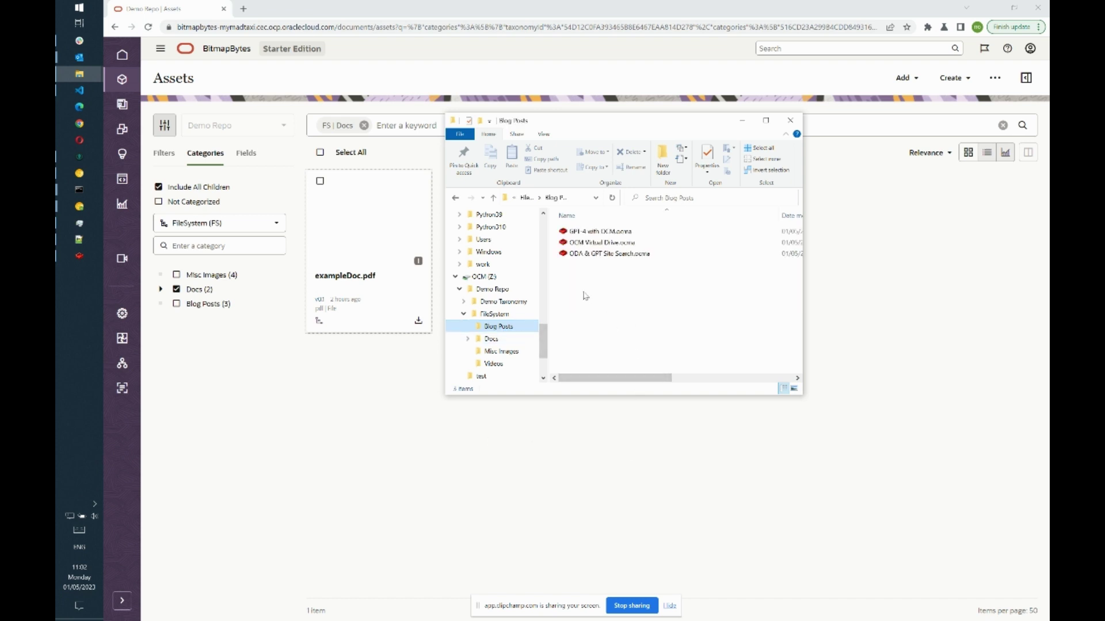
# - Filter assets by the Blog Post asset type and remove the FS | Docs category chip
pyautogui.click(172, 161)
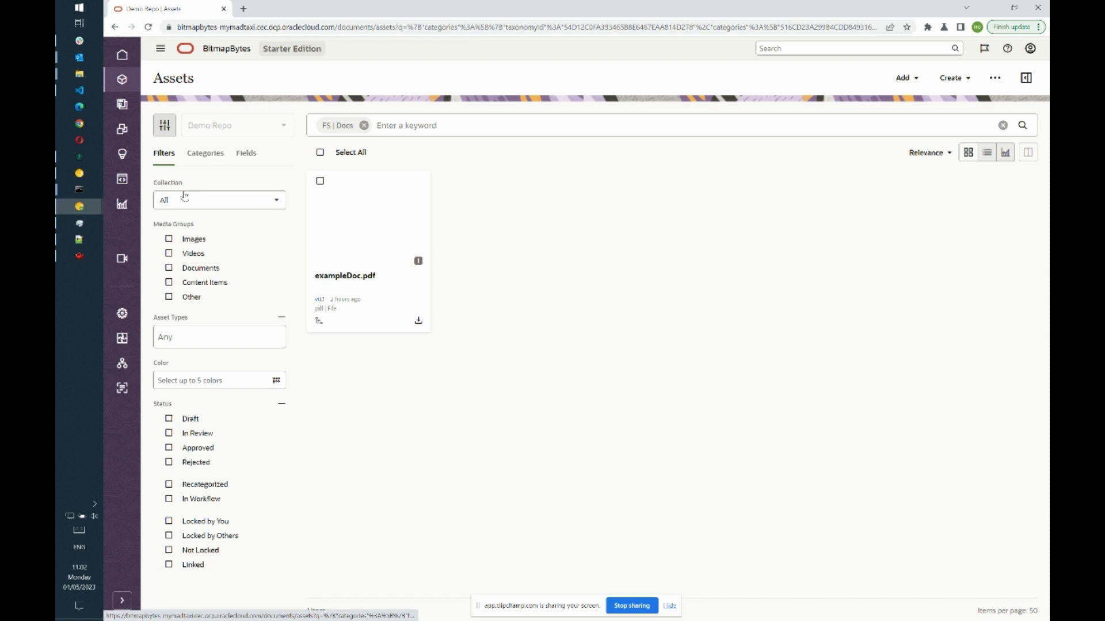
pyautogui.click(234, 336)
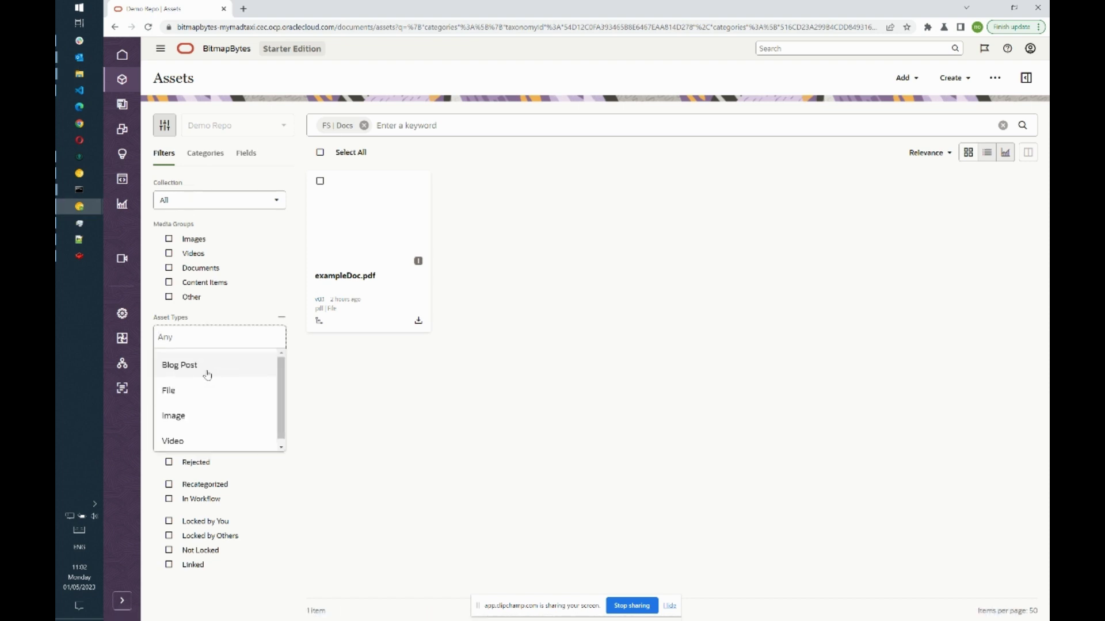
pyautogui.click(184, 368)
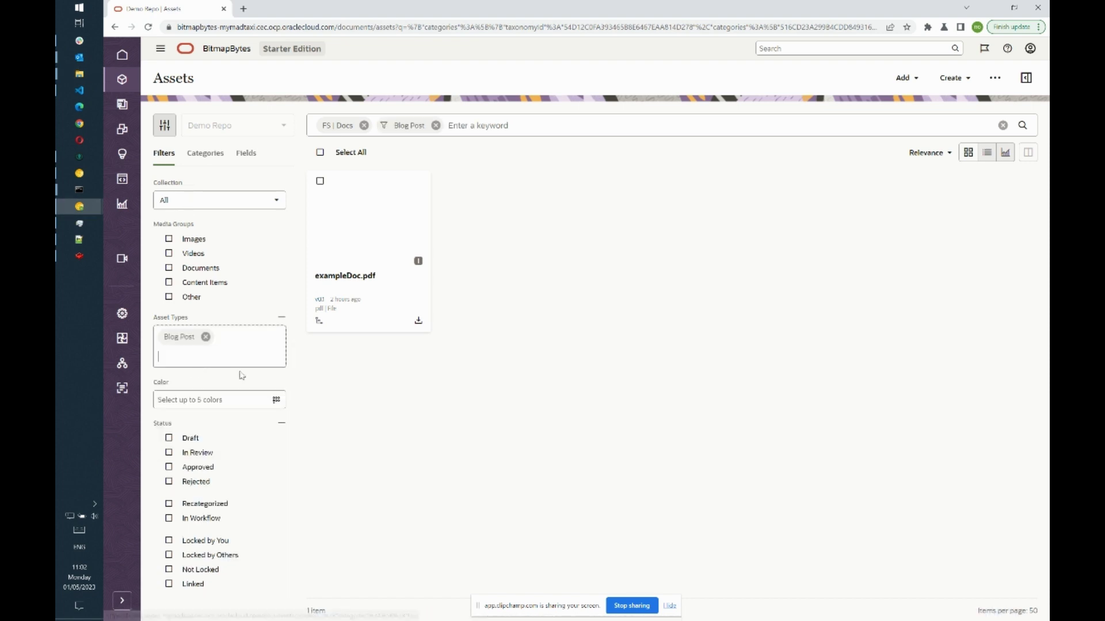
pyautogui.click(363, 126)
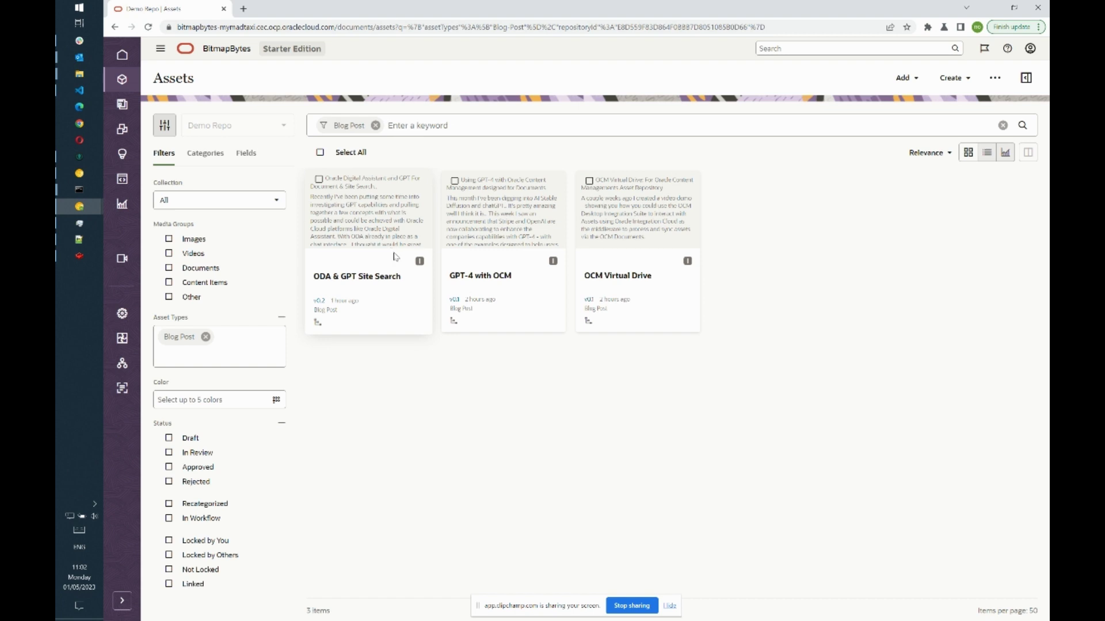
pyautogui.hotkey('alt', 'Tab')
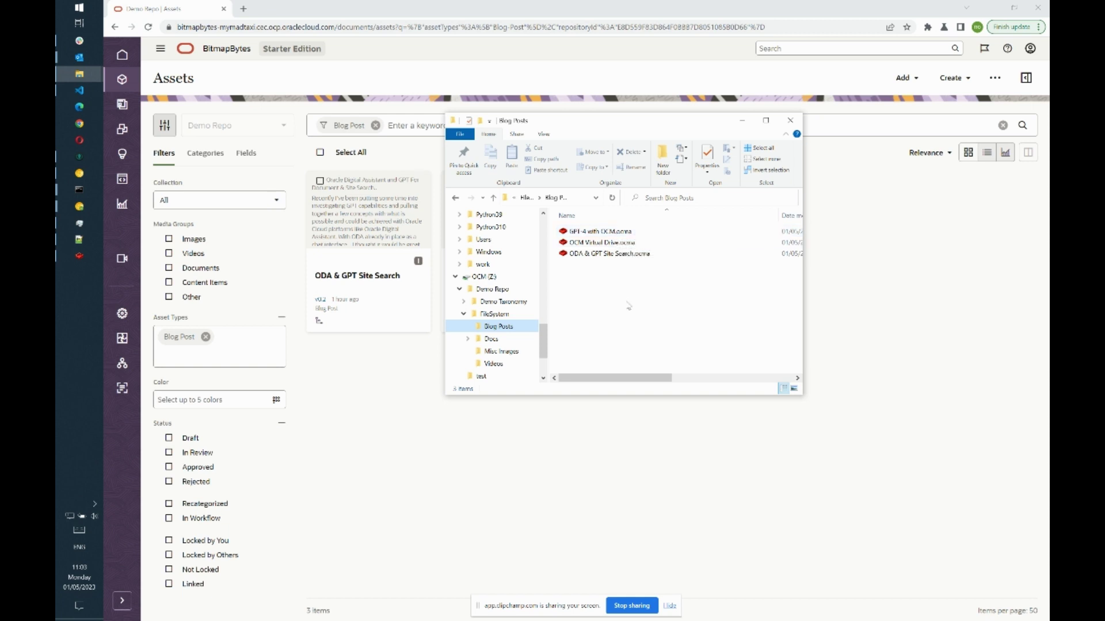
# - Open GPT-4 with OCM in the desktop editor, rename it GPT-5 with OCM and save as v0.2
pyautogui.click(611, 233)
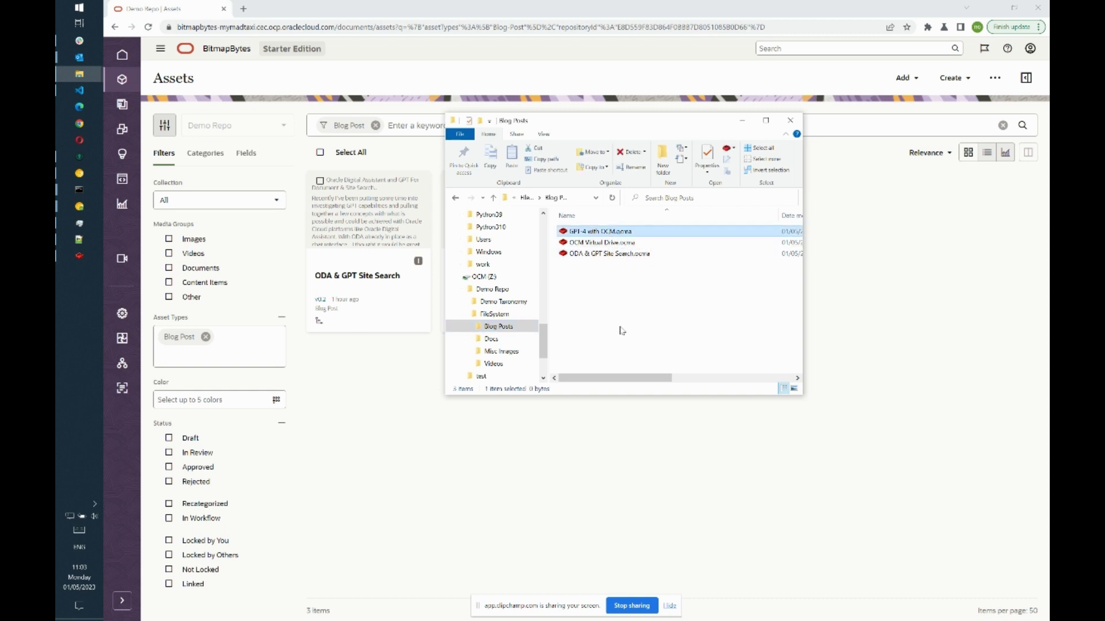
pyautogui.click(79, 256)
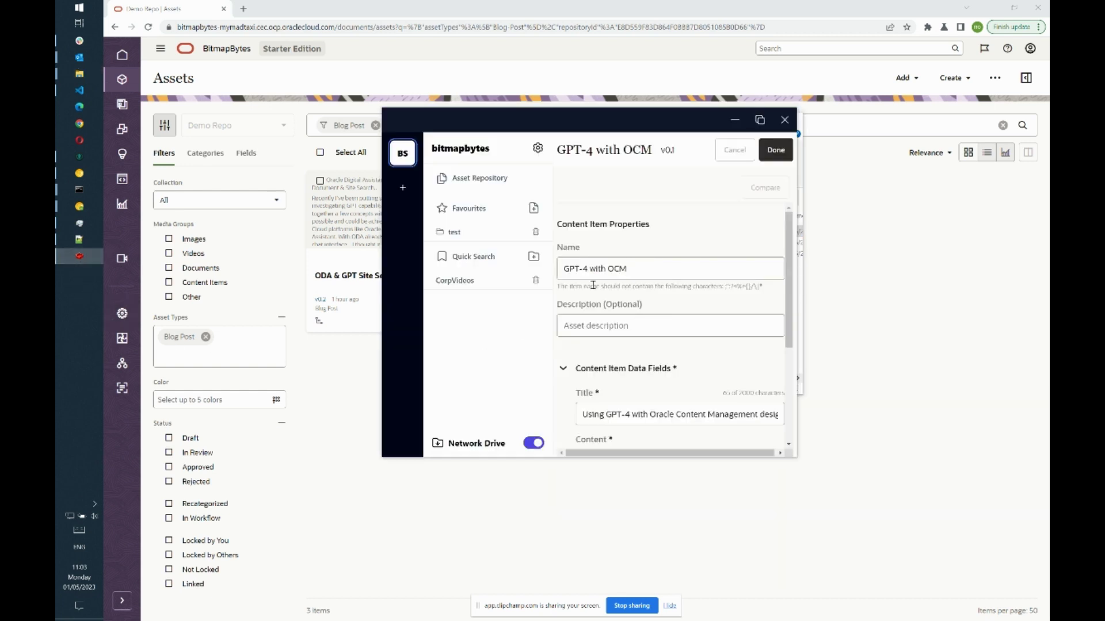
pyautogui.moveTo(526, 128); pyautogui.dragTo(356, 89)
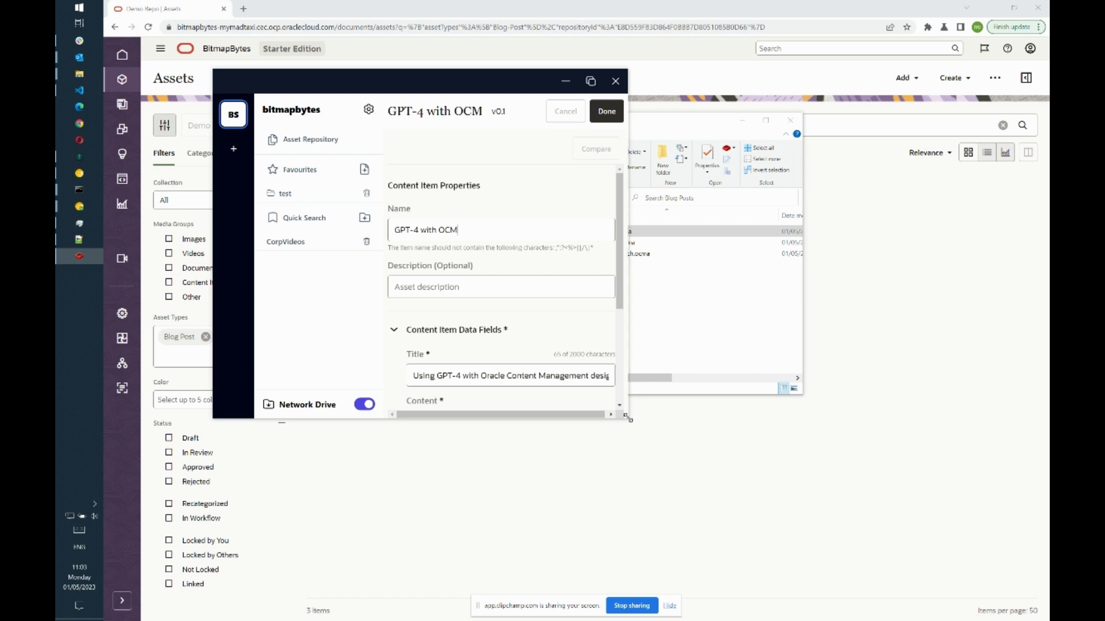
pyautogui.moveTo(628, 418); pyautogui.dragTo(985, 563)
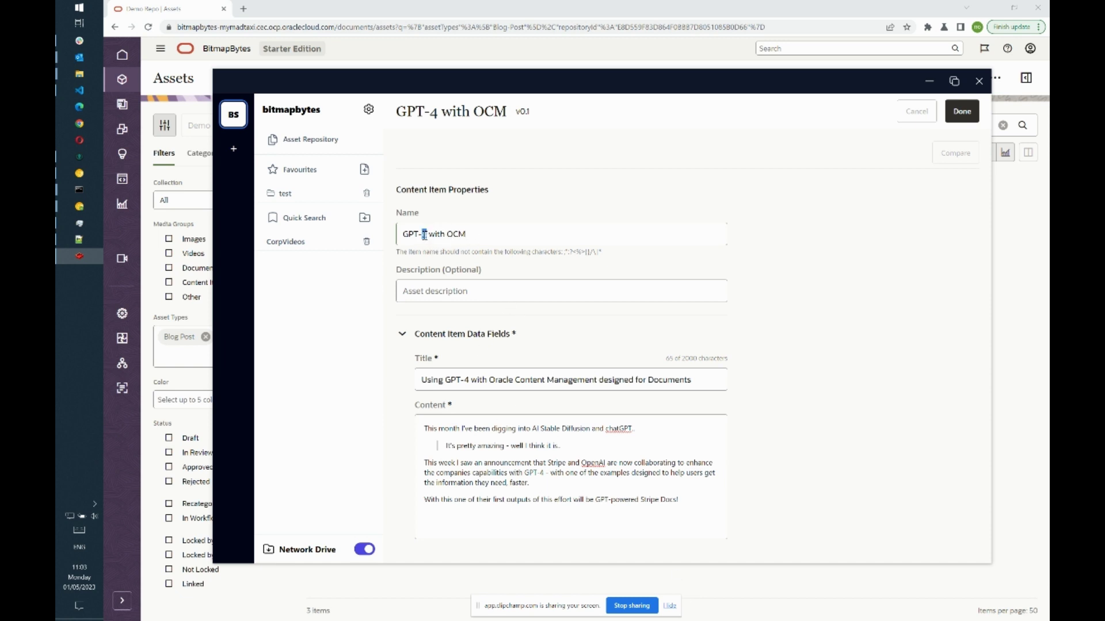
pyautogui.write('5')
pyautogui.click(957, 119)
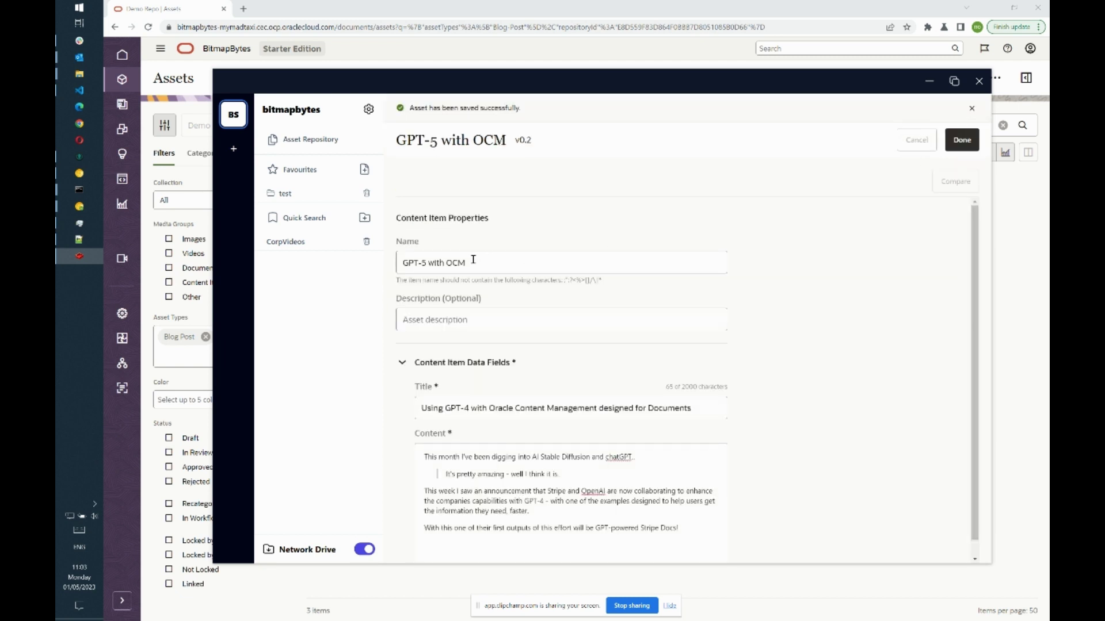
pyautogui.tripleClick(402, 265)
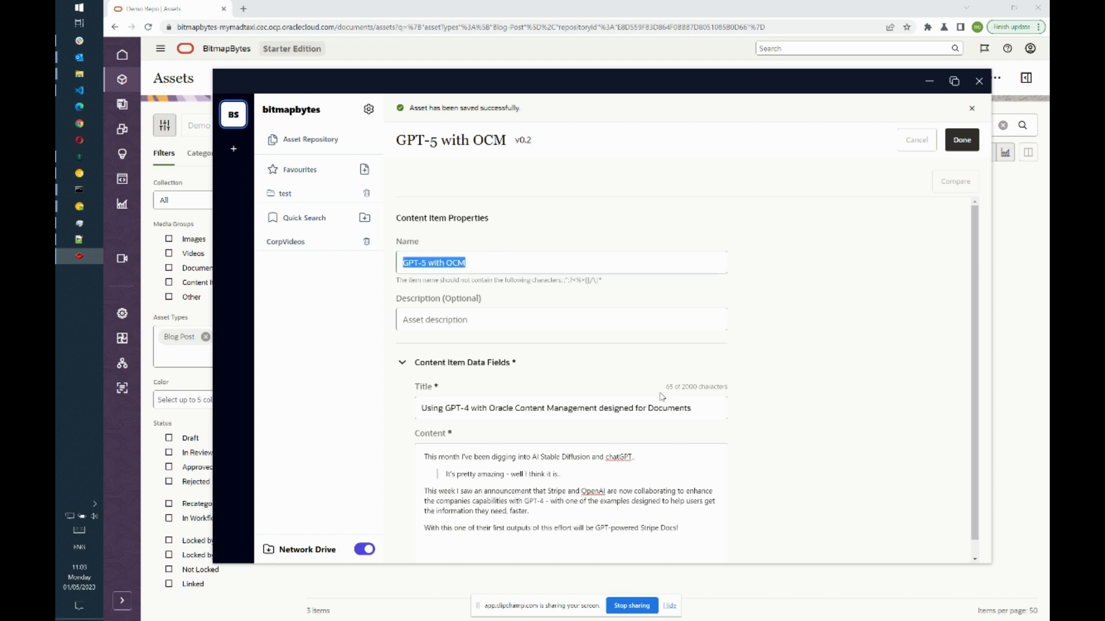
pyautogui.press('Escape')
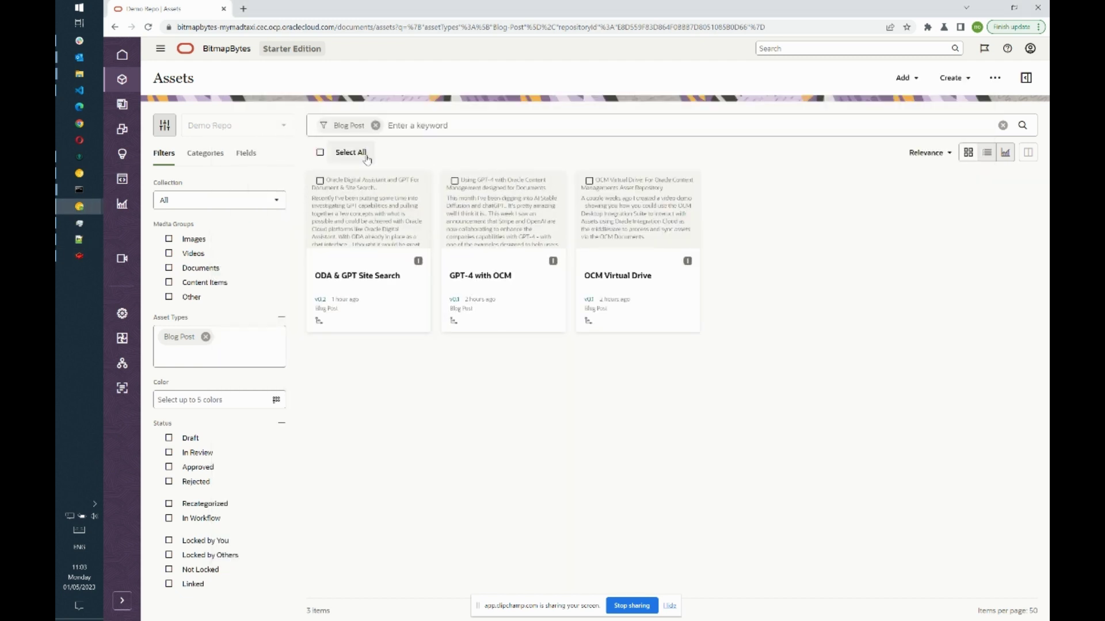
# - Reload the Assets page, refresh the Blog Posts folder and select GPT-5 with OCM.ocma
pyautogui.click(148, 28)
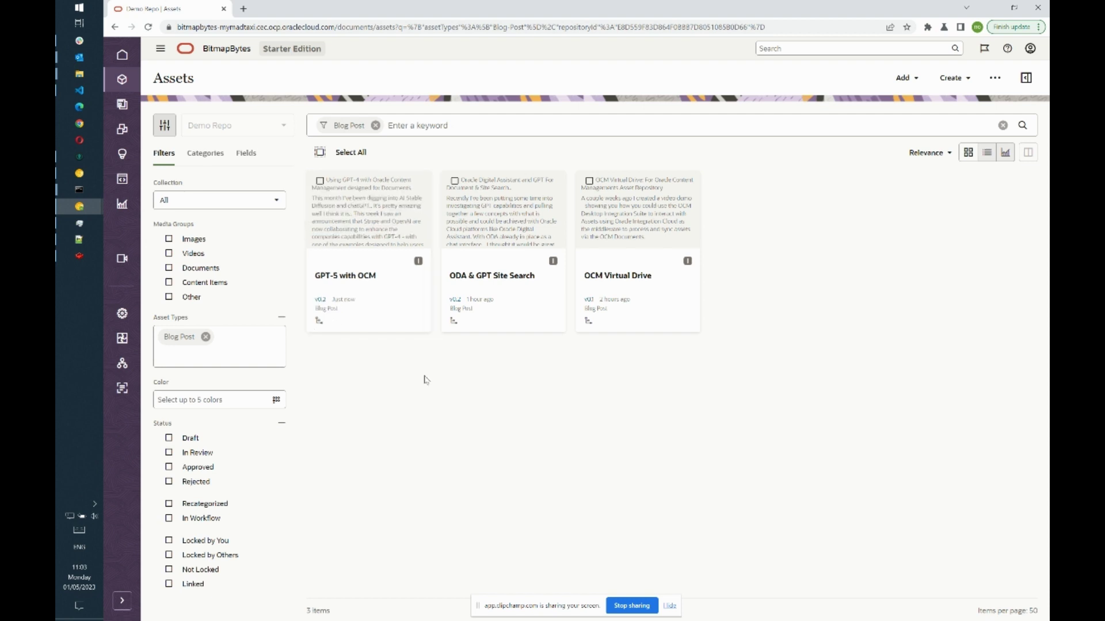
pyautogui.hotkey('alt', 'Tab')
pyautogui.hotkey('alt', 'Tab')
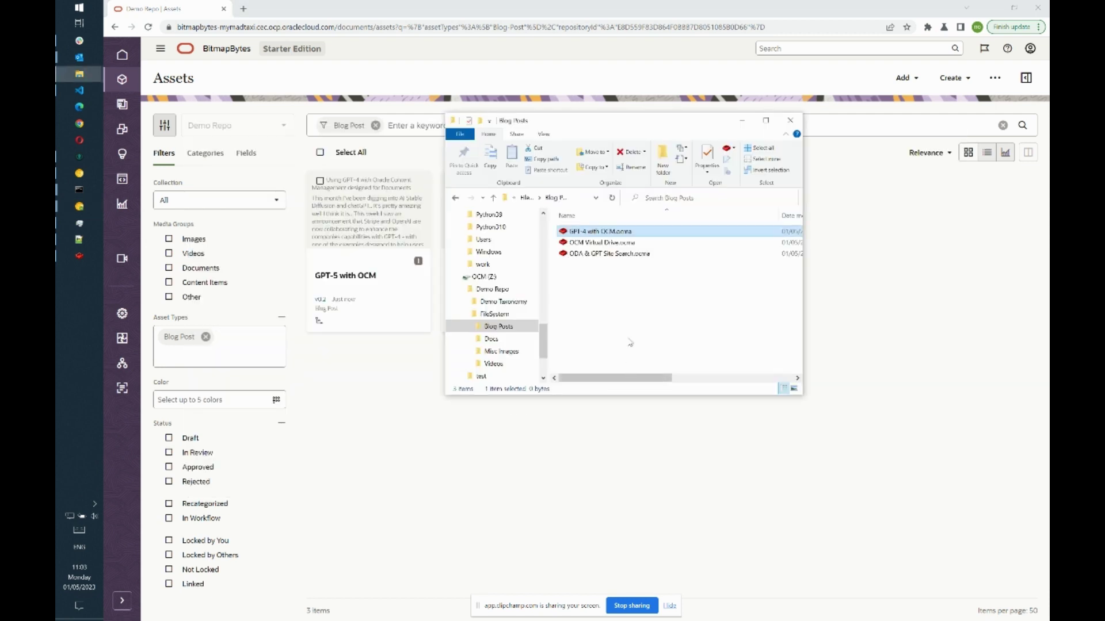
pyautogui.click(637, 324)
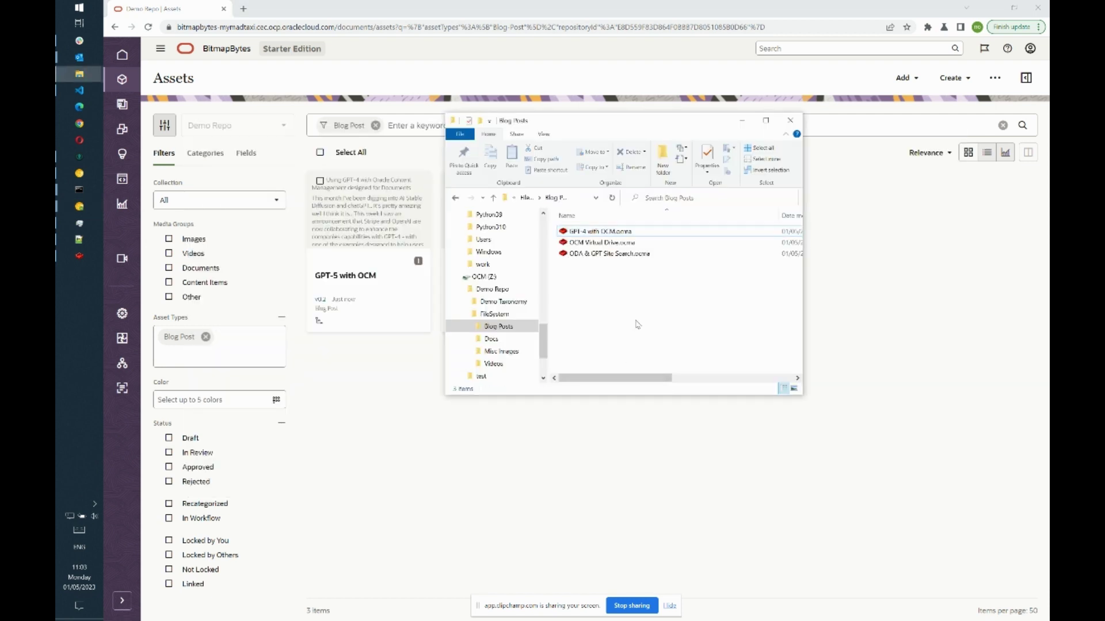
pyautogui.click(614, 198)
pyautogui.click(602, 232)
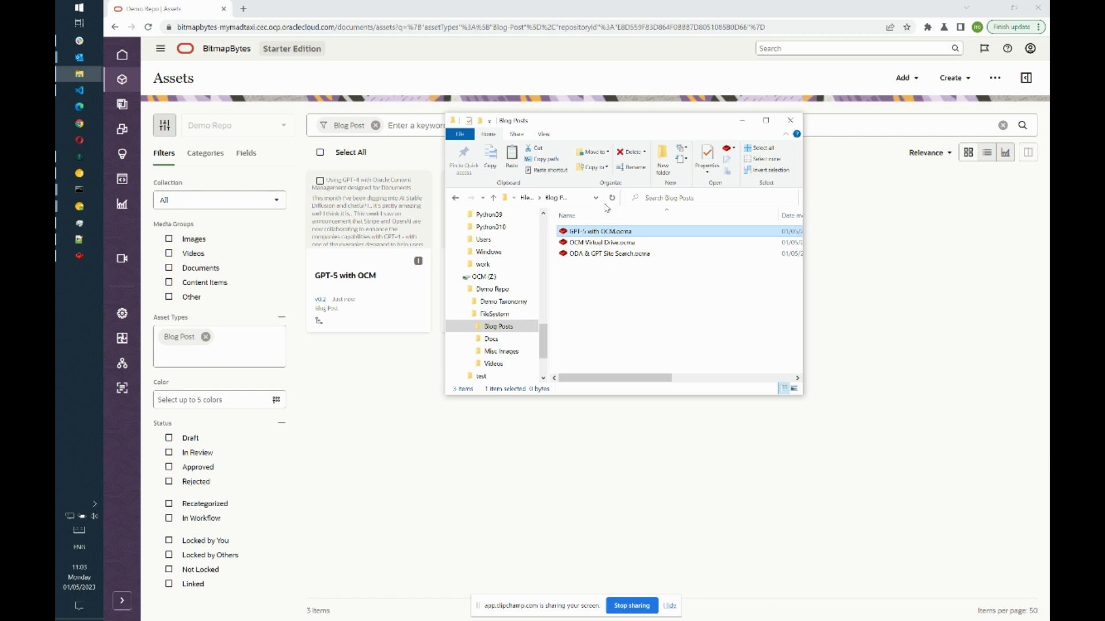
# - Paste GPT-5 with OCM.ocma into the empty OCM_Demo folder and bring up the bitmapbytes app
pyautogui.moveTo(546, 342); pyautogui.dragTo(546, 287)
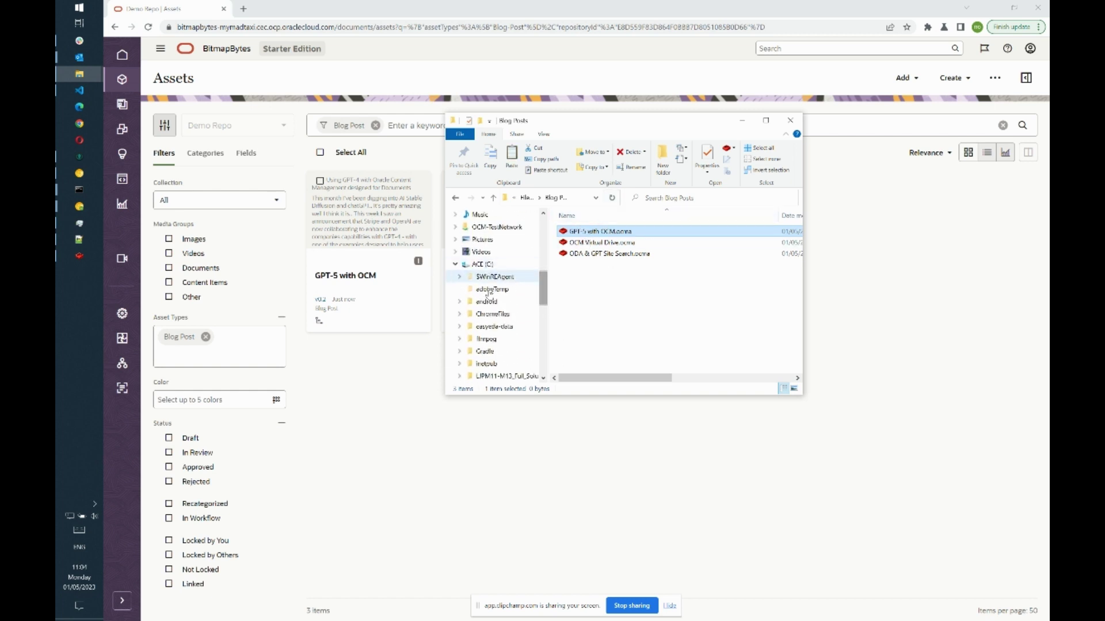
pyautogui.scroll(-3, 498, 311)
pyautogui.click(495, 314)
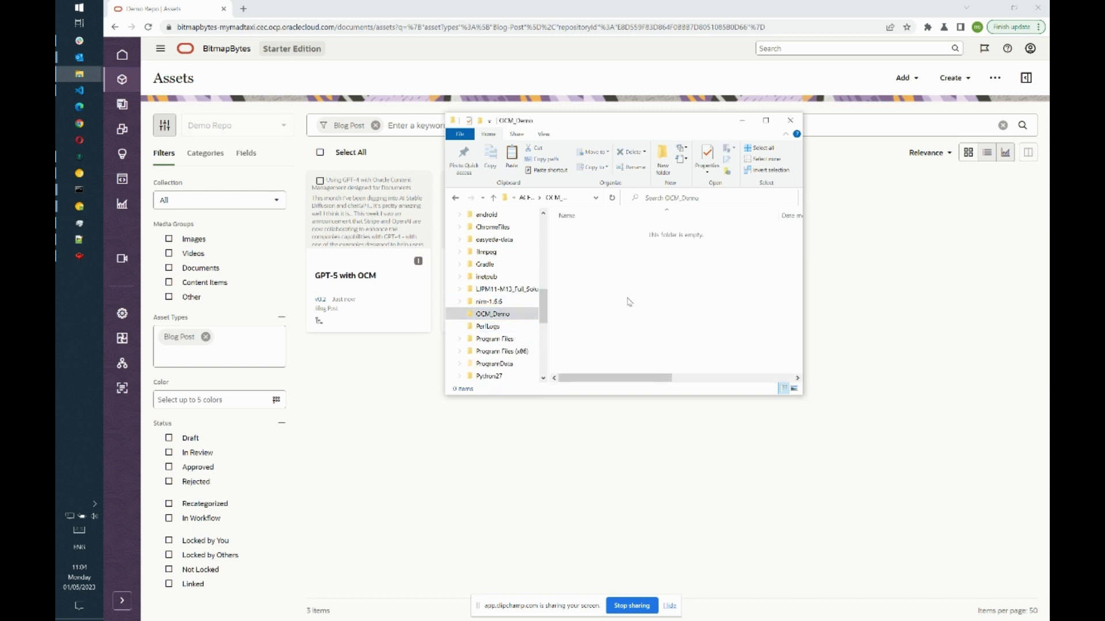
pyautogui.hotkey('ctrl', 'v')
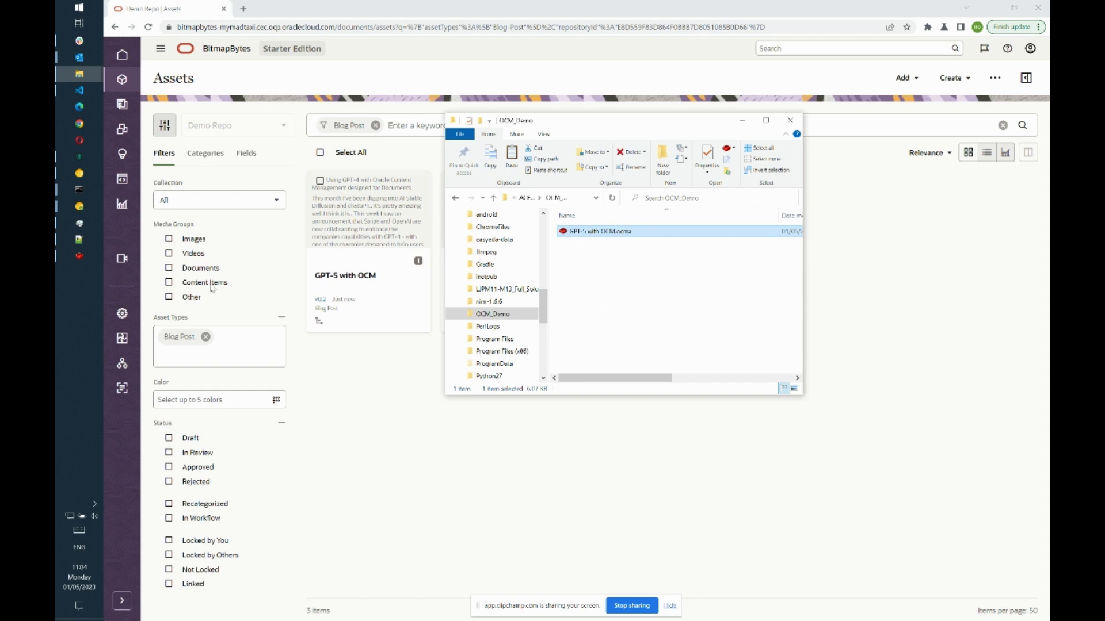
pyautogui.click(88, 257)
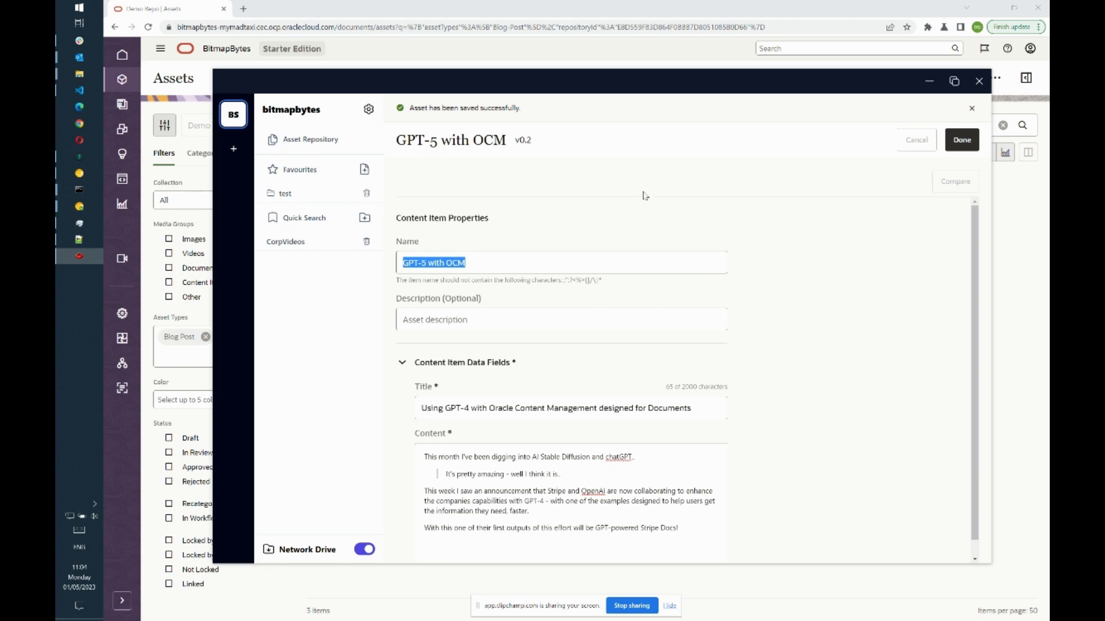
# - Arrange the desktop app beside Explorer and open the local GPT-5 with OCM.ocma copy
pyautogui.click(311, 140)
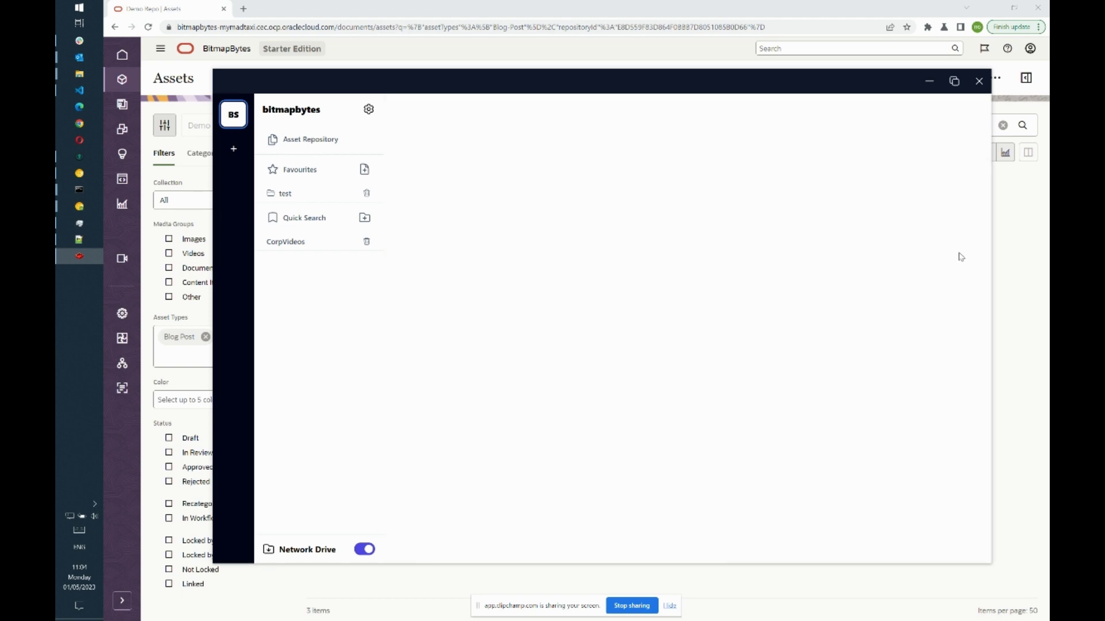
pyautogui.moveTo(689, 86); pyautogui.dragTo(590, 91)
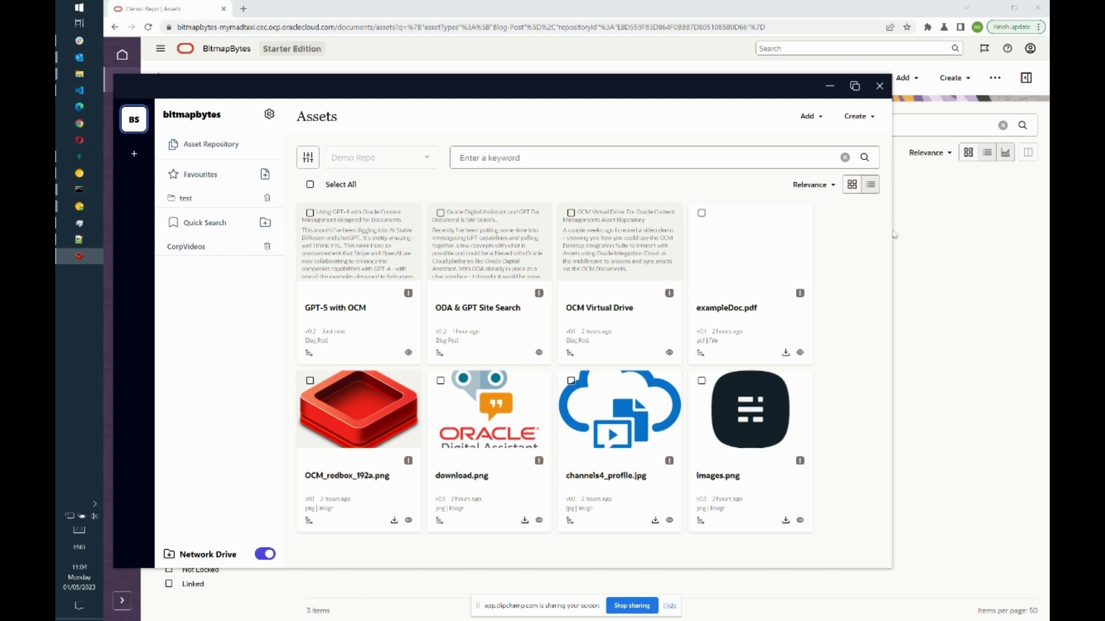
pyautogui.moveTo(890, 230); pyautogui.dragTo(593, 230)
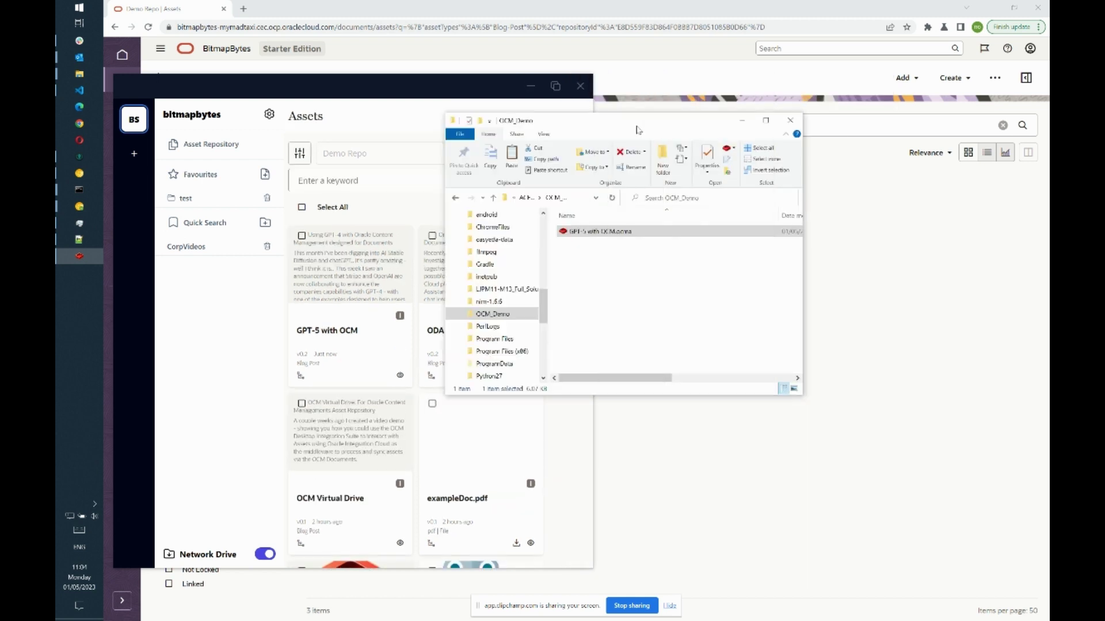
pyautogui.moveTo(817, 136); pyautogui.dragTo(791, 119)
pyautogui.click(752, 236)
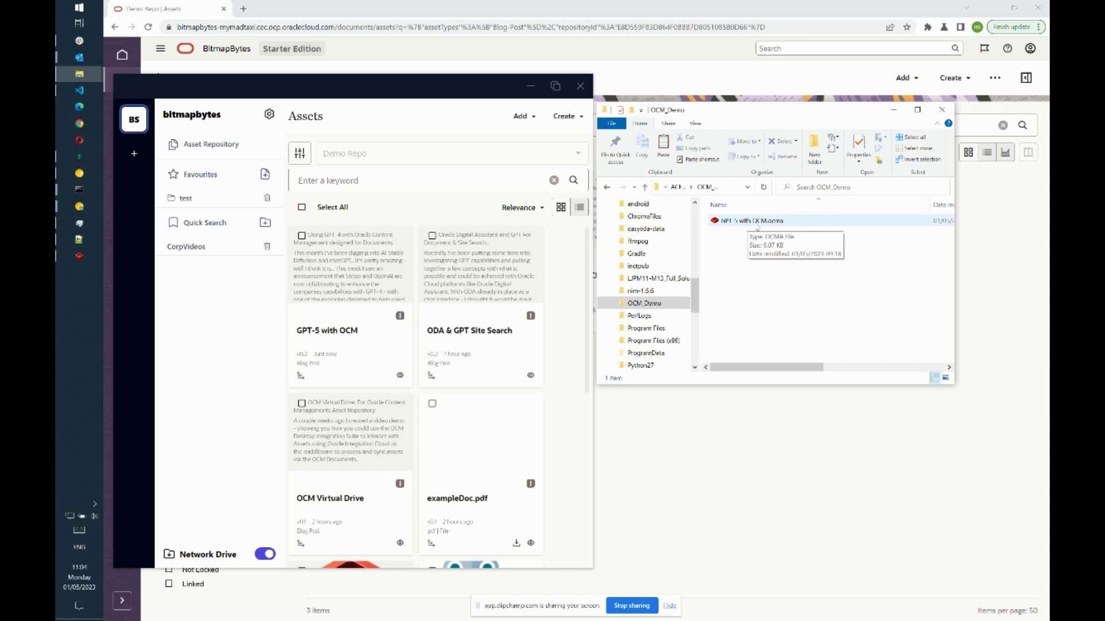
pyautogui.click(757, 225)
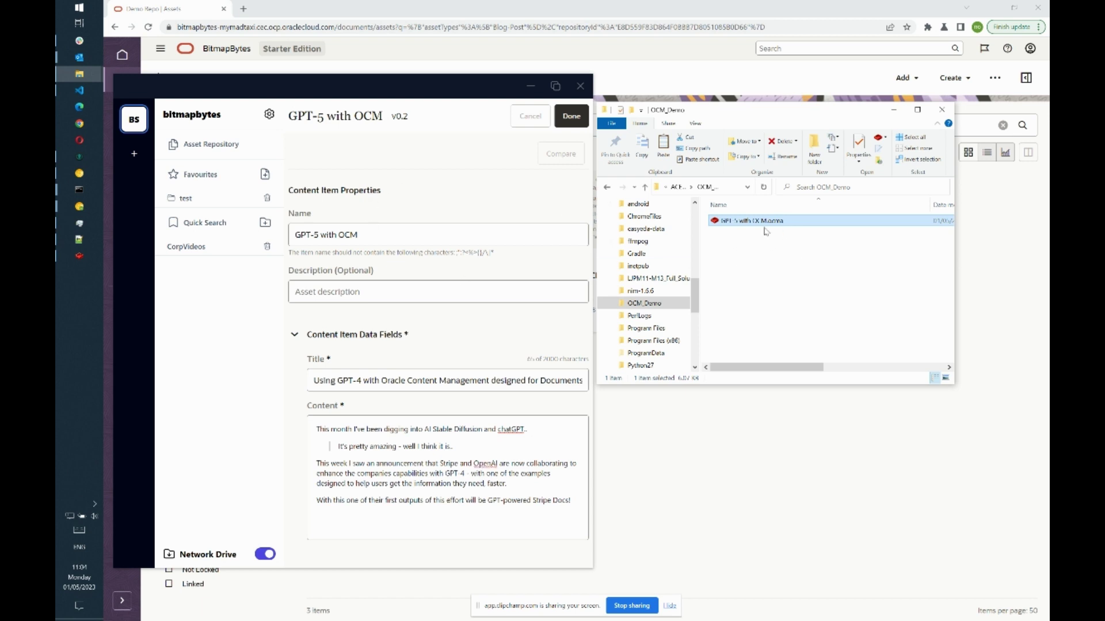
# - Rename the asset to GPT-6 with OCM and save it as v0.3
pyautogui.doubleClick(317, 235)
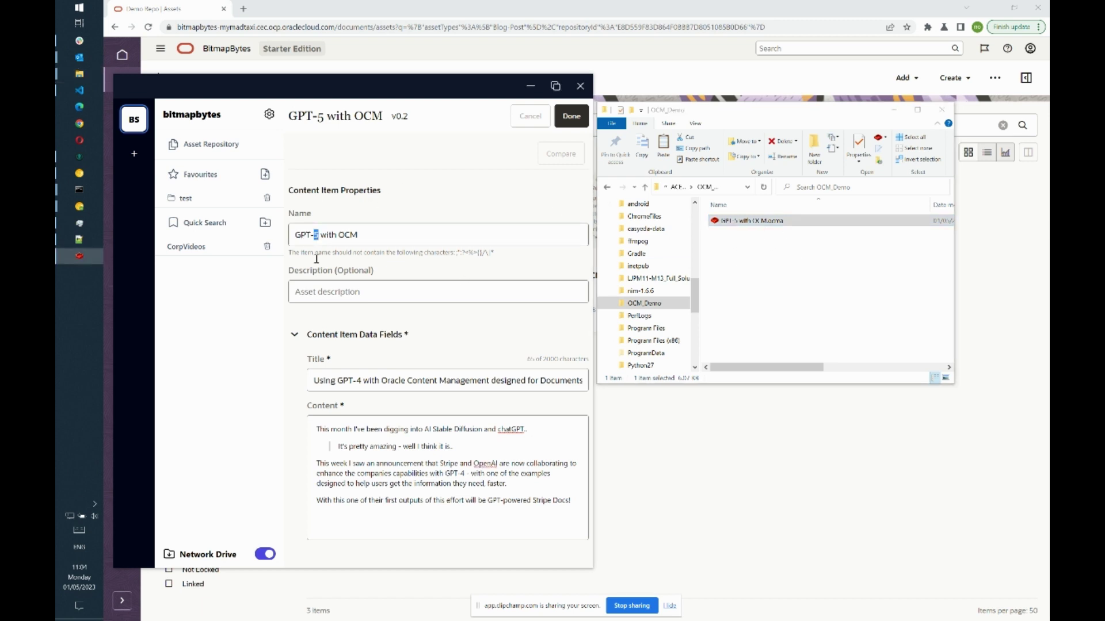
pyautogui.write('6')
pyautogui.click(572, 116)
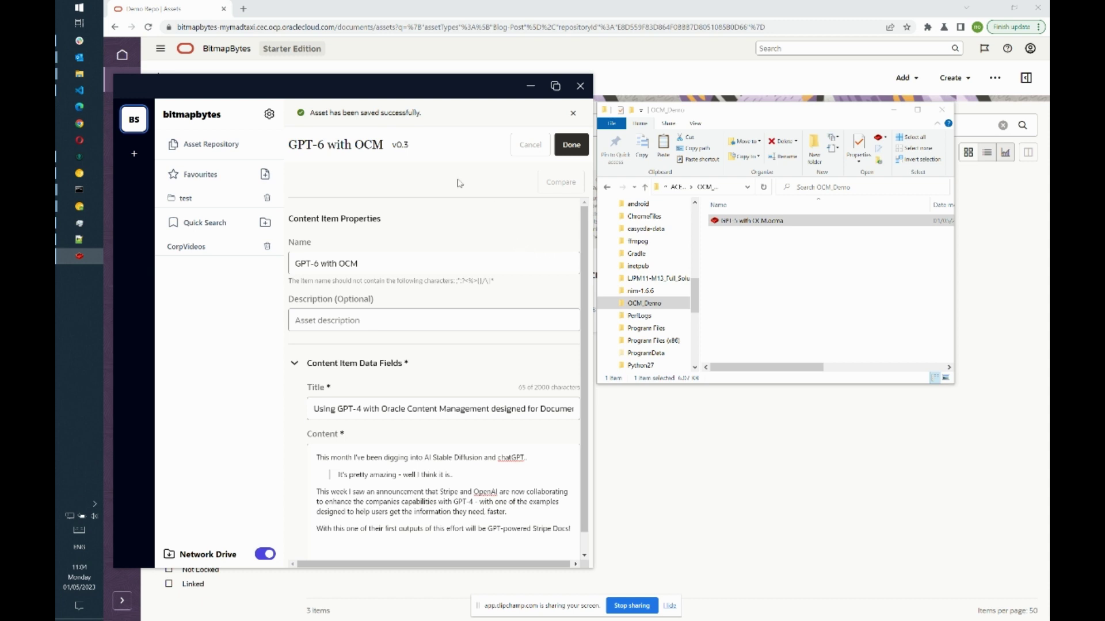
pyautogui.click(467, 61)
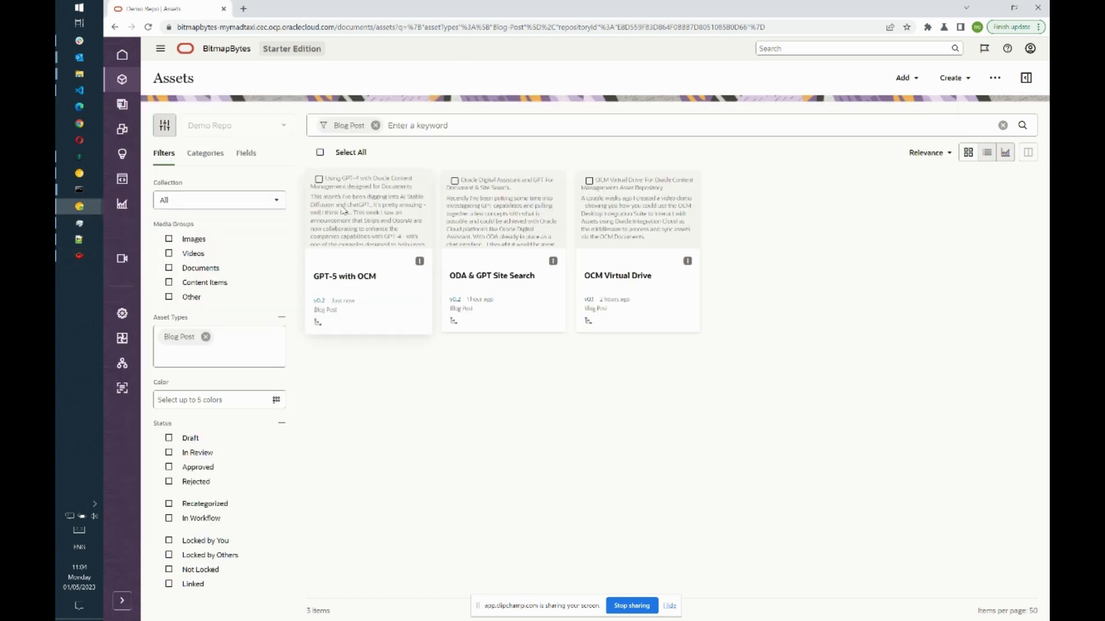
# - Reload the Assets page to show GPT-6 with OCM, then open OCM (Z:) Blog Posts in Explorer
pyautogui.click(149, 28)
pyautogui.hotkey('alt', 'Tab')
pyautogui.hotkey('alt', 'Tab')
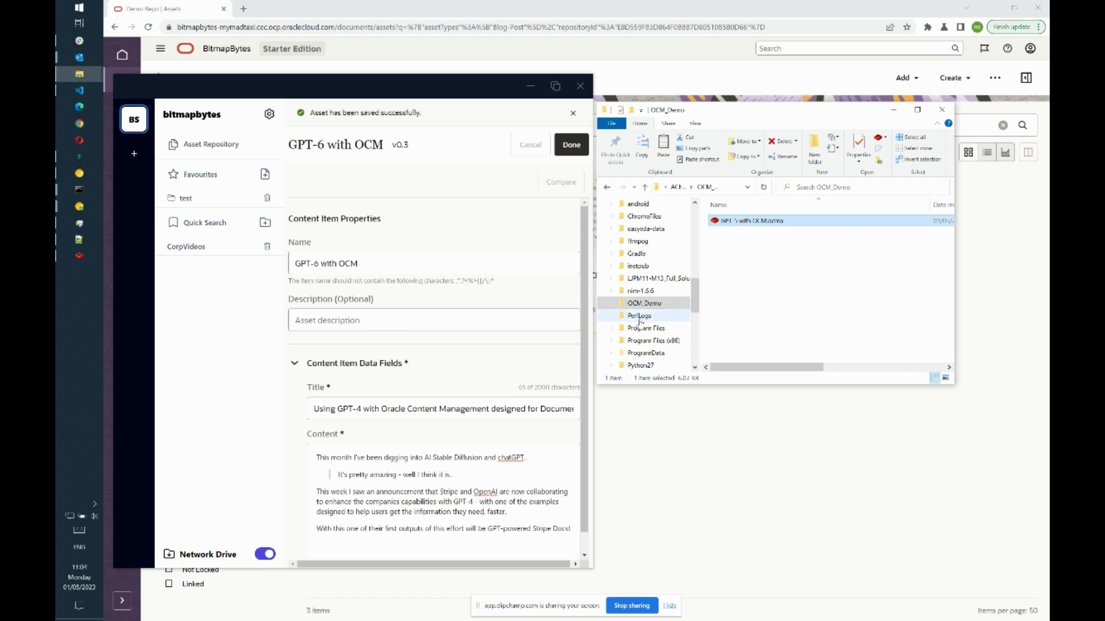
pyautogui.click(768, 264)
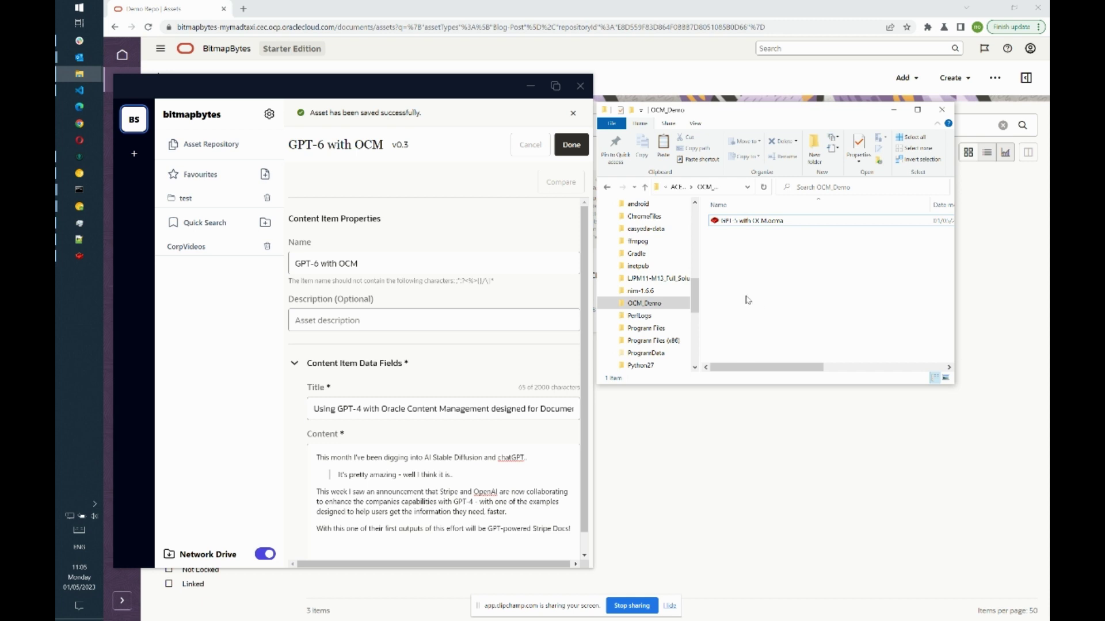
pyautogui.moveTo(700, 303); pyautogui.dragTo(703, 340)
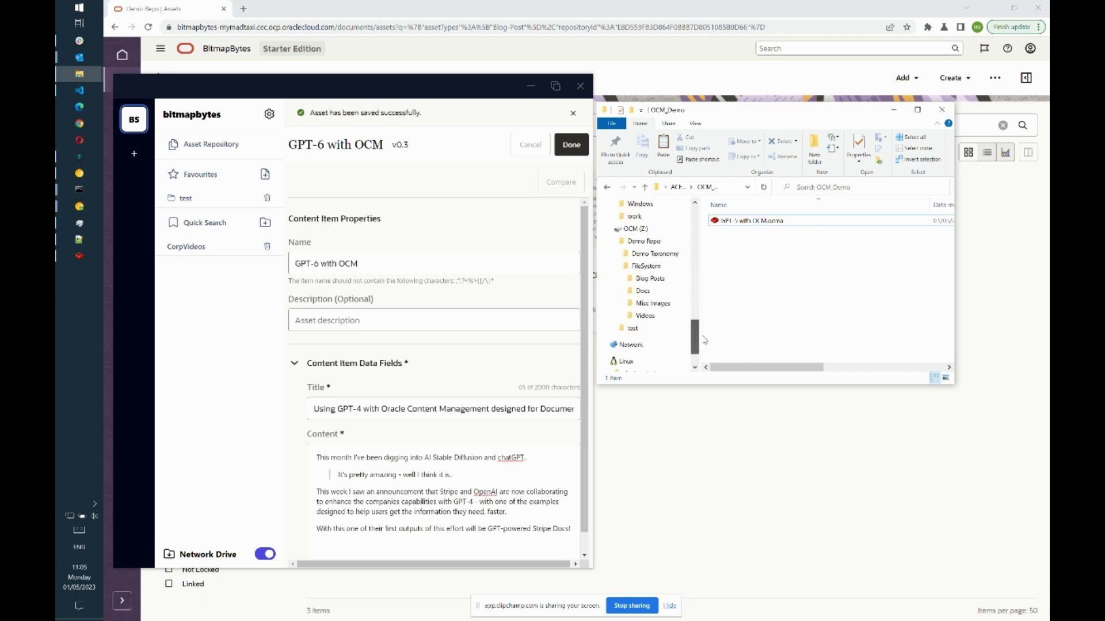
pyautogui.click(668, 281)
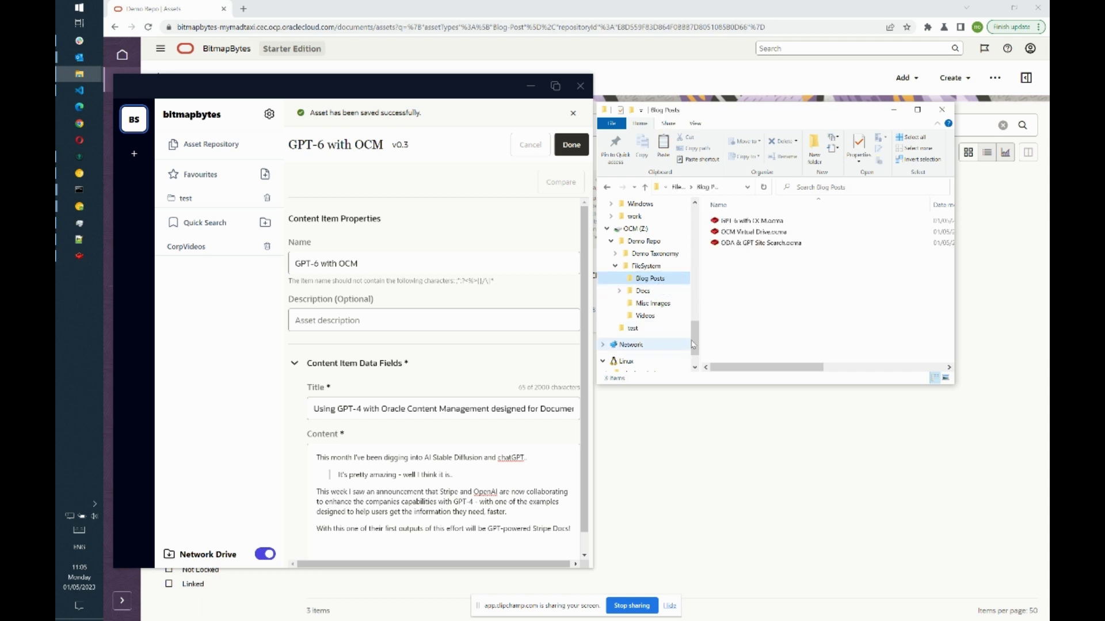
pyautogui.moveTo(695, 345); pyautogui.dragTo(696, 323)
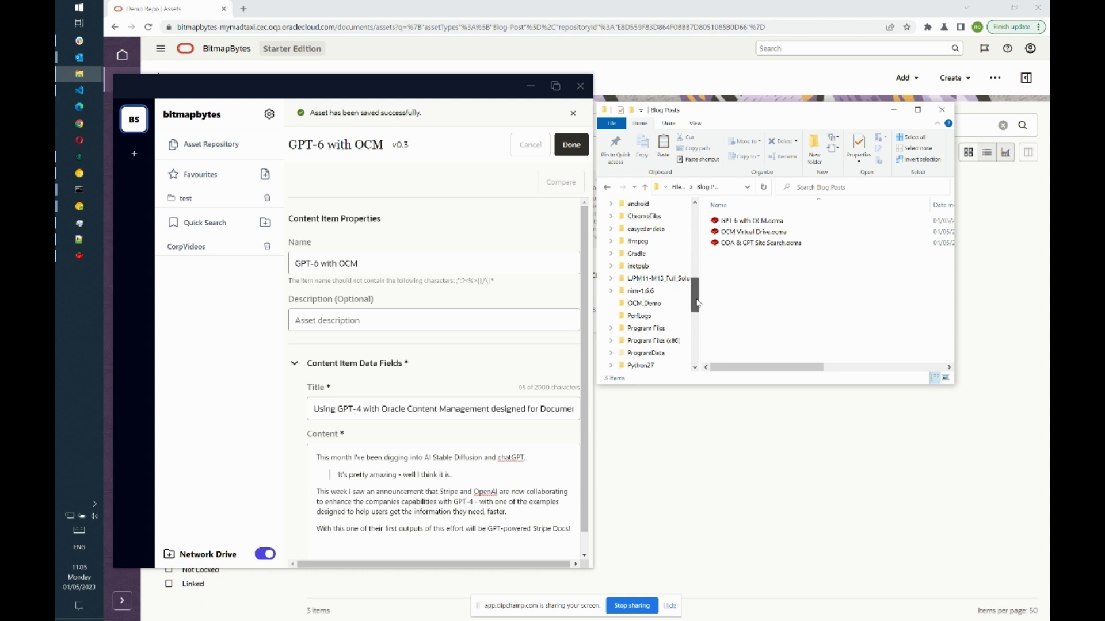
# - Return to the OCM_Demo folder and start creating a new shortcut there
pyautogui.click(639, 291)
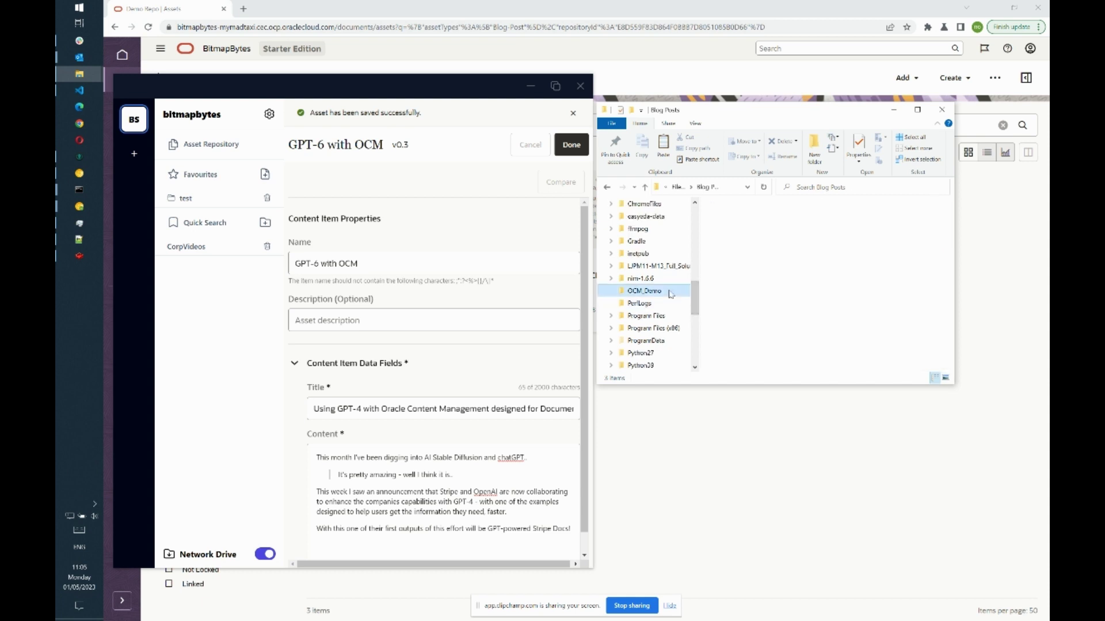
pyautogui.rightClick(769, 263)
pyautogui.moveTo(825, 474)
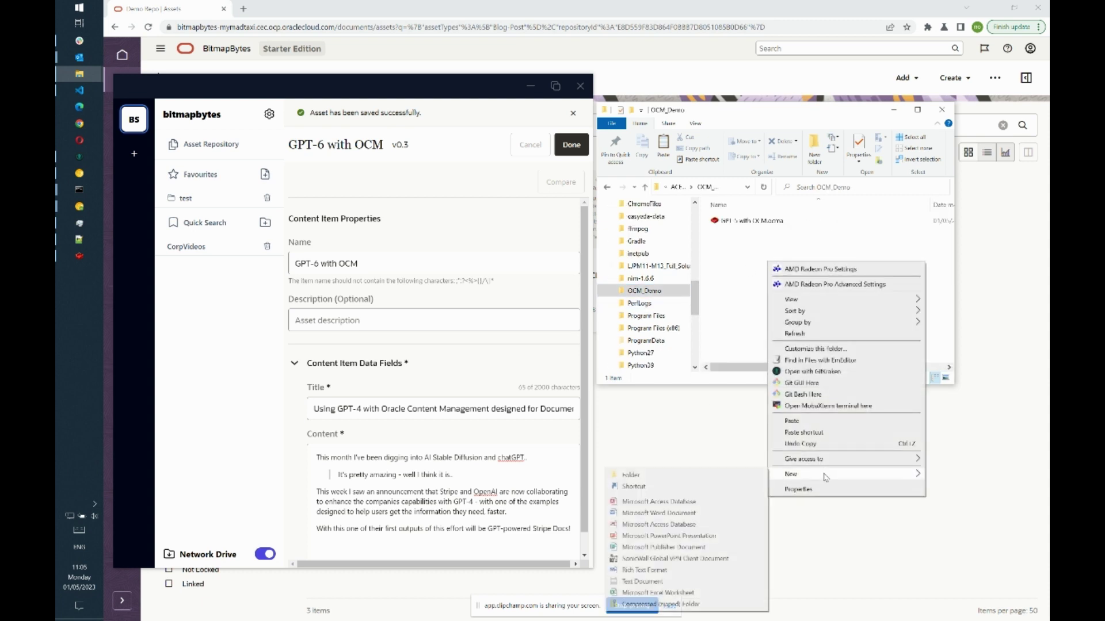
pyautogui.click(708, 487)
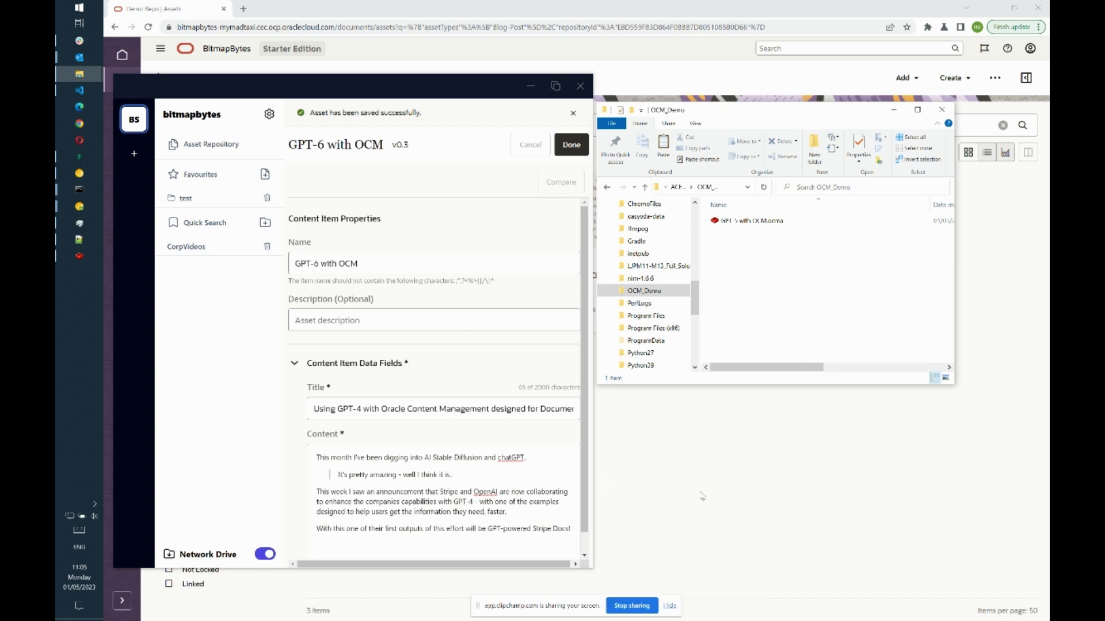
# - Target the shortcut at Z:\Demo Repo\FileSystem\Blog Posts and finish it as Blog Posts
pyautogui.click(678, 309)
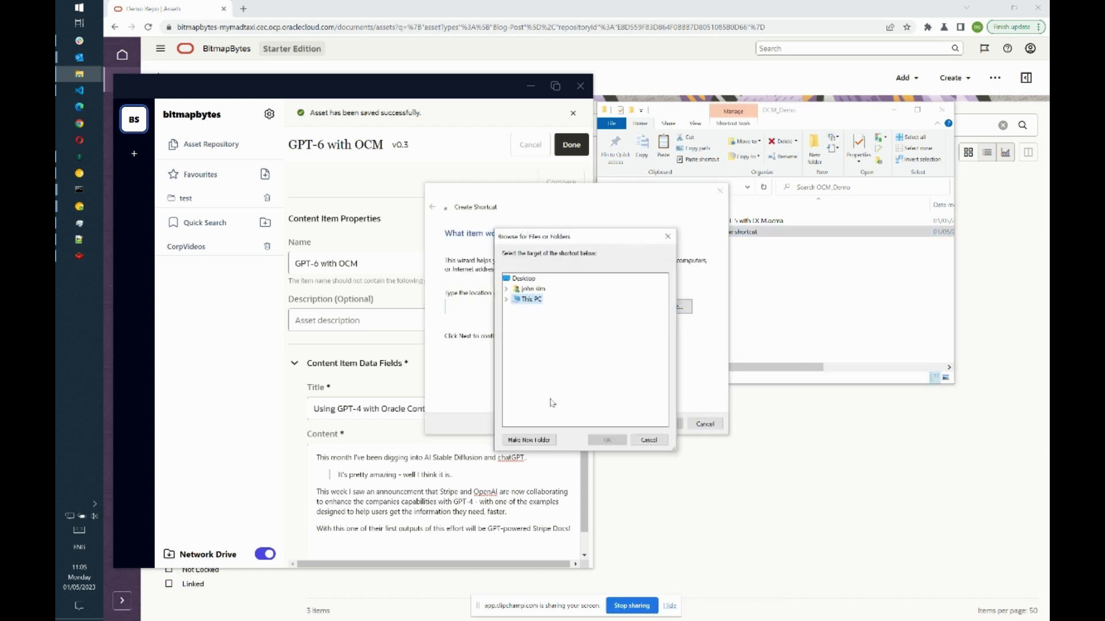
pyautogui.click(508, 299)
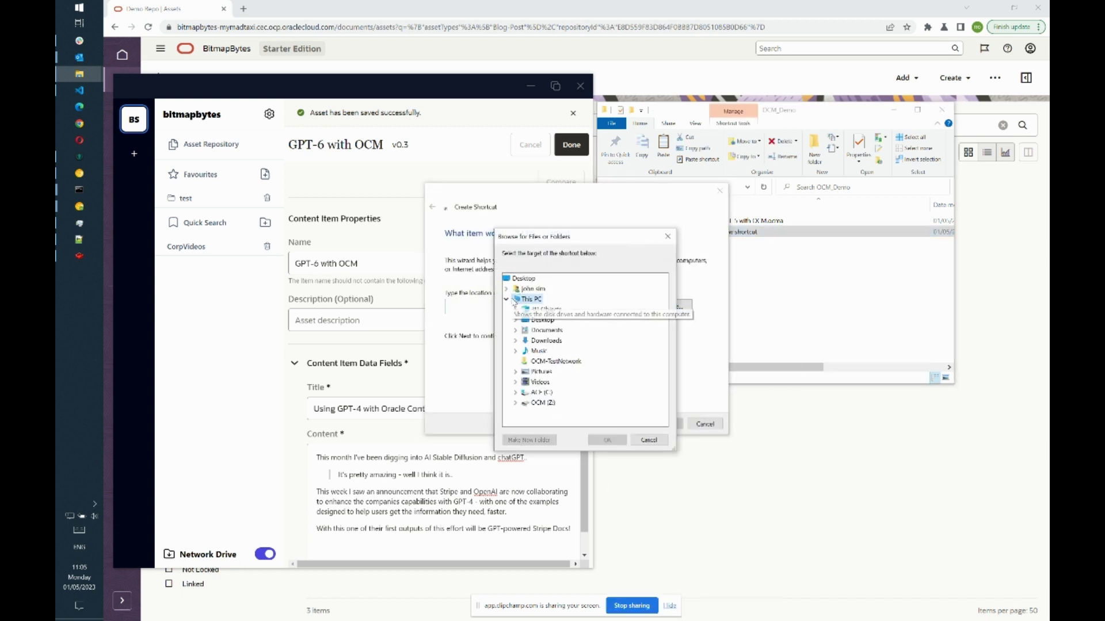
pyautogui.click(514, 403)
pyautogui.click(525, 404)
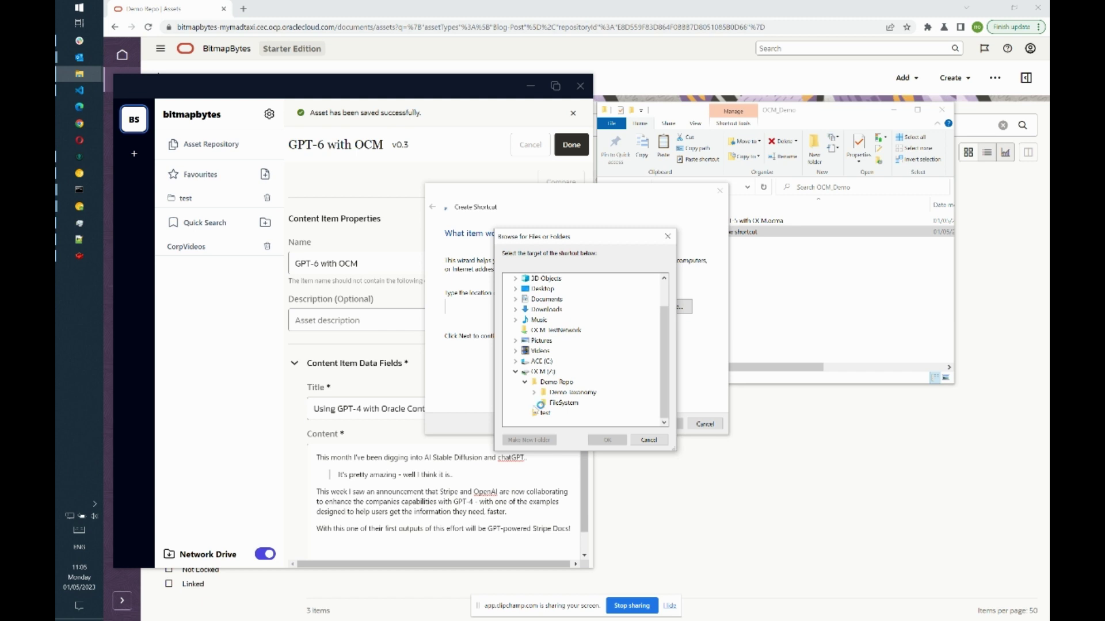
pyautogui.click(534, 403)
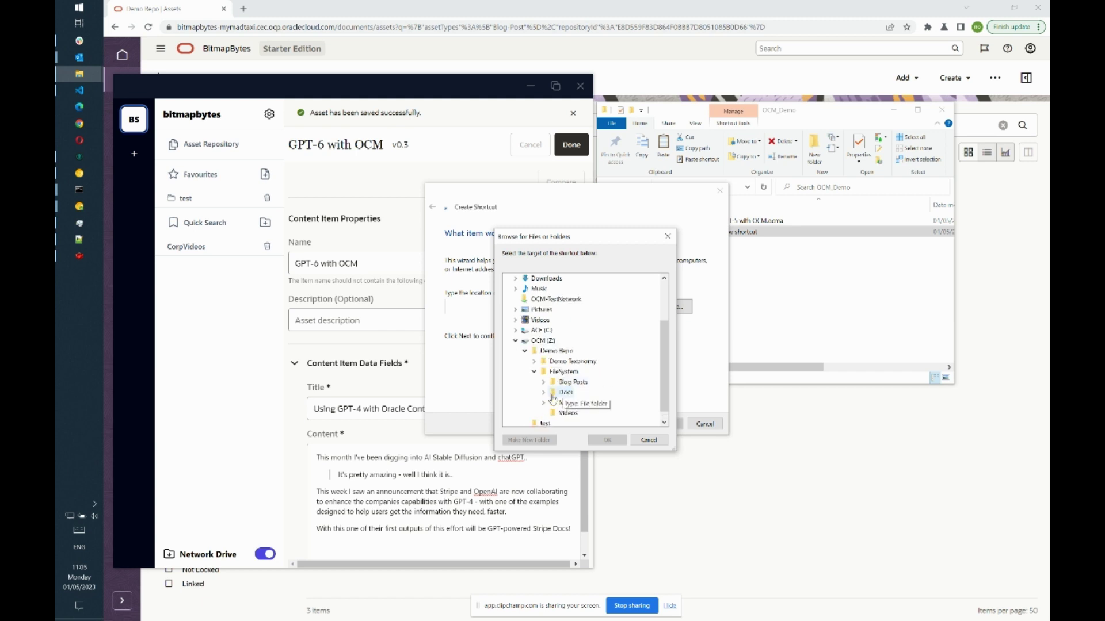
pyautogui.click(577, 383)
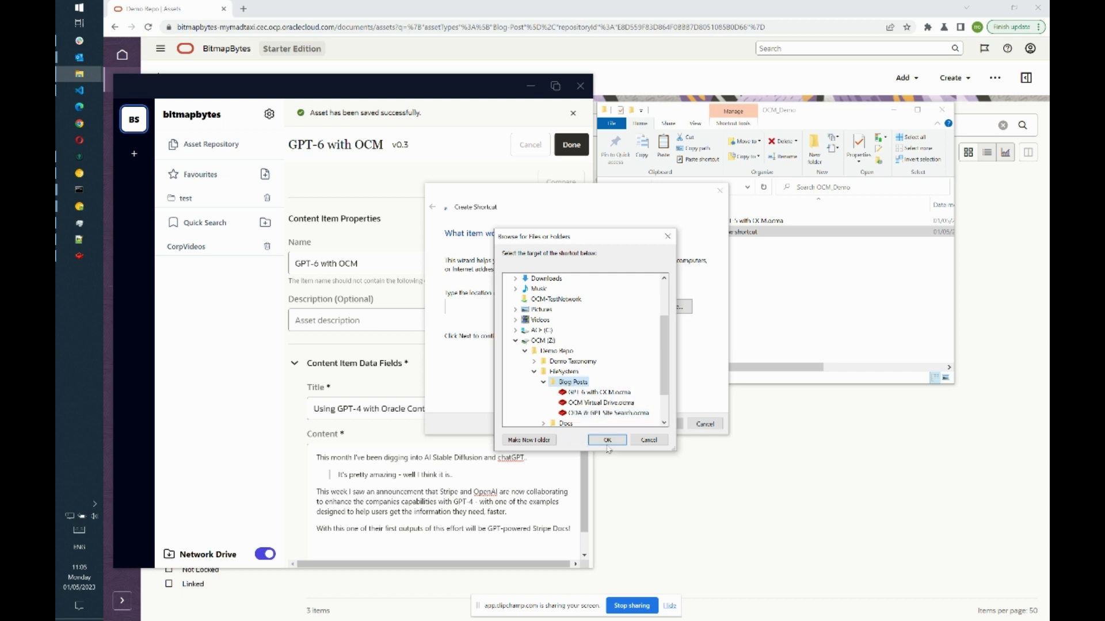
pyautogui.click(607, 441)
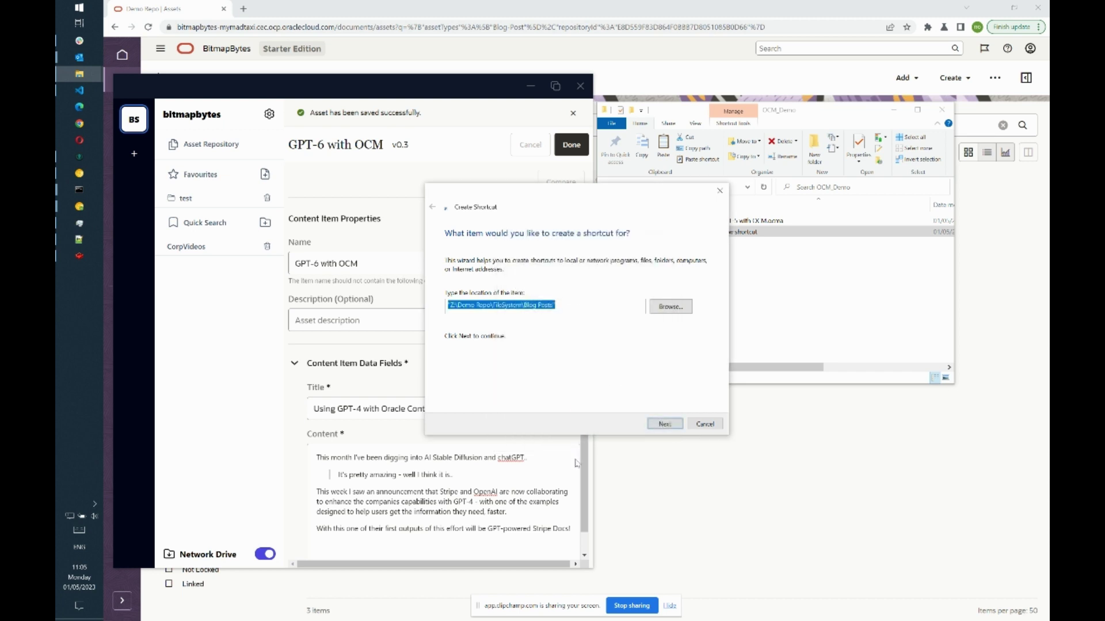
pyautogui.click(664, 424)
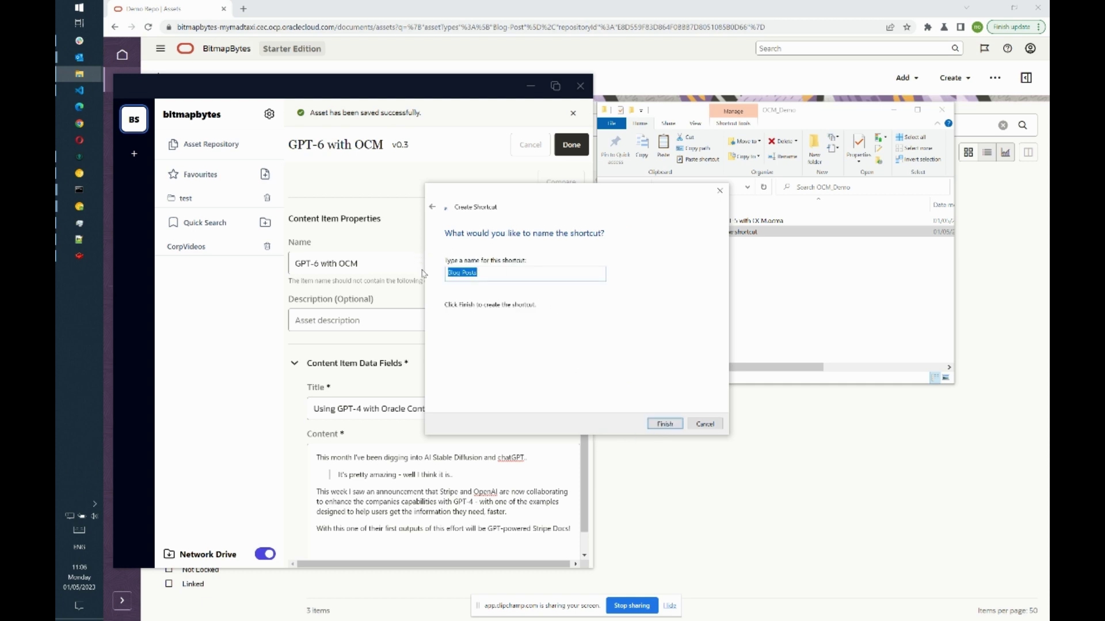
pyautogui.click(665, 424)
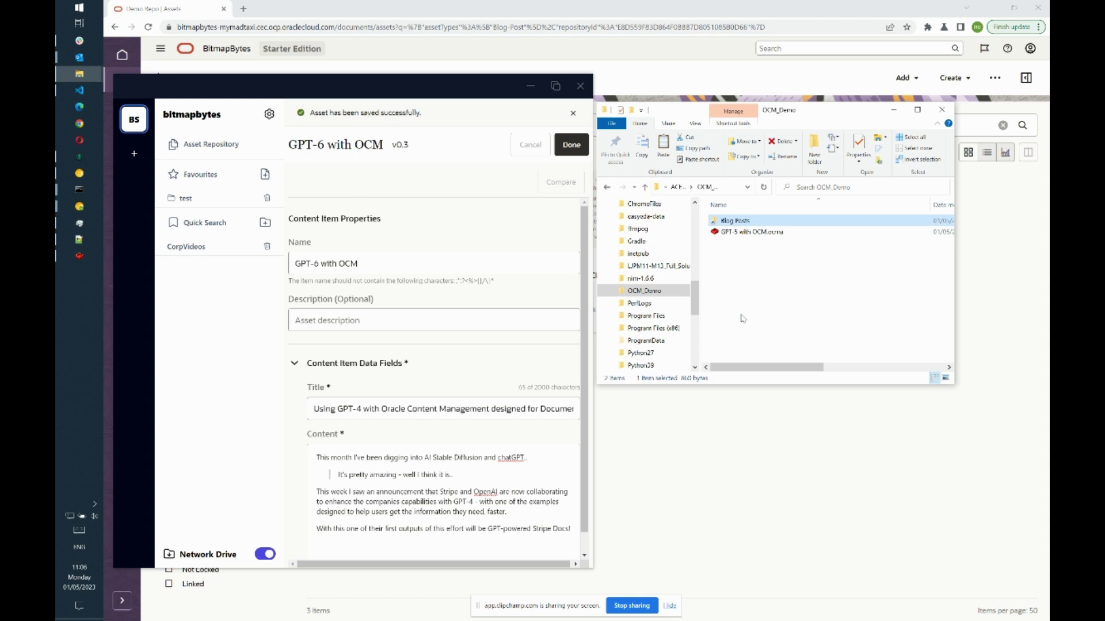
# - Open the Blog Posts shortcut in OCM_Demo and maximize the GPT-6 with OCM editor window
pyautogui.moveTo(696, 311); pyautogui.dragTo(699, 350)
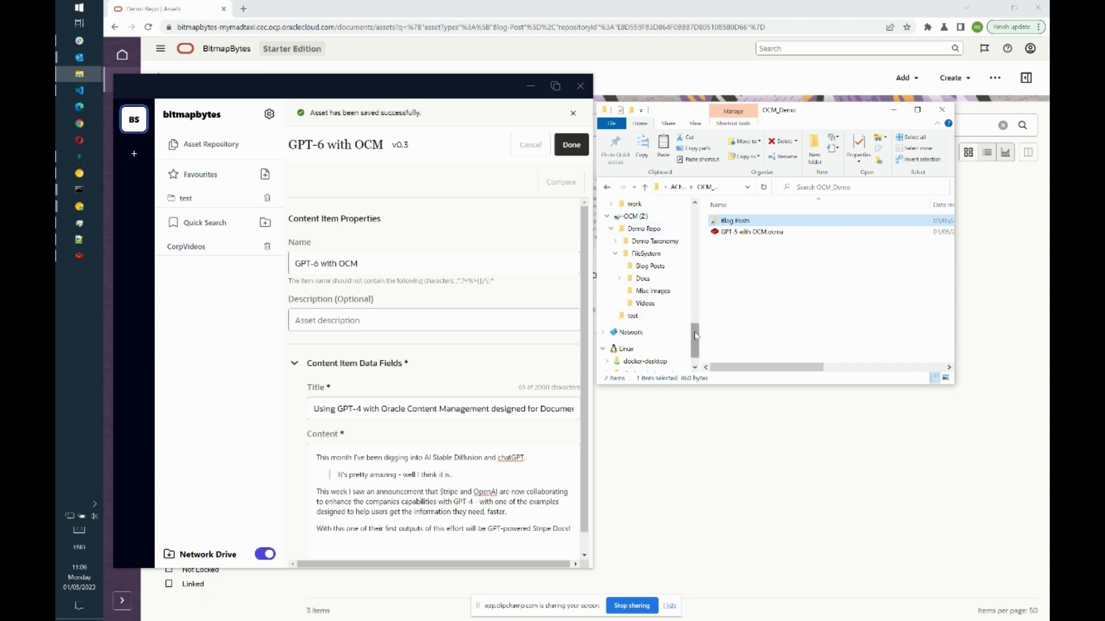
pyautogui.moveTo(694, 327); pyautogui.dragTo(694, 322)
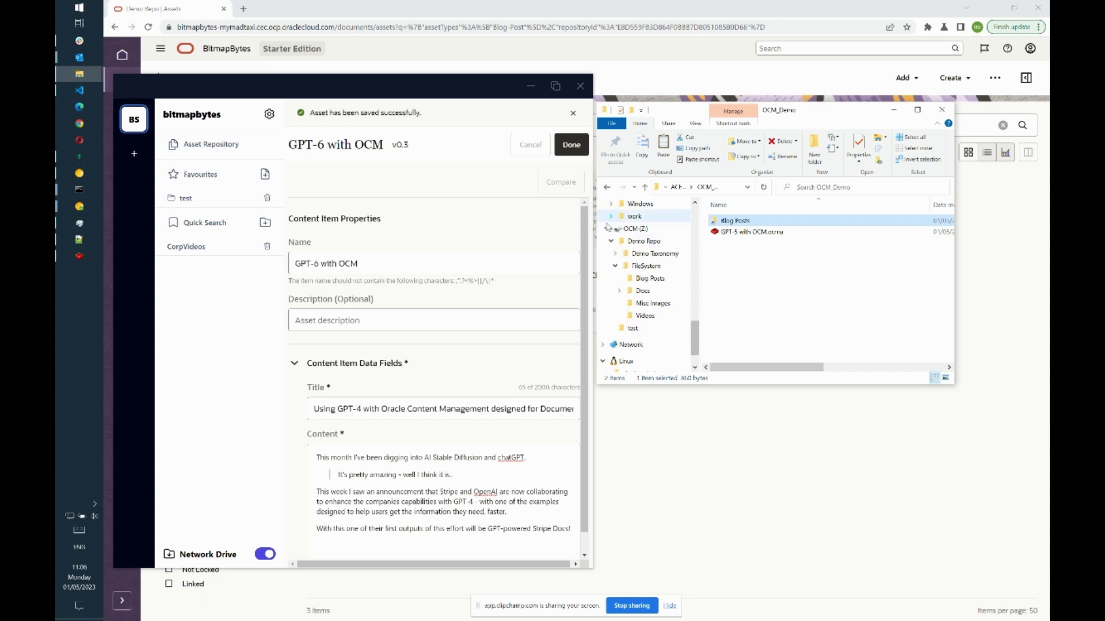
pyautogui.click(615, 266)
pyautogui.click(607, 241)
pyautogui.moveTo(695, 339); pyautogui.dragTo(695, 302)
pyautogui.click(762, 326)
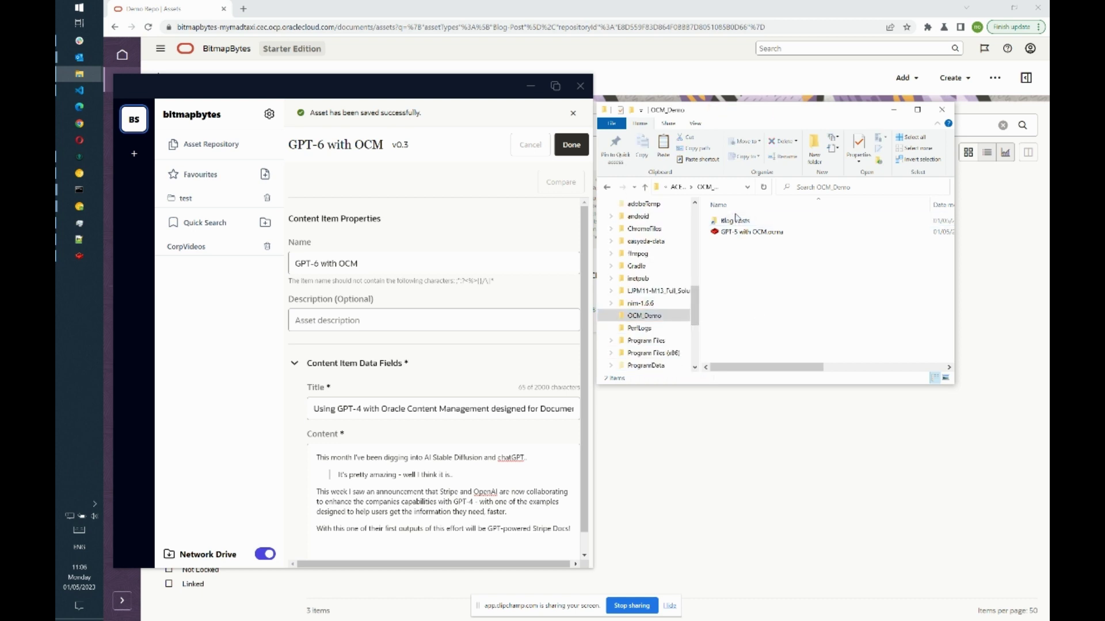
pyautogui.doubleClick(735, 223)
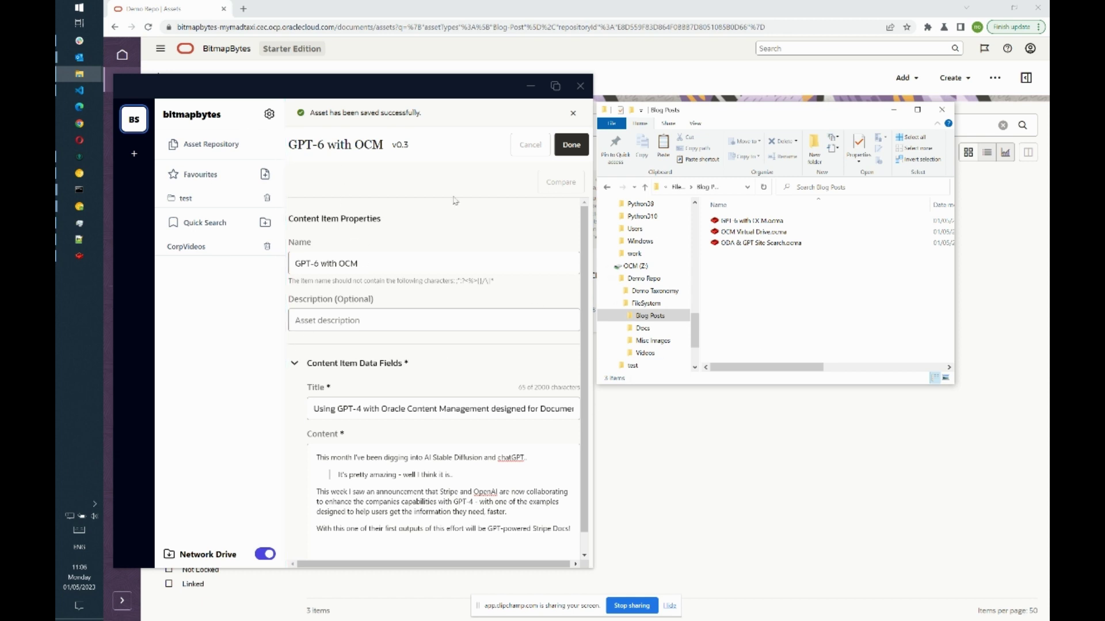
pyautogui.doubleClick(426, 91)
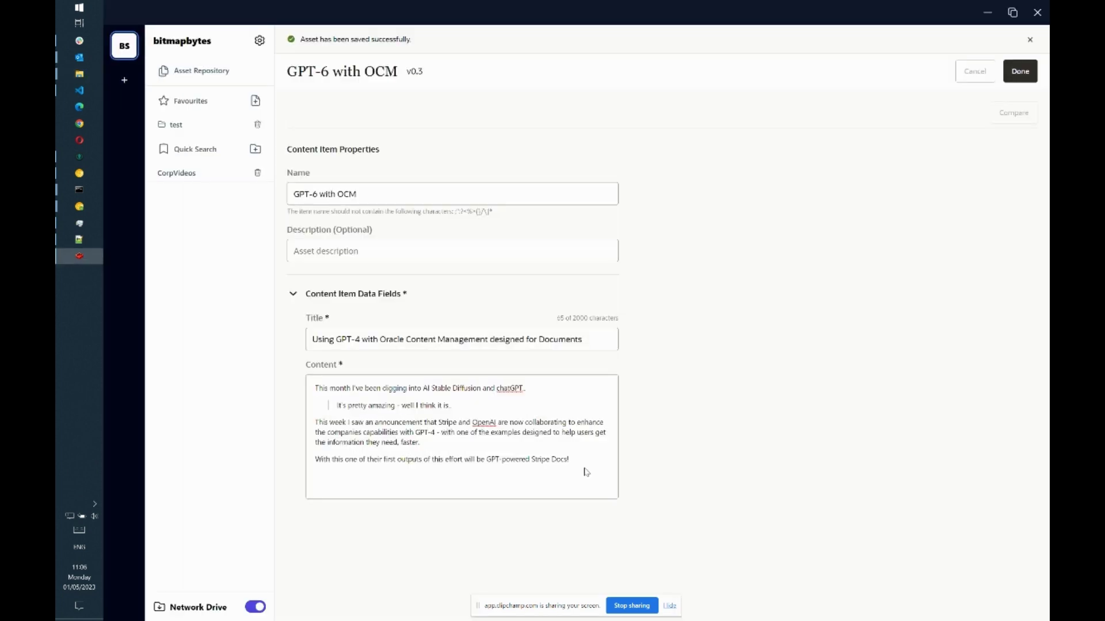
# - Open the bitmapbytes connection settings and rename it 'bitmapbytes Dev'
pyautogui.click(213, 76)
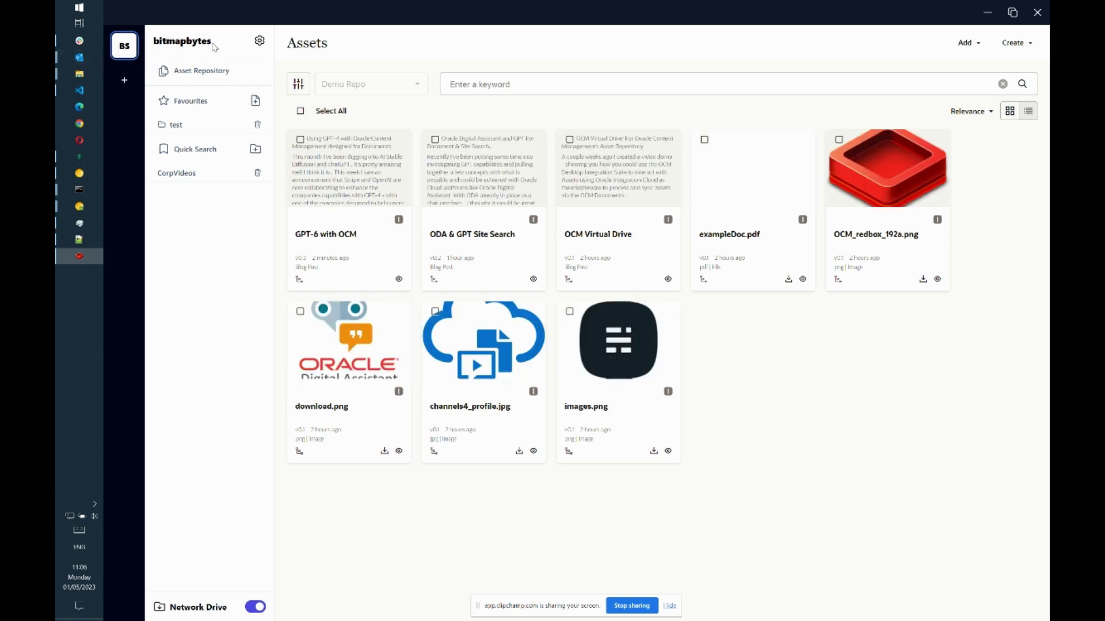
pyautogui.click(259, 45)
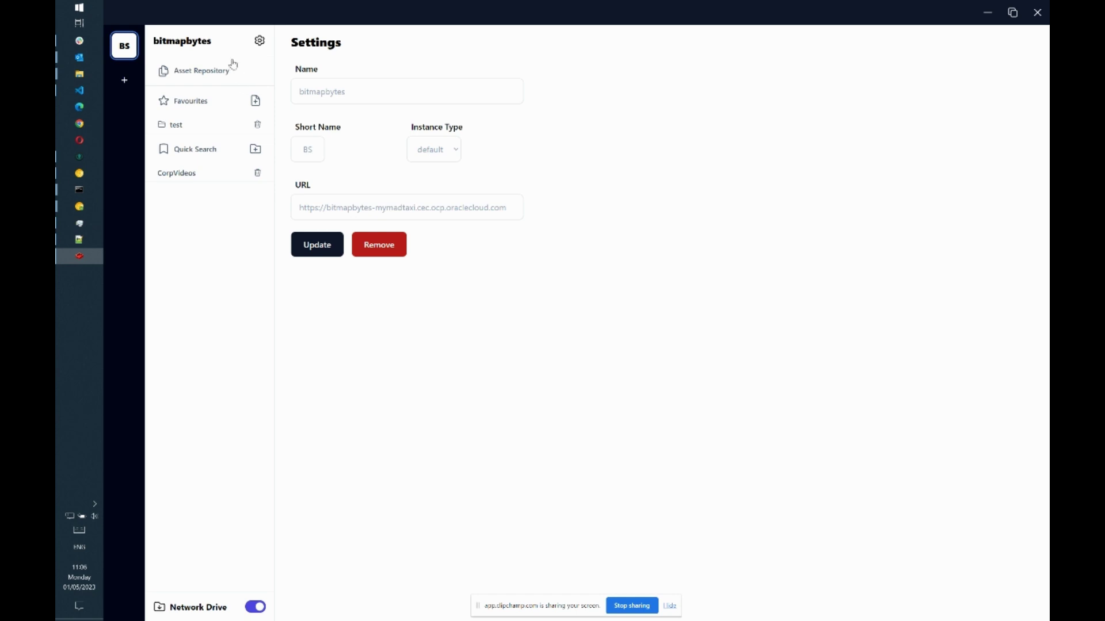
pyautogui.moveTo(156, 42); pyautogui.dragTo(203, 41)
pyautogui.click(331, 157)
pyautogui.click(363, 93)
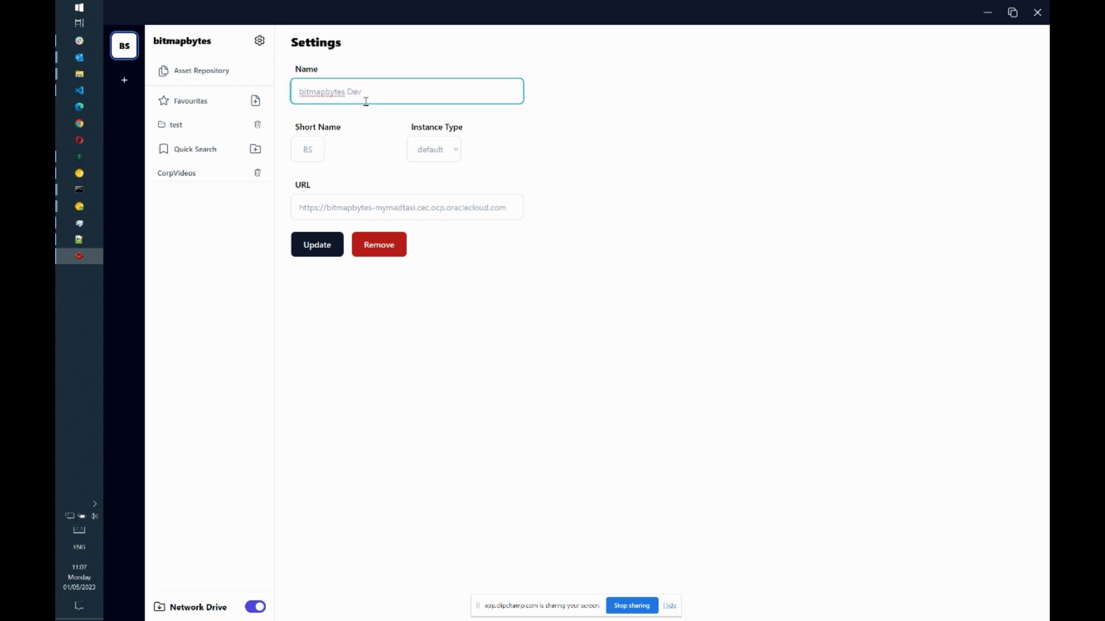
# - Set short name BD and instance type DEV, update, then start a new connection
pyautogui.click(312, 149)
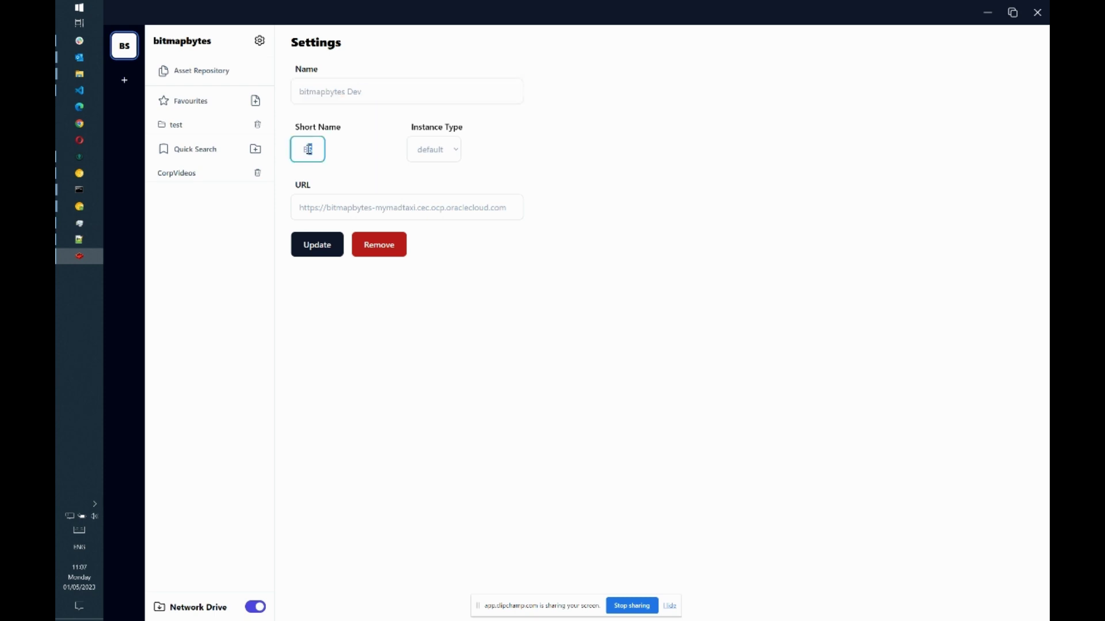
pyautogui.write('D')
pyautogui.click(455, 154)
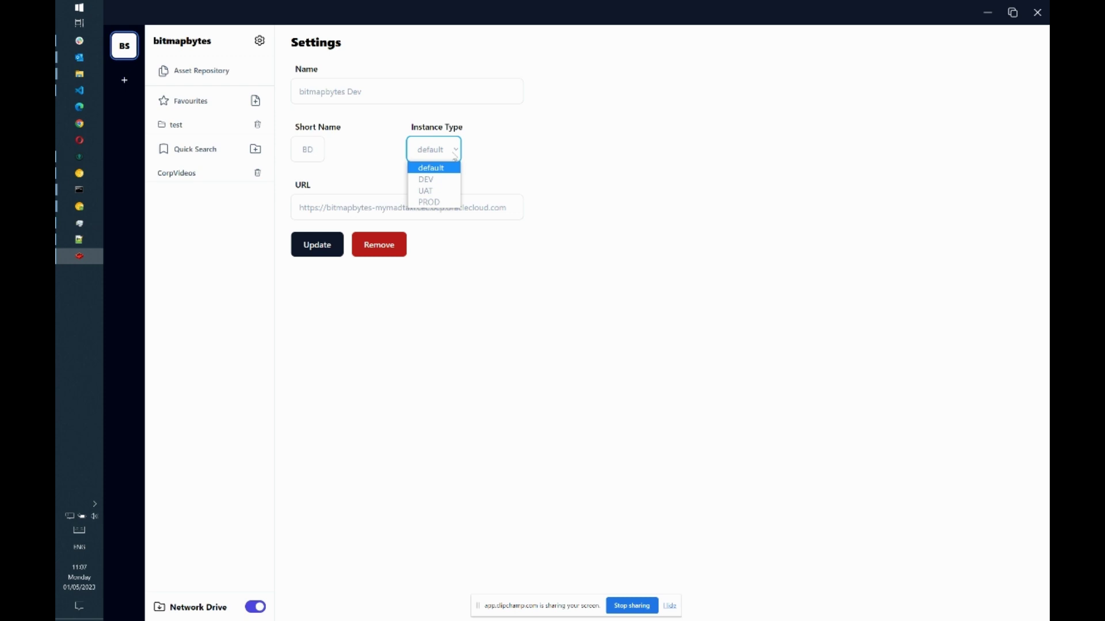
pyautogui.click(438, 179)
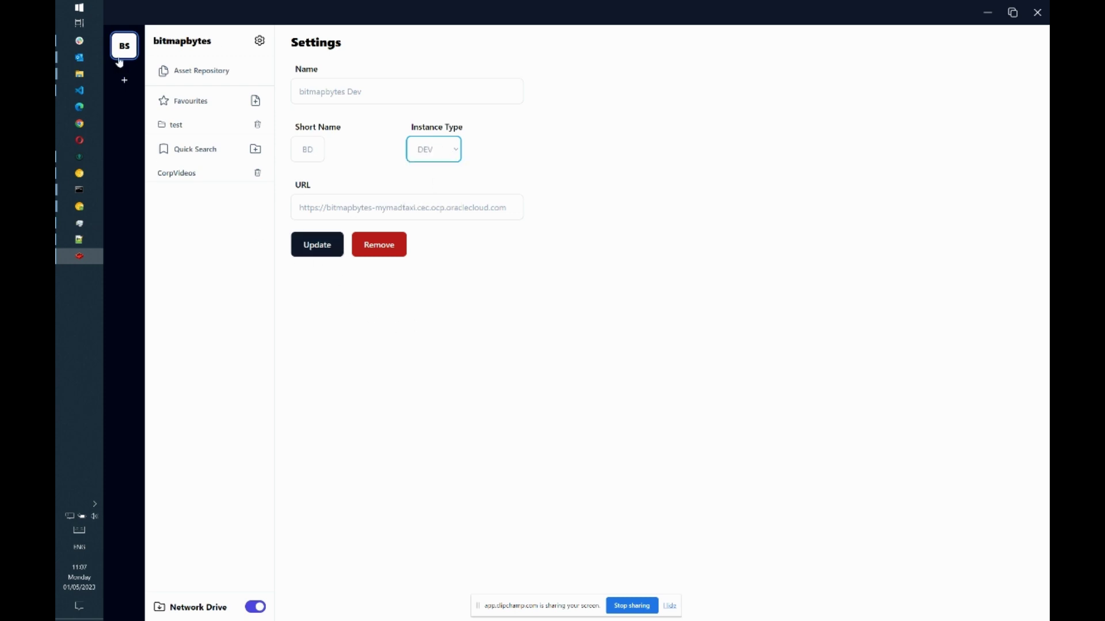
pyautogui.click(316, 248)
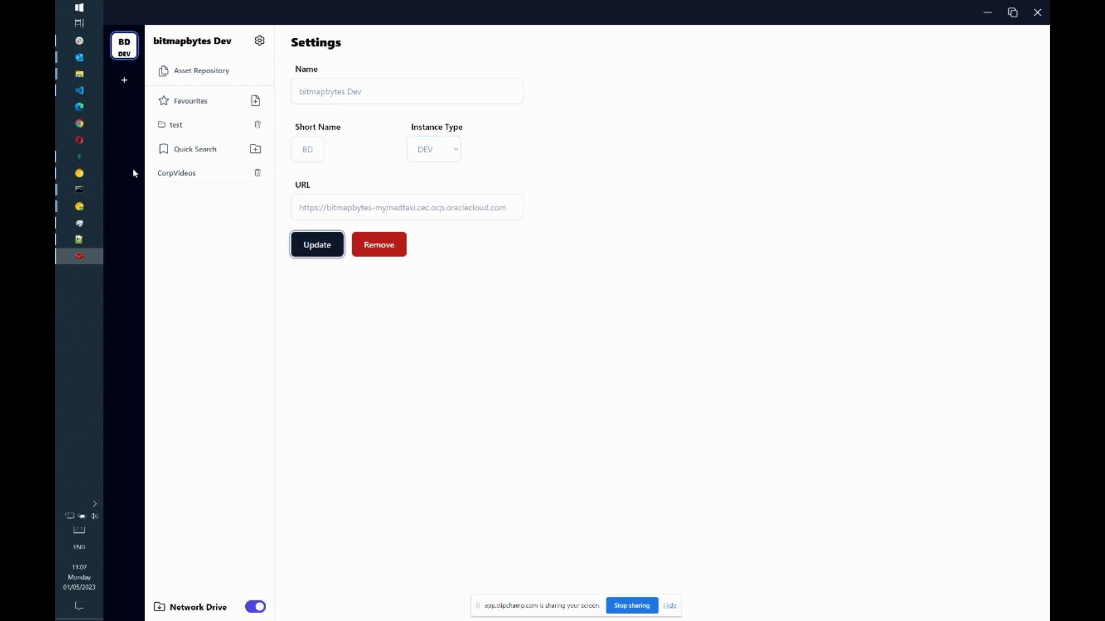
pyautogui.click(126, 82)
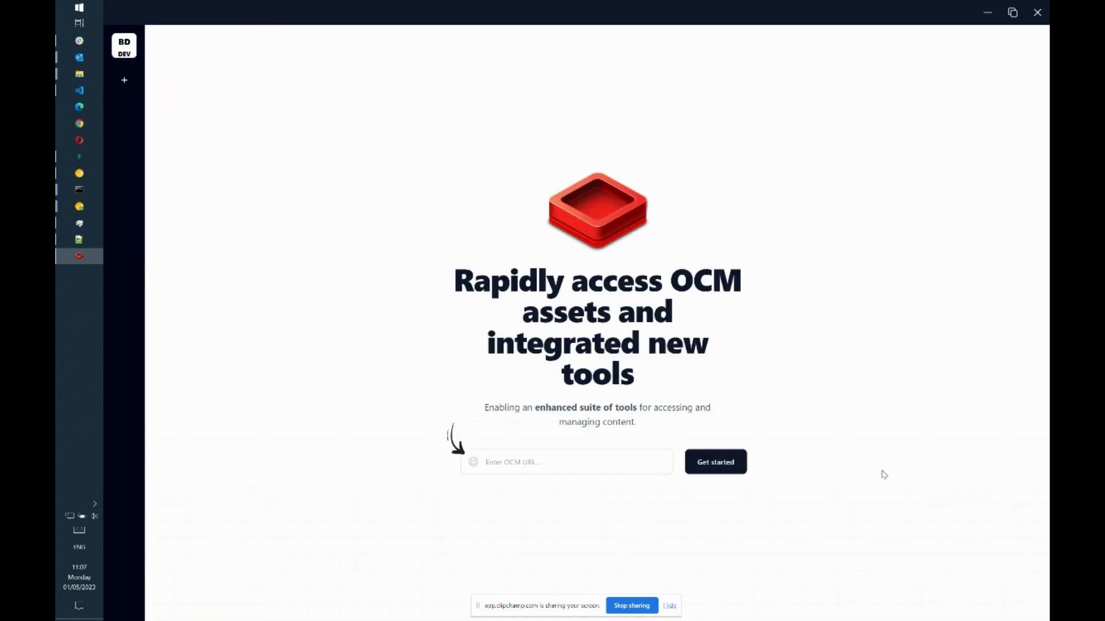
# - Paste the ocegen2 OCM URL and connect to that repository
pyautogui.hotkey('alt', 'Tab')
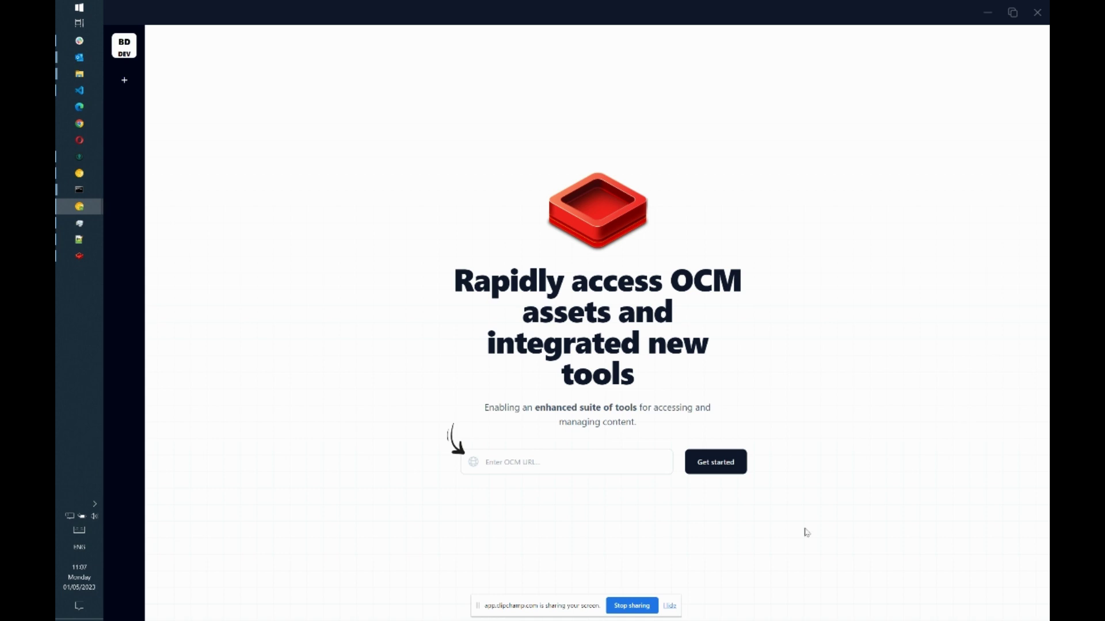
pyautogui.click(598, 457)
pyautogui.write('https://ocegen2-fishbowlpartner.cec.ocp.oraclecloud.com')
pyautogui.moveTo(557, 463); pyautogui.dragTo(380, 459)
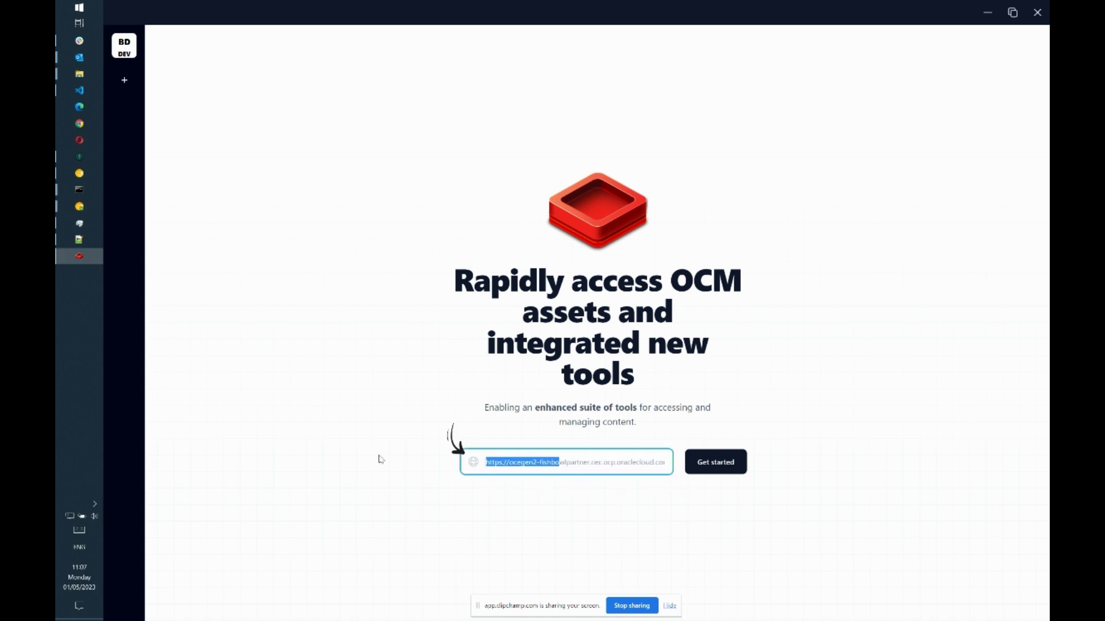
pyautogui.click(735, 466)
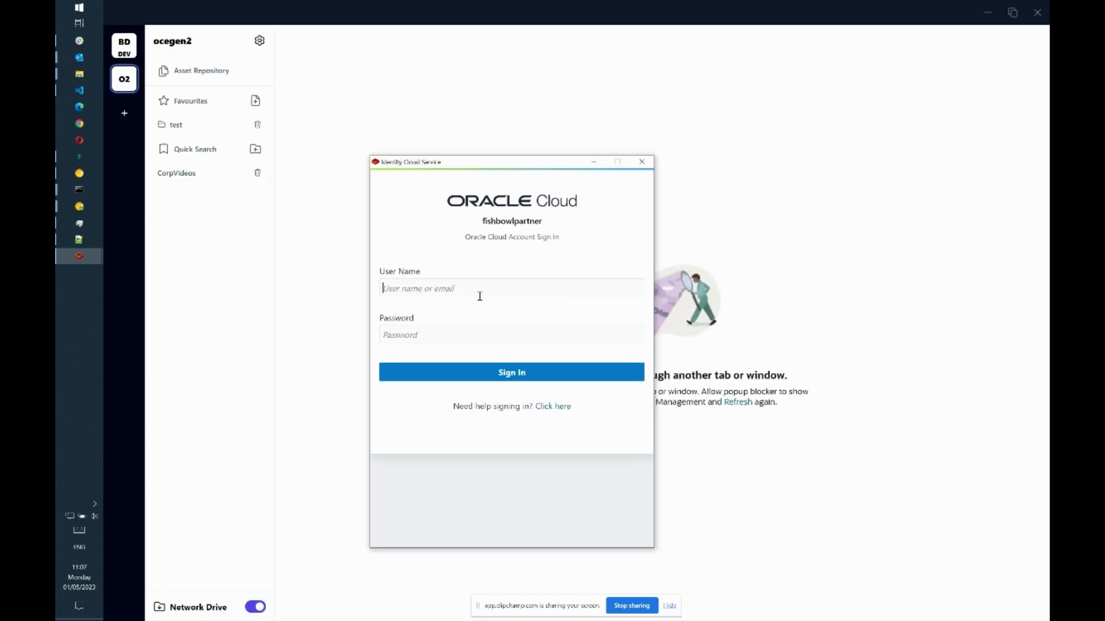
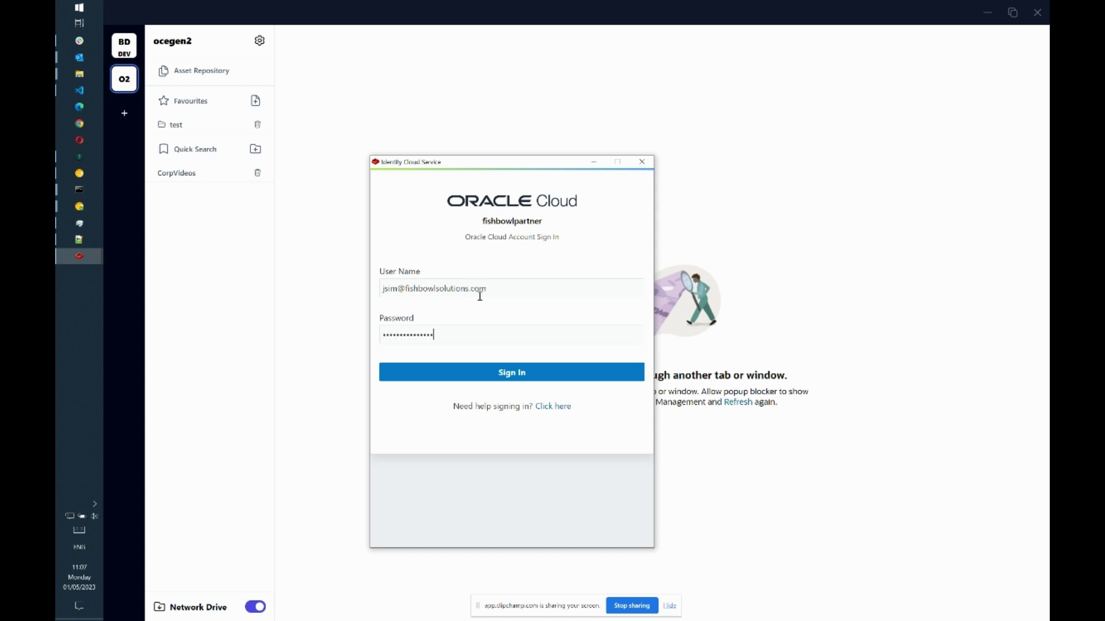
# - Sign in with the Oracle Cloud account credentials, then switch back to bitmapbytes Dev
pyautogui.click(494, 378)
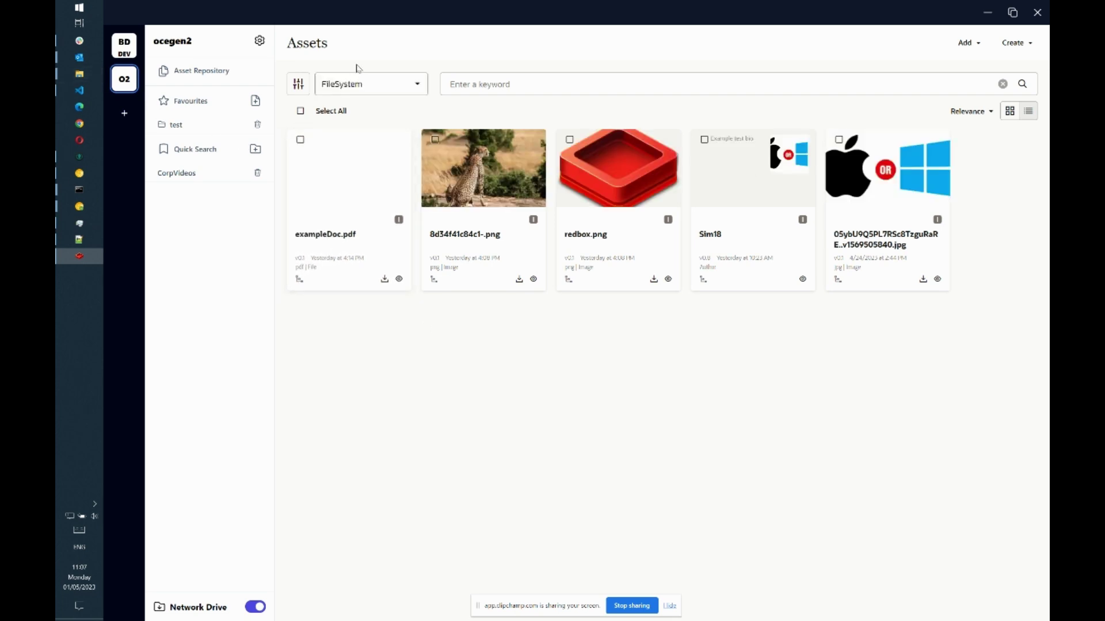
pyautogui.click(362, 85)
pyautogui.click(362, 85)
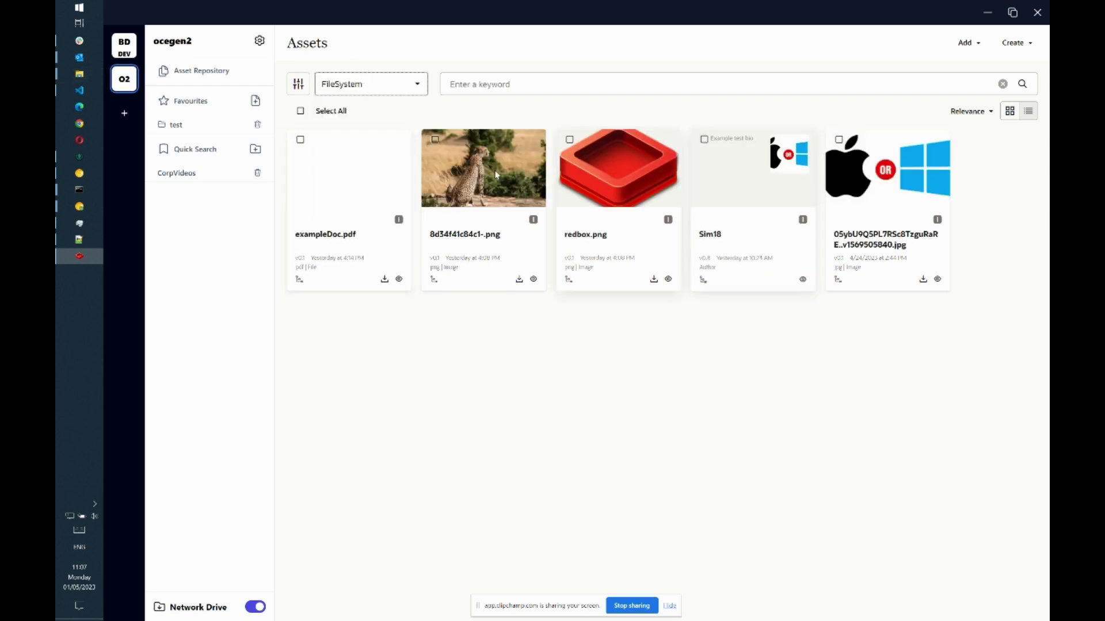
pyautogui.click(125, 46)
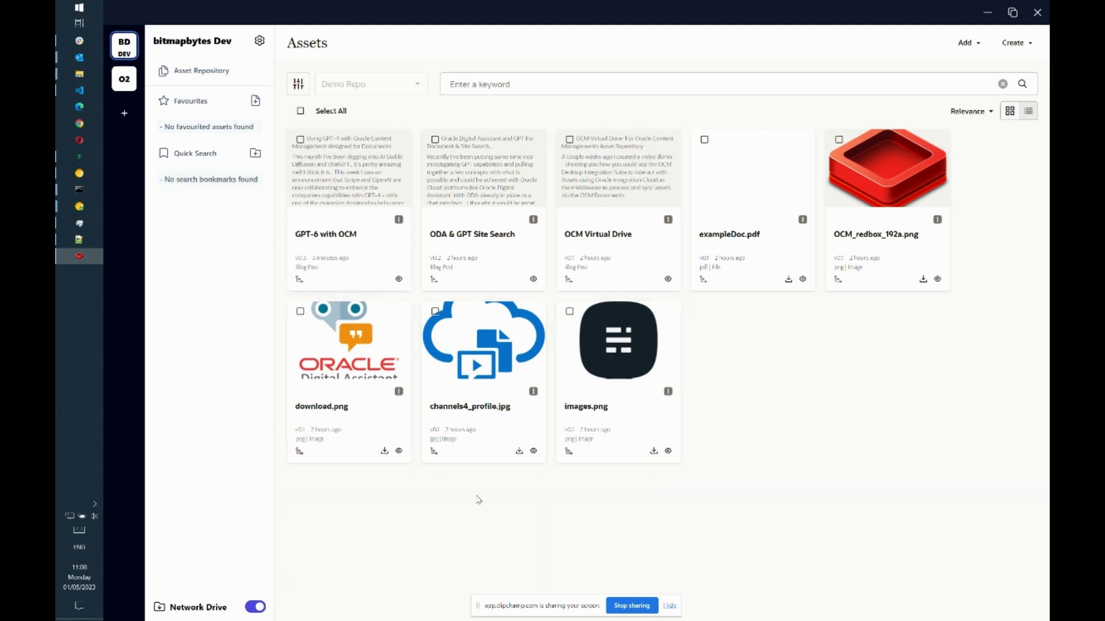
# - Favourite download.png, open that favourite, then clear the asset ID filter chip
pyautogui.click(300, 312)
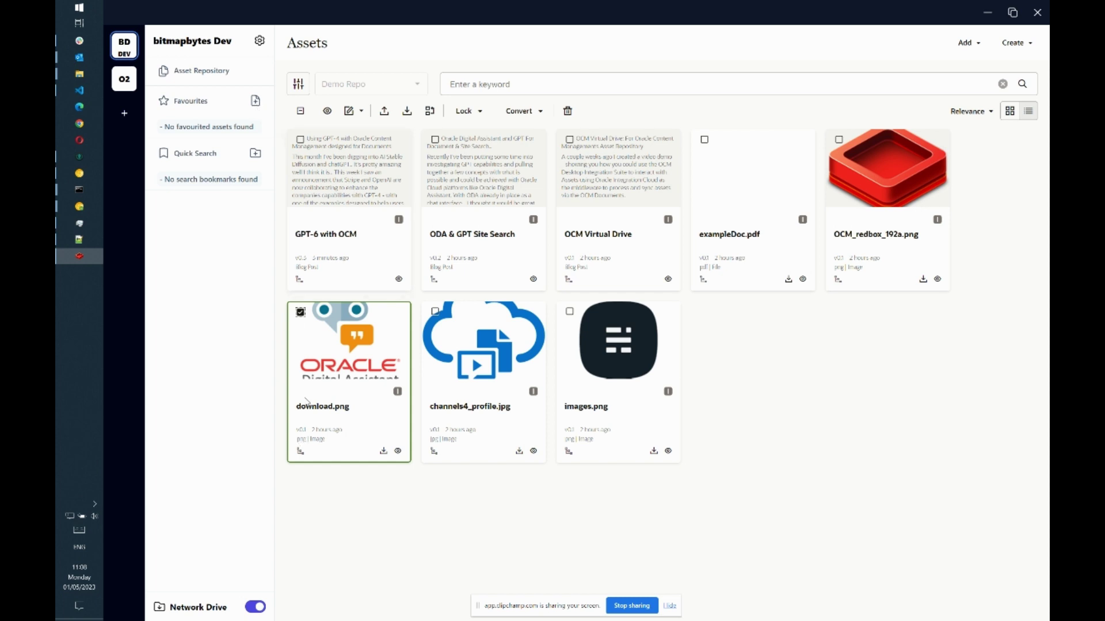
pyautogui.click(257, 104)
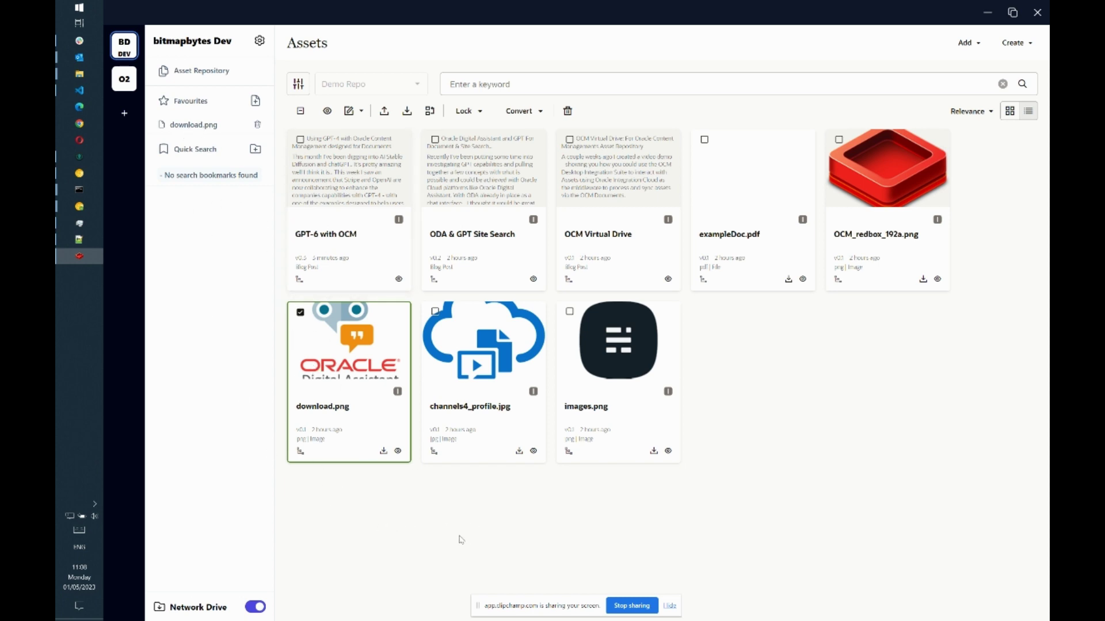
pyautogui.click(206, 131)
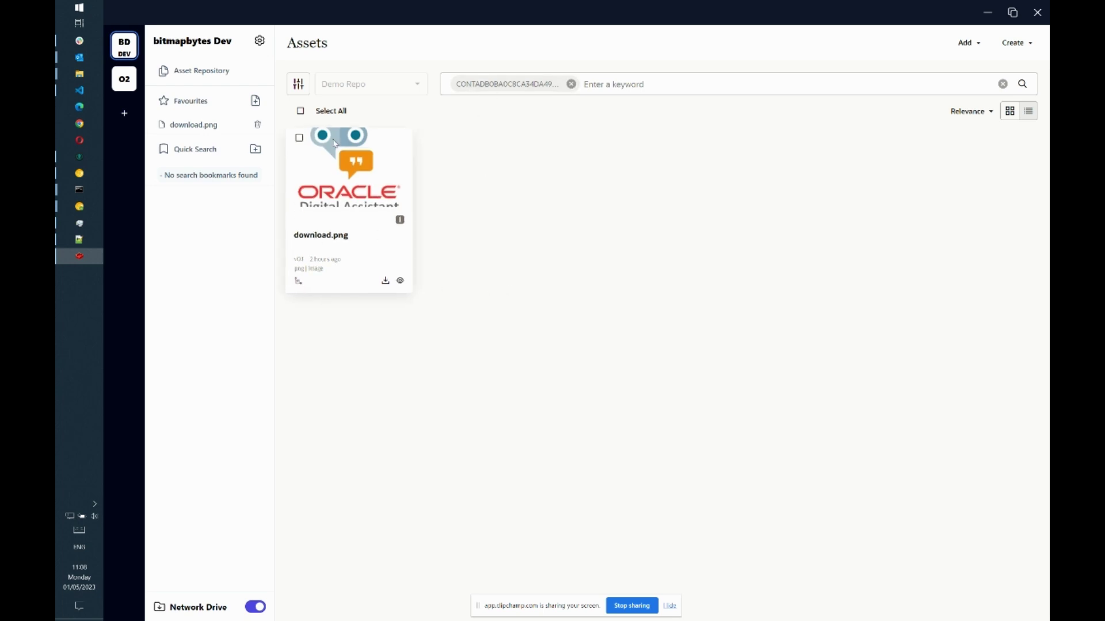
pyautogui.click(571, 84)
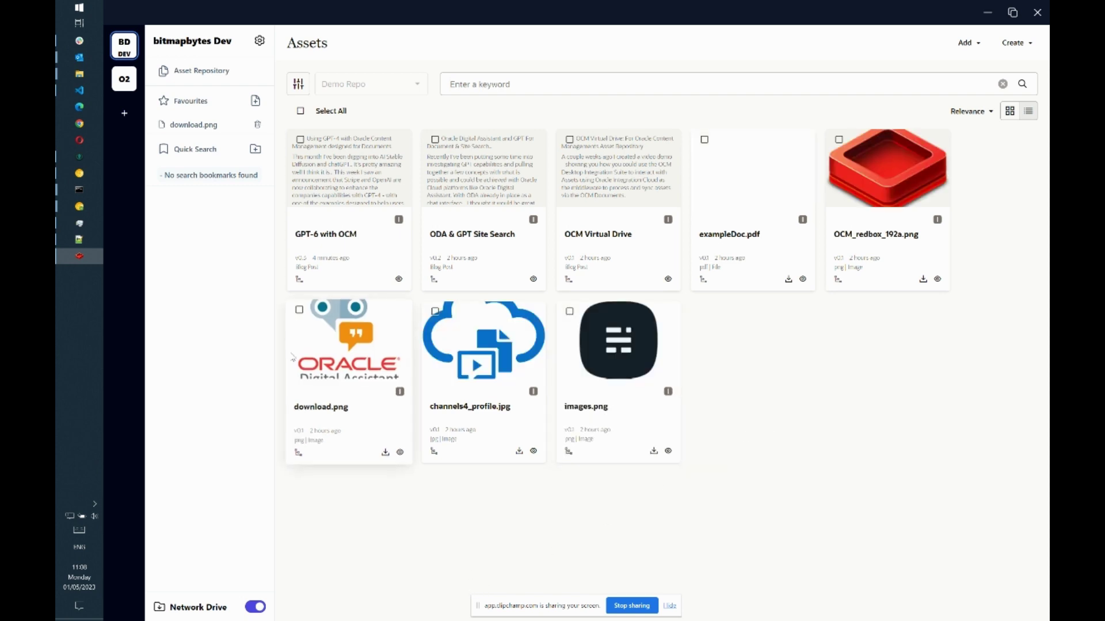
# - Bundle download.png, channels4_profile.jpg and images.png as favourite 'My Images', open it, return to repository
pyautogui.click(301, 311)
pyautogui.click(434, 310)
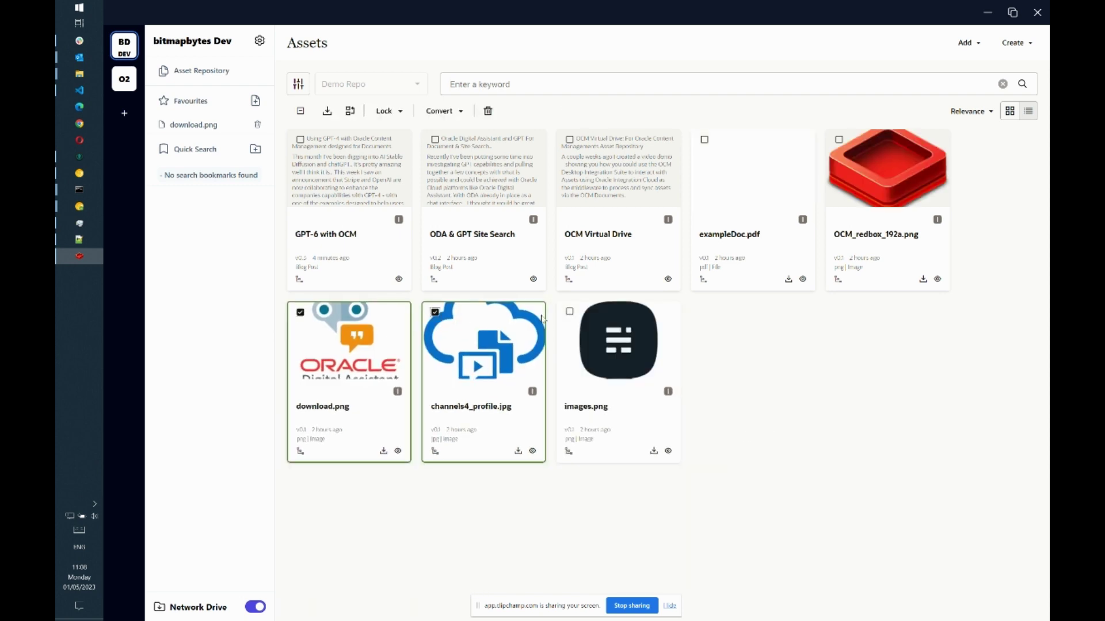
pyautogui.click(570, 312)
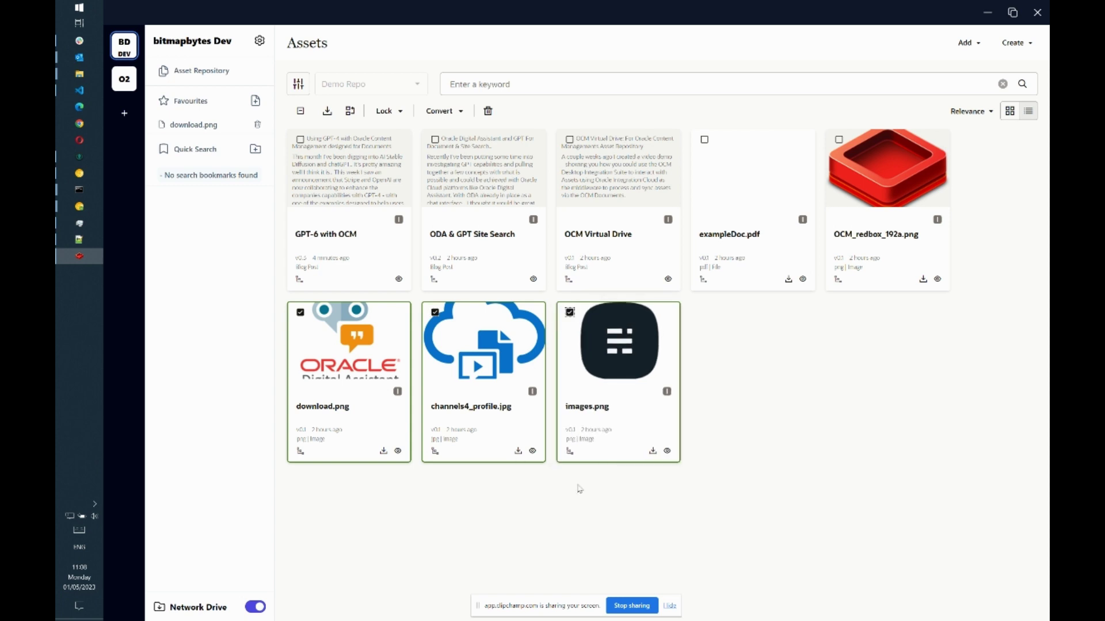
pyautogui.click(255, 100)
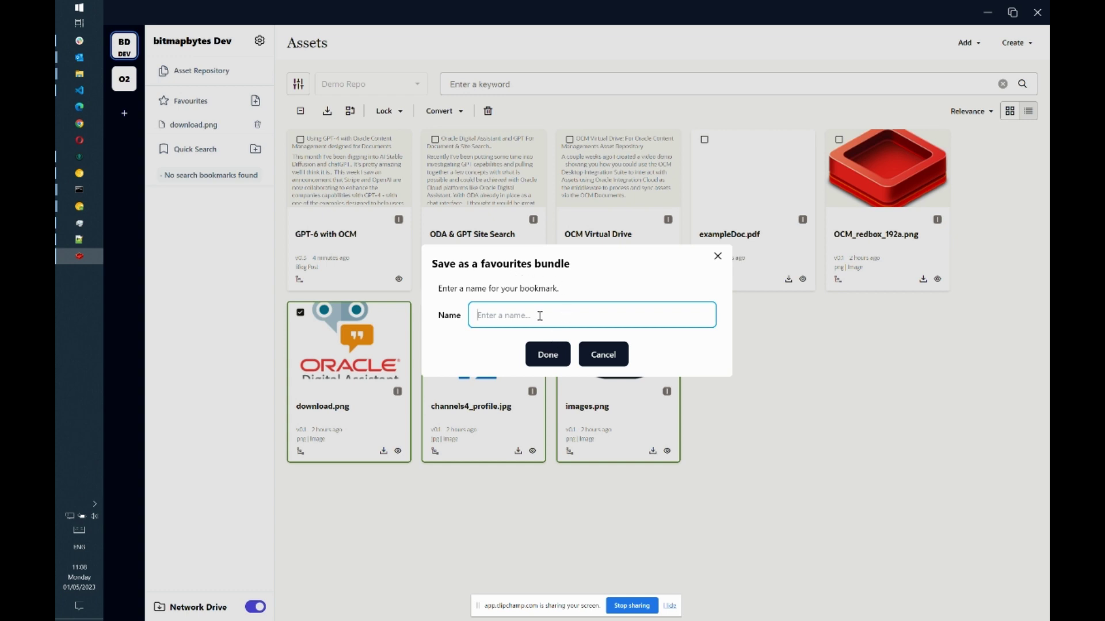
pyautogui.write('m')
pyautogui.press('Delete')
pyautogui.click(546, 353)
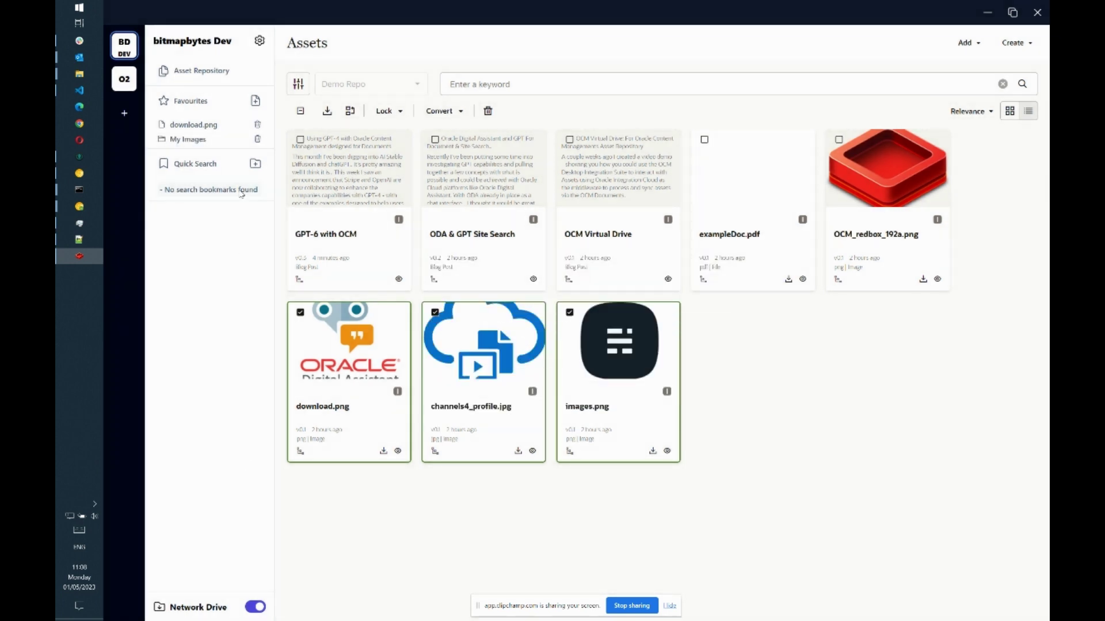
pyautogui.click(200, 142)
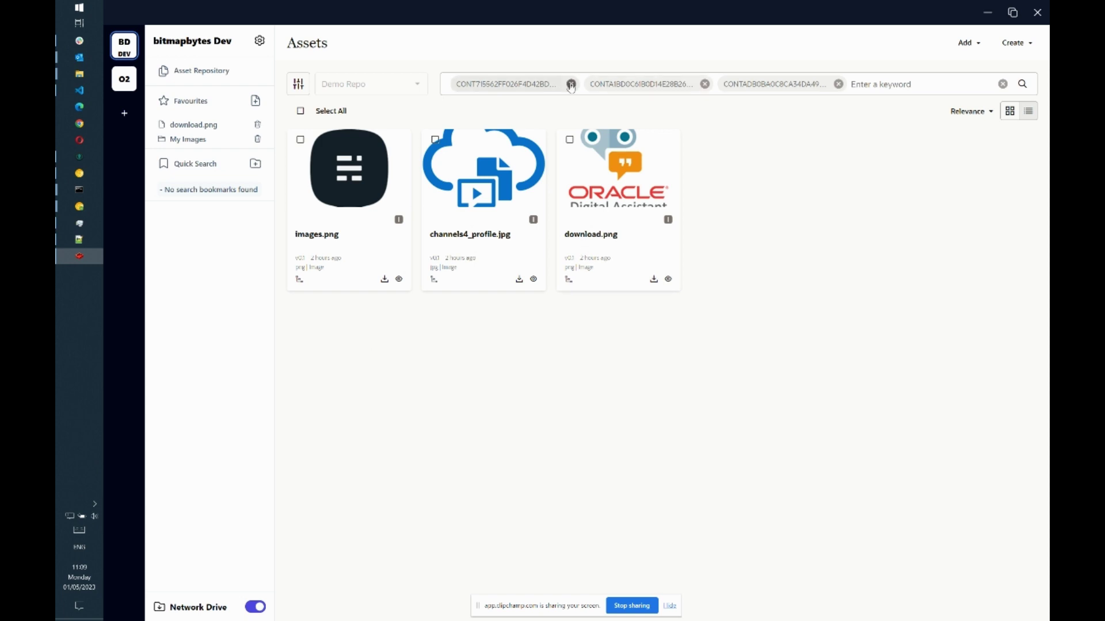
pyautogui.click(223, 83)
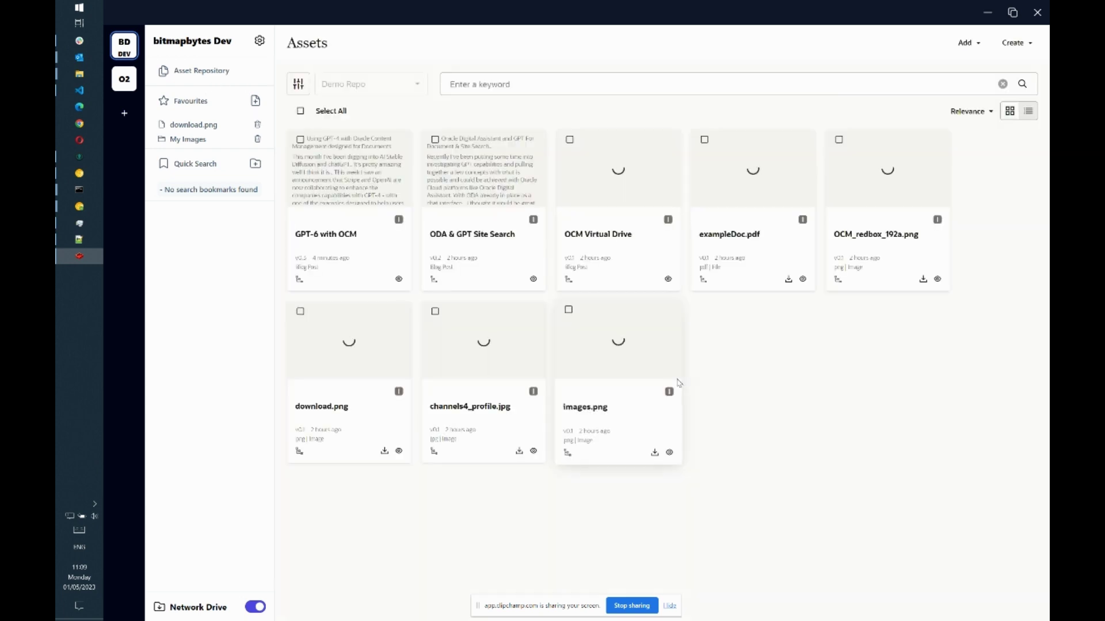
# - Filter assets to Images and Videos in the FileSystem (FS) taxonomy's Misc Images category
pyautogui.click(298, 84)
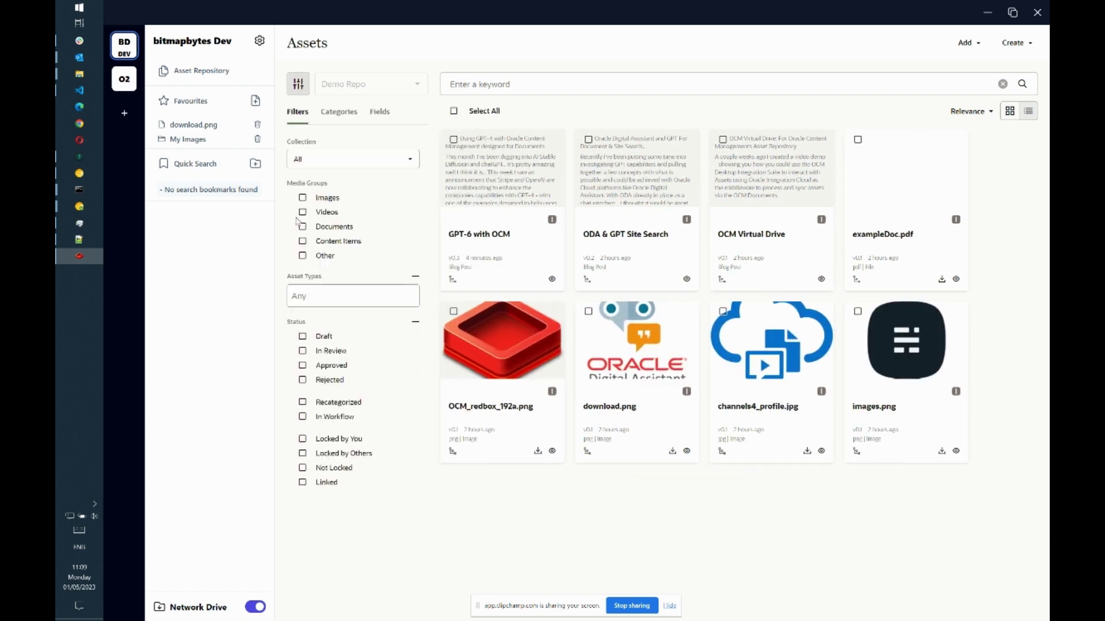
pyautogui.click(303, 199)
pyautogui.click(302, 212)
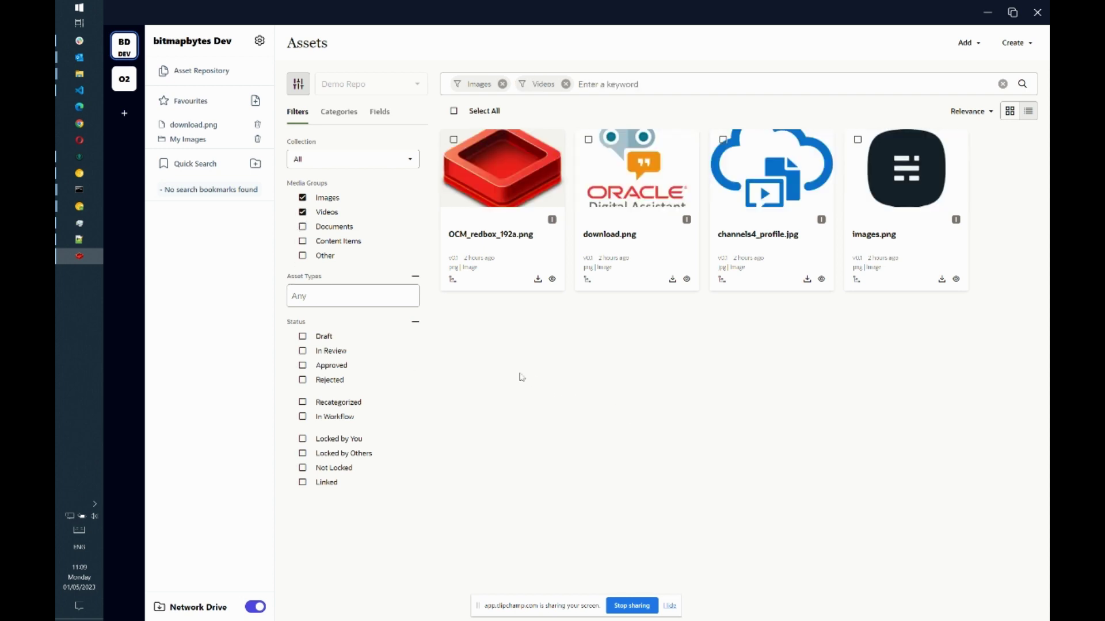
pyautogui.click(339, 114)
pyautogui.click(346, 184)
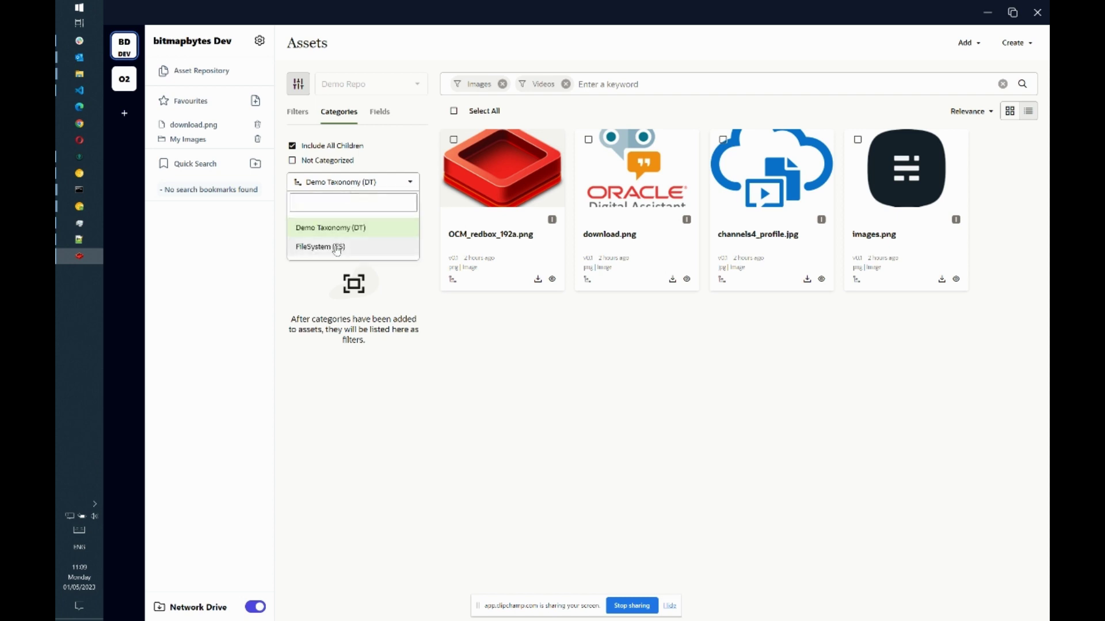
pyautogui.click(335, 248)
pyautogui.click(311, 234)
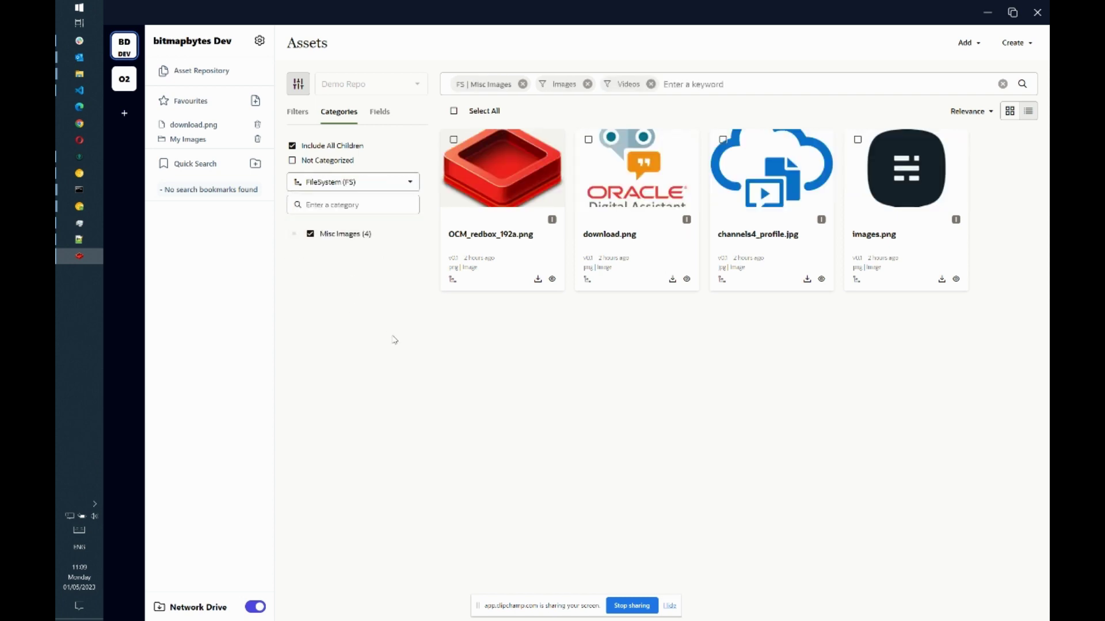
pyautogui.click(295, 112)
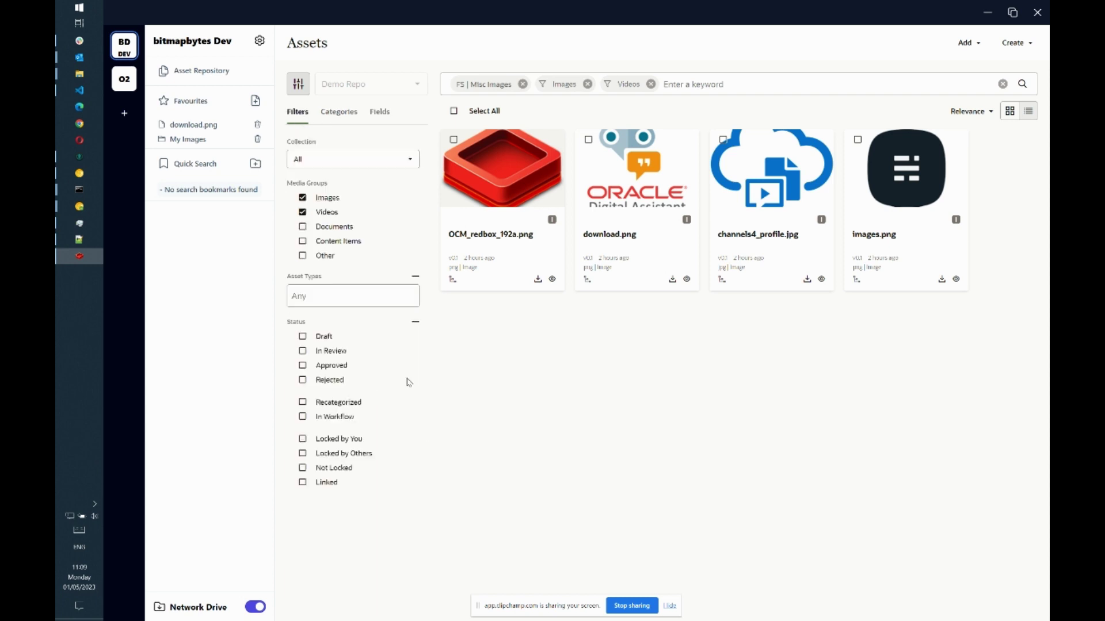
# - Save the current search as Quick Search bookmark 'My Digital Assets', then reload all assets
pyautogui.click(255, 165)
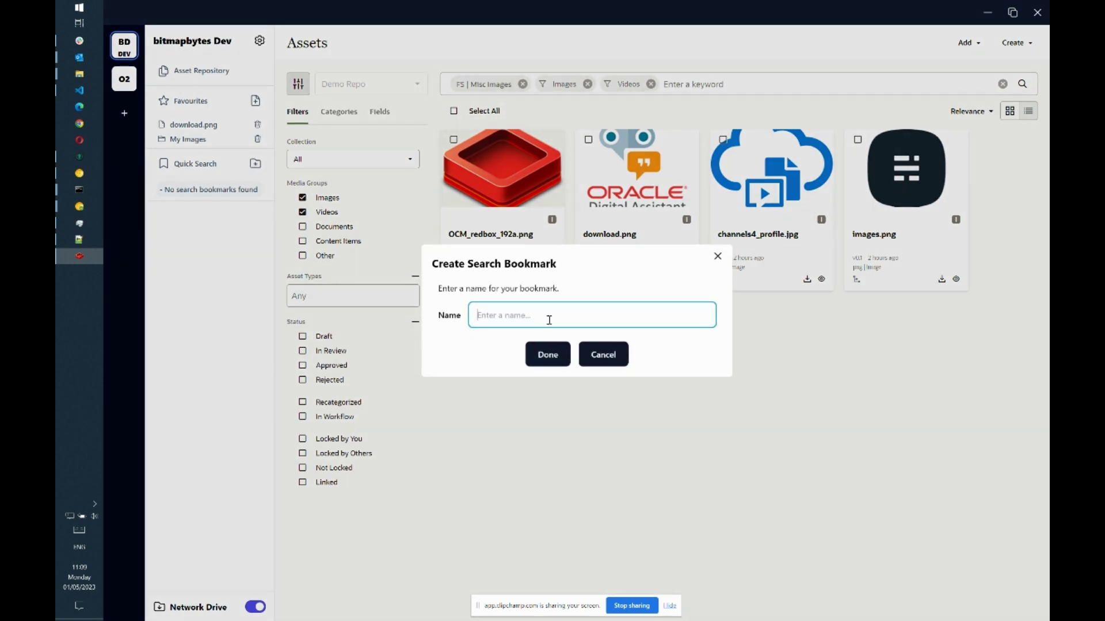
pyautogui.write('My Digital Assets')
pyautogui.click(560, 360)
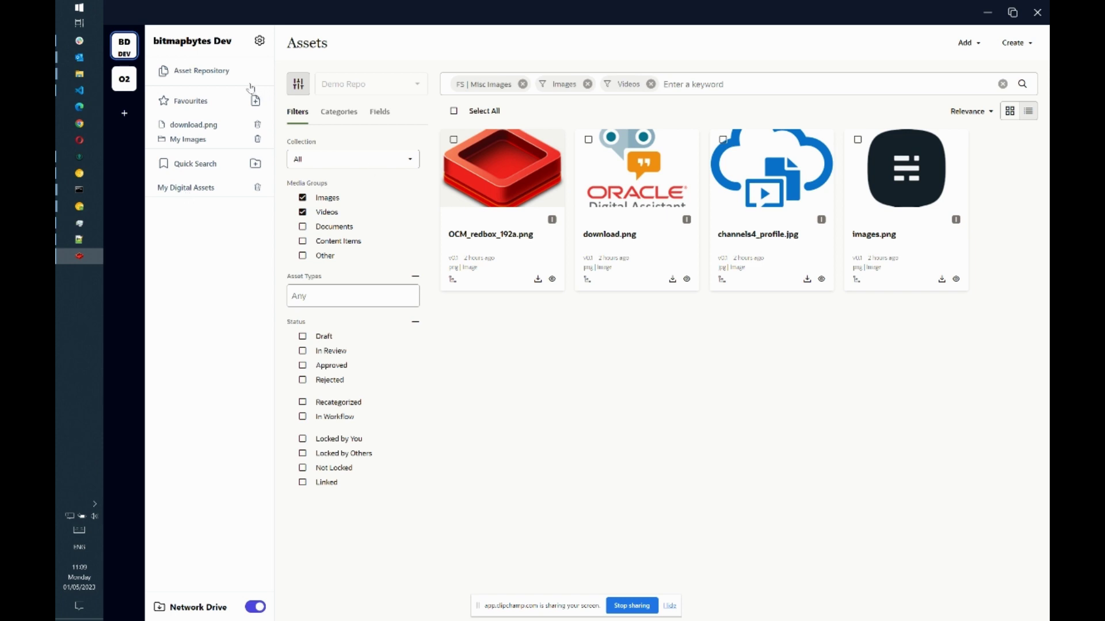
pyautogui.click(223, 74)
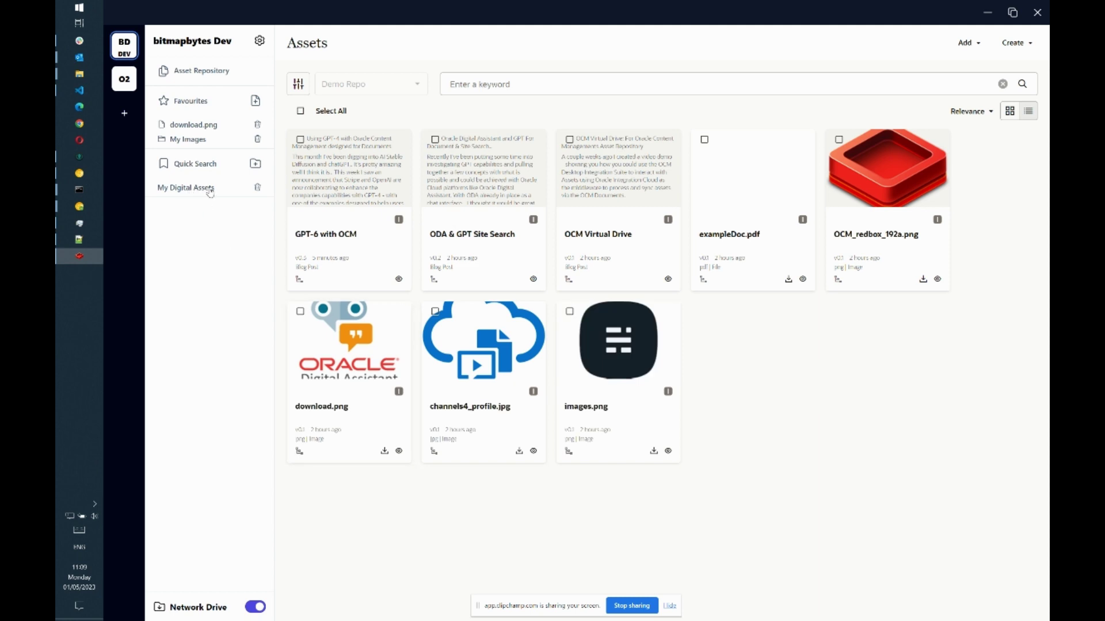
# - Reopen the saved image search, show its FileSystem (FS) categories, and collapse the sidebar
pyautogui.click(298, 84)
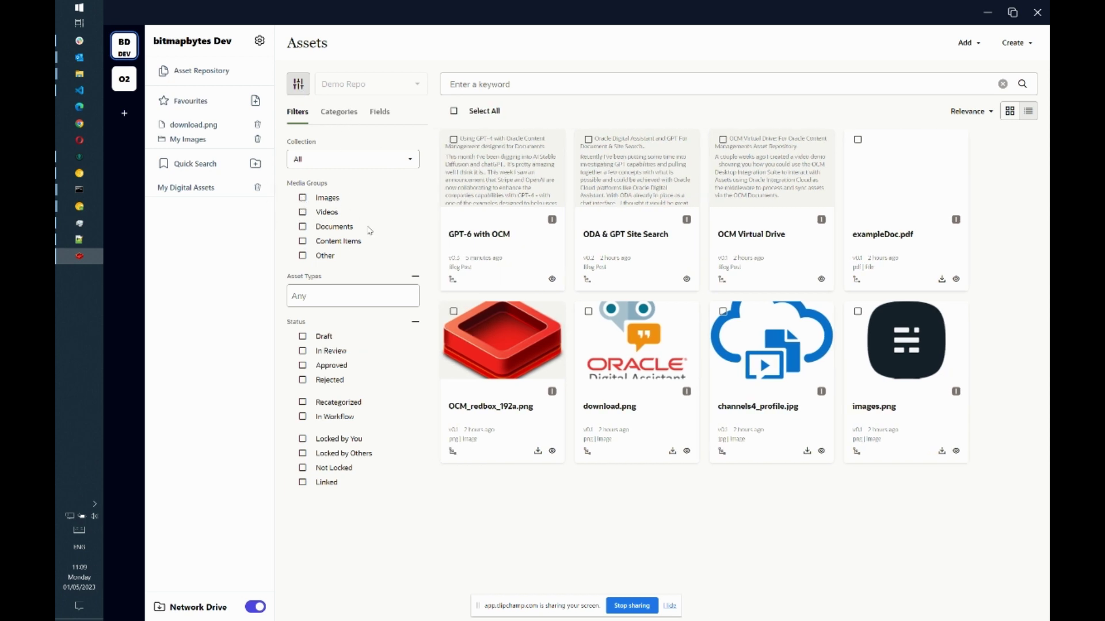
pyautogui.click(182, 190)
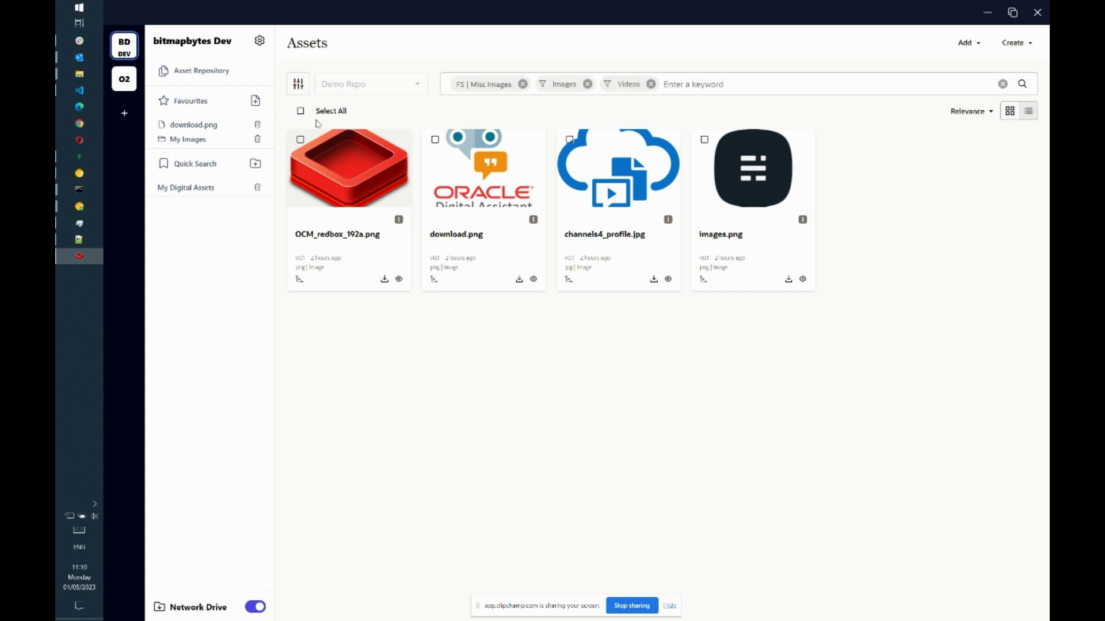
pyautogui.click(298, 84)
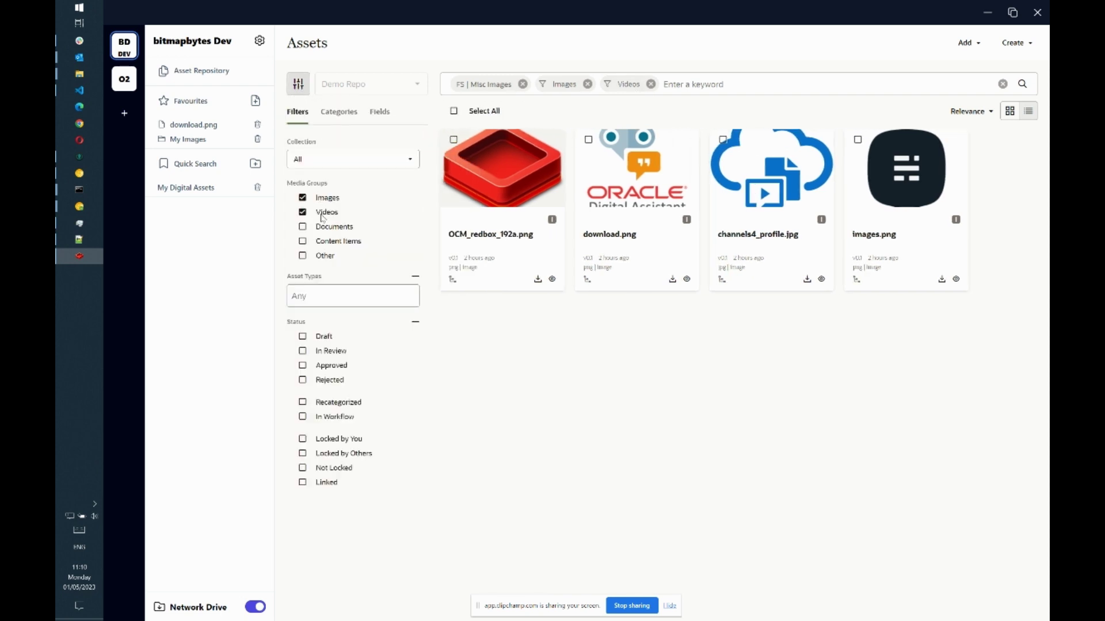
pyautogui.click(326, 111)
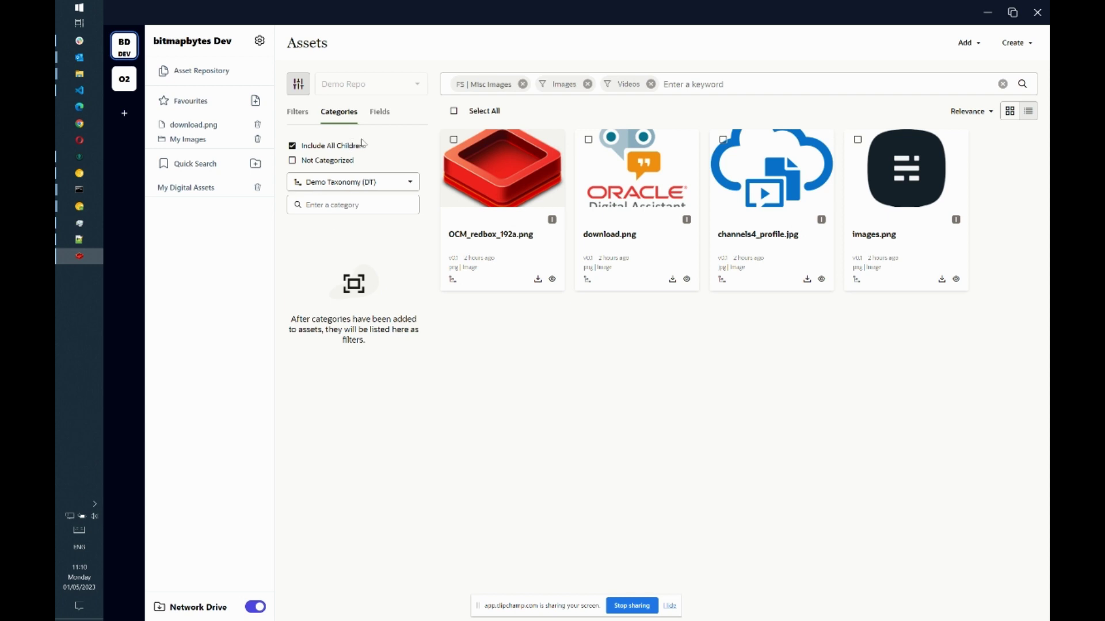
pyautogui.click(353, 181)
pyautogui.click(331, 247)
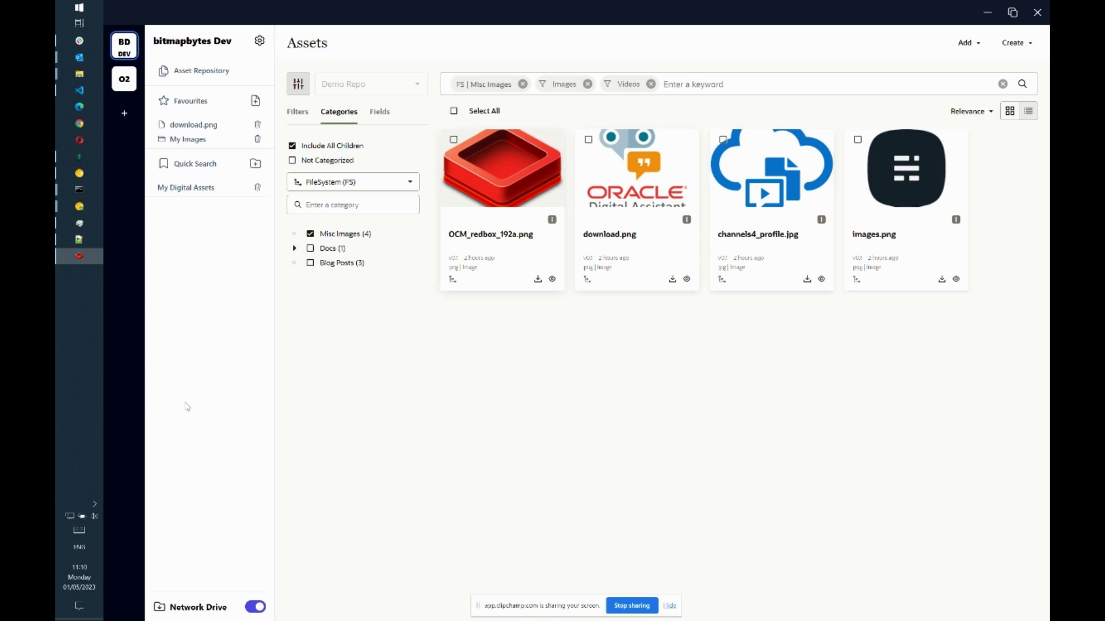
pyautogui.moveTo(272, 358); pyautogui.dragTo(82, 362)
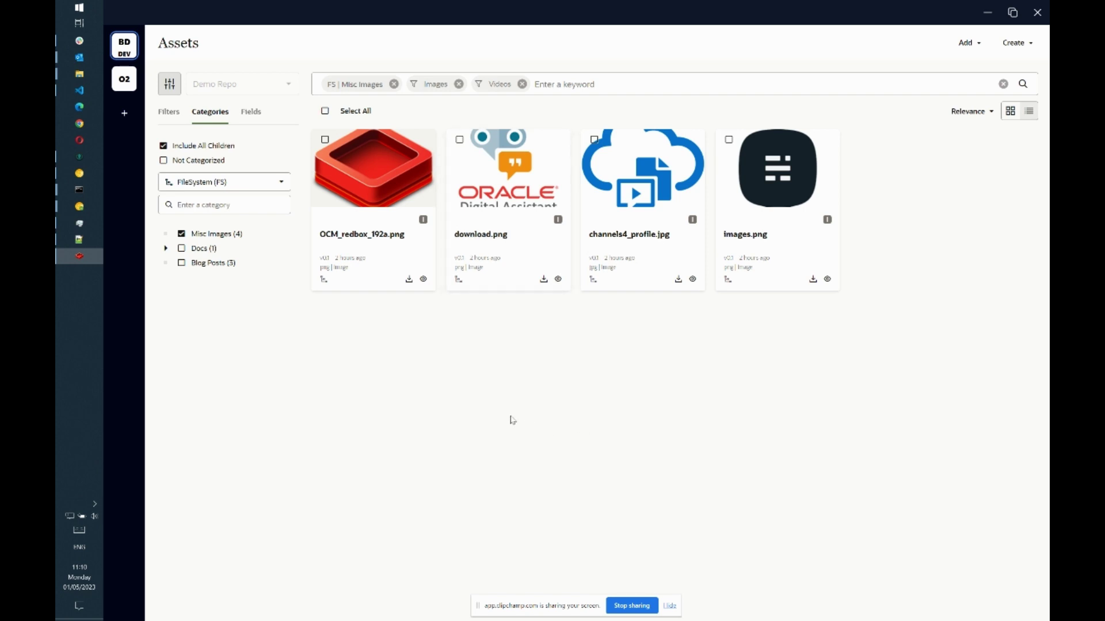
# - In Chrome's Developer page, open the Embed UI configurator with its Options panel showing
pyautogui.hotkey('alt', 'Tab')
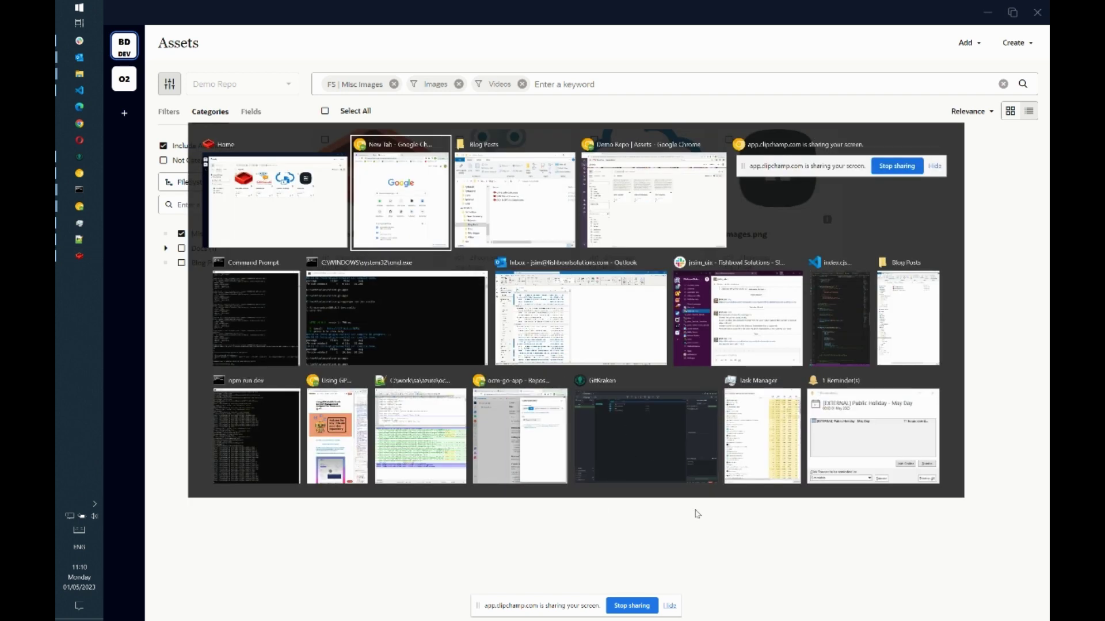
pyautogui.press('Tab')
pyautogui.press('Tab')
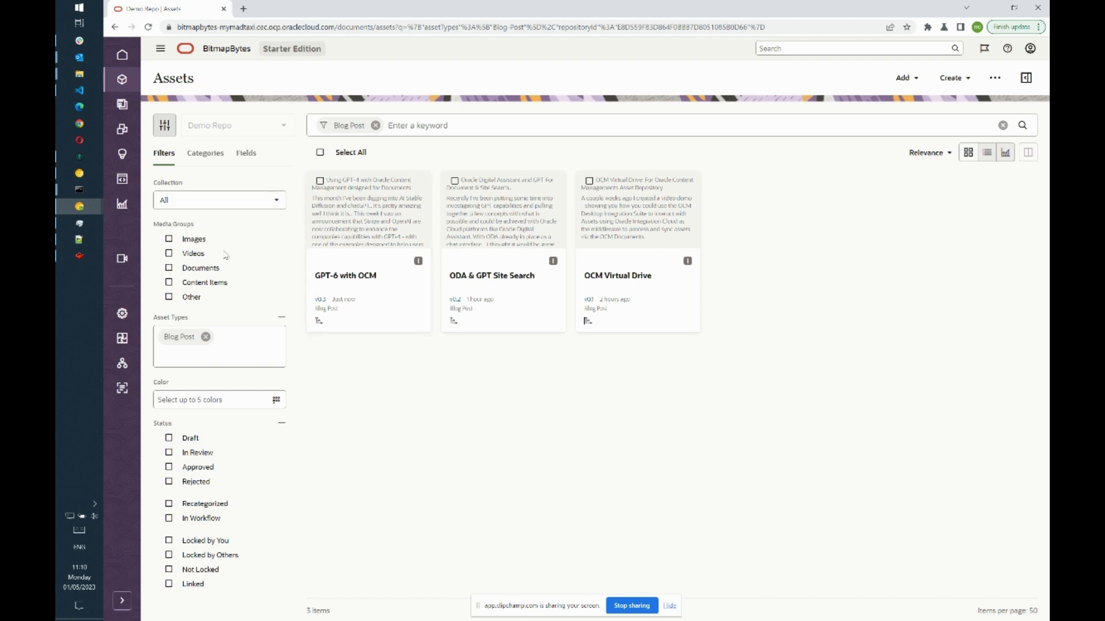
pyautogui.click(122, 178)
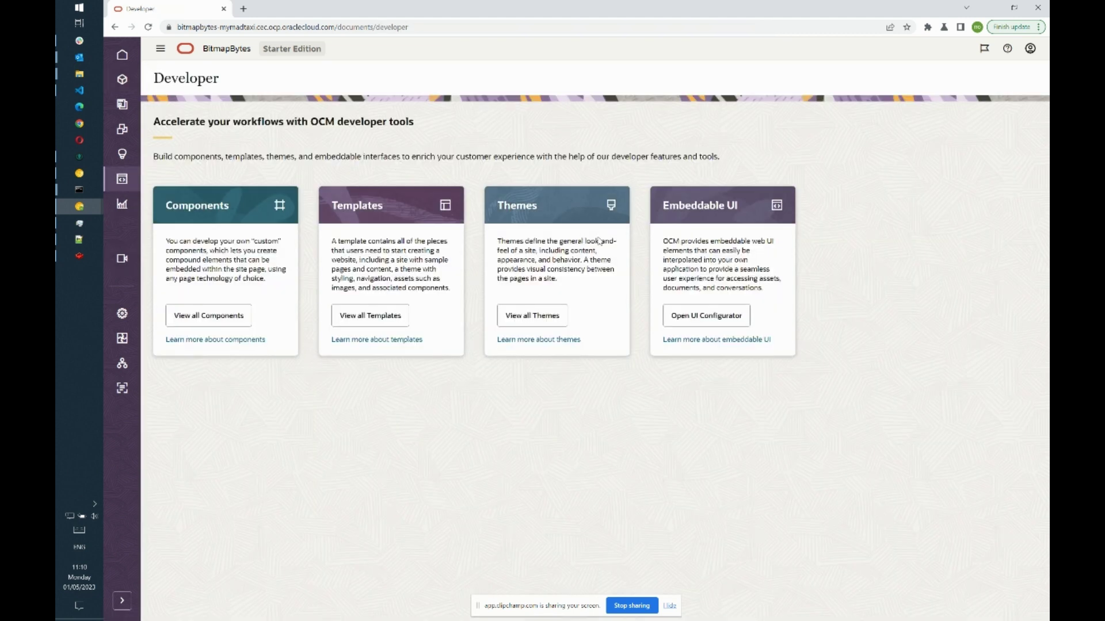
pyautogui.click(715, 321)
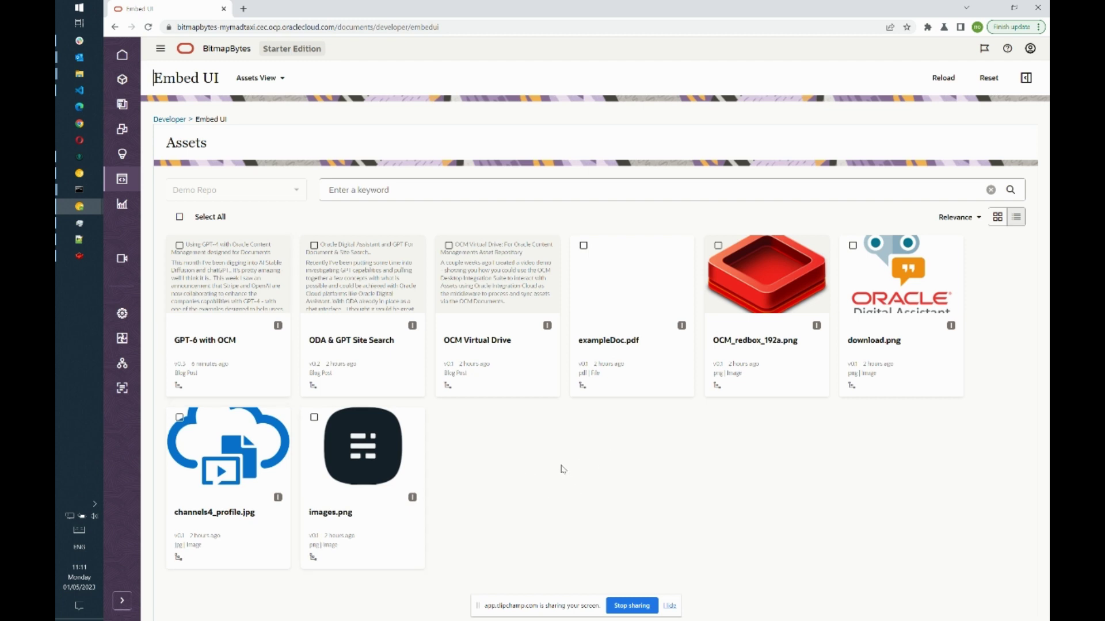
pyautogui.hotkey('alt', 'Tab')
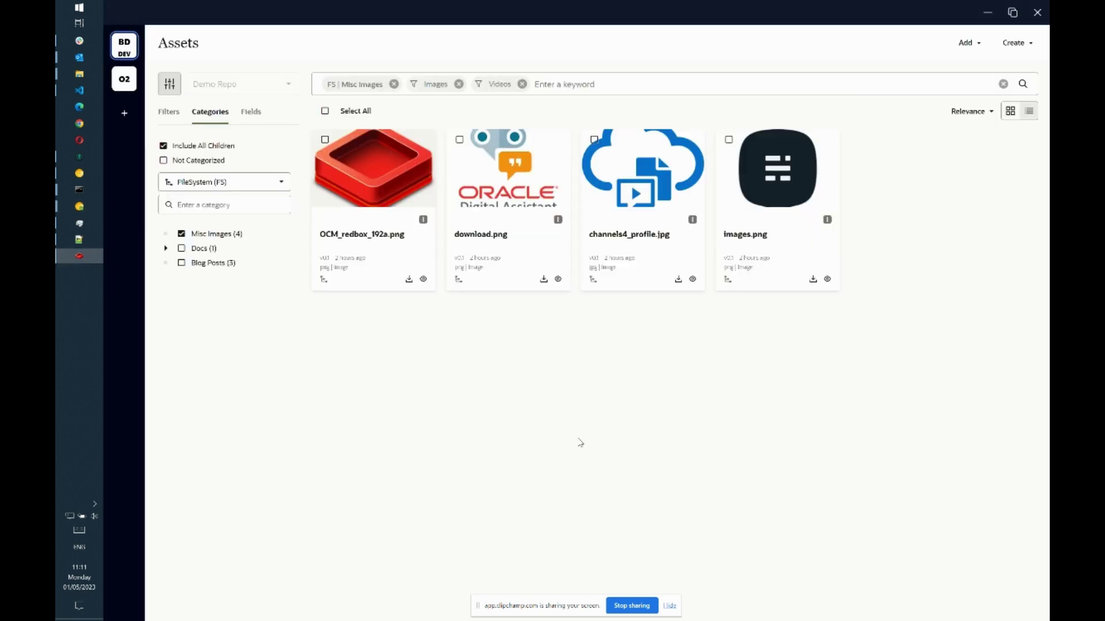
pyautogui.hotkey('alt', 'Tab')
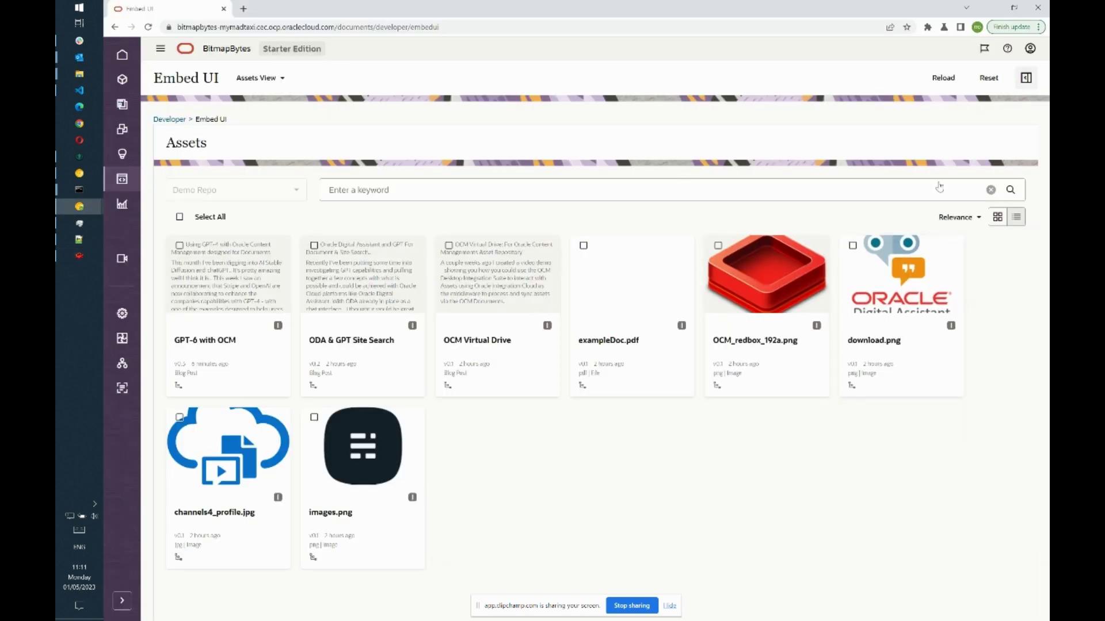
pyautogui.click(1026, 77)
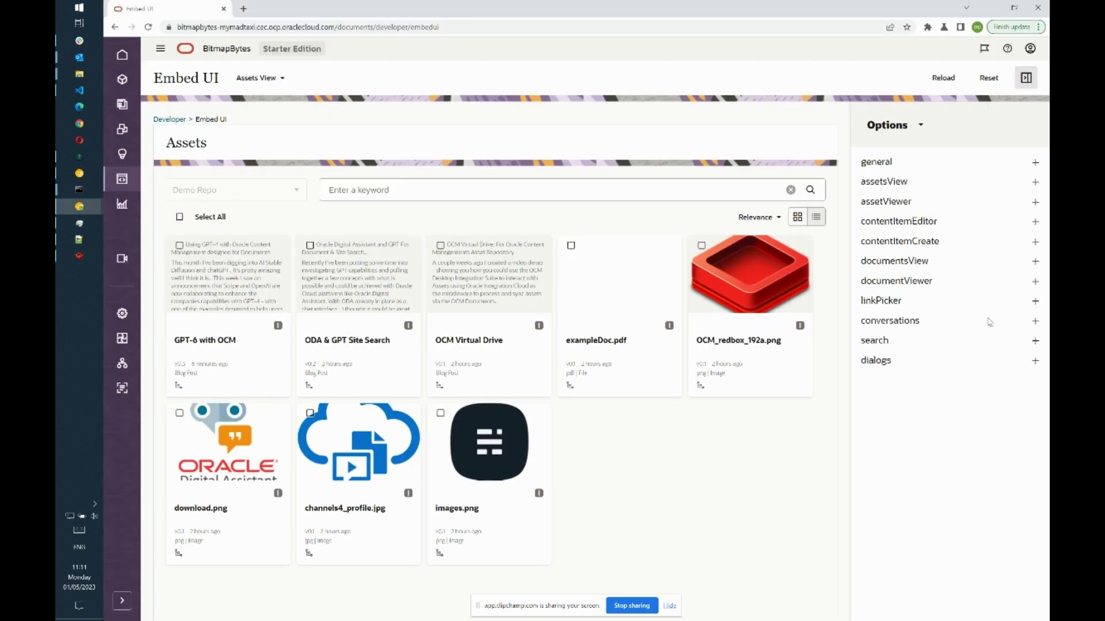
# - Set the general colour scheme to dark
pyautogui.click(1035, 182)
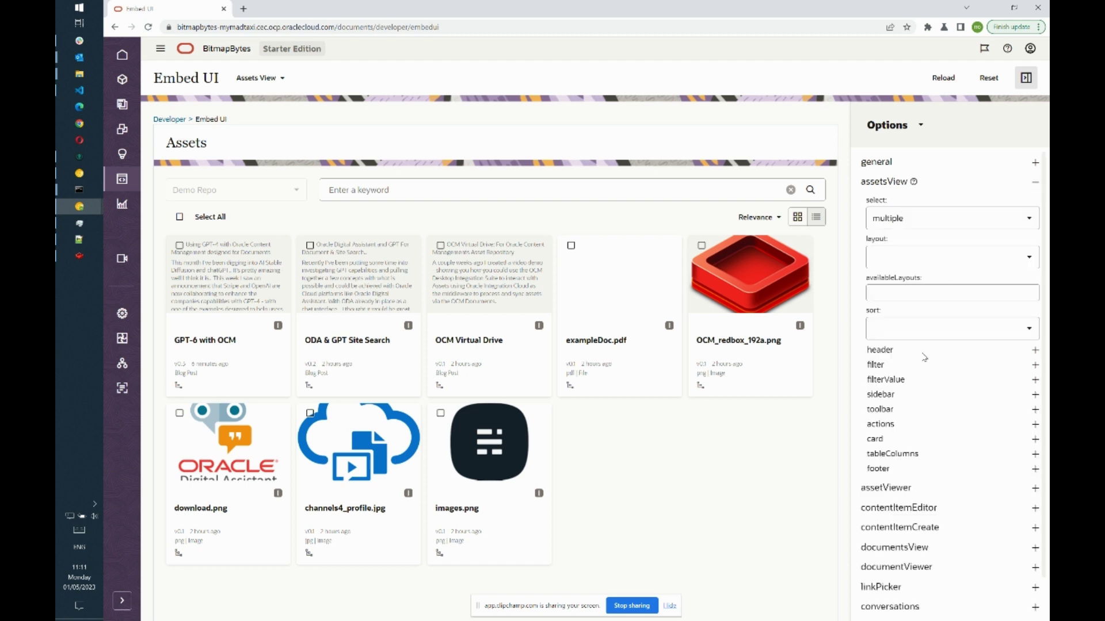
pyautogui.click(1035, 163)
pyautogui.click(961, 197)
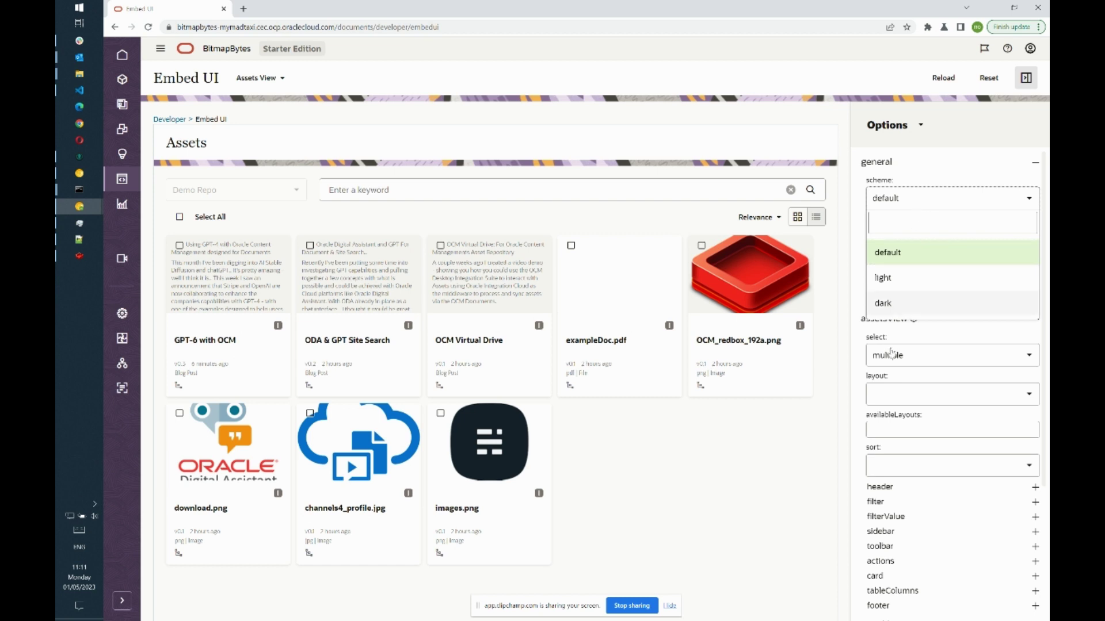
pyautogui.click(900, 310)
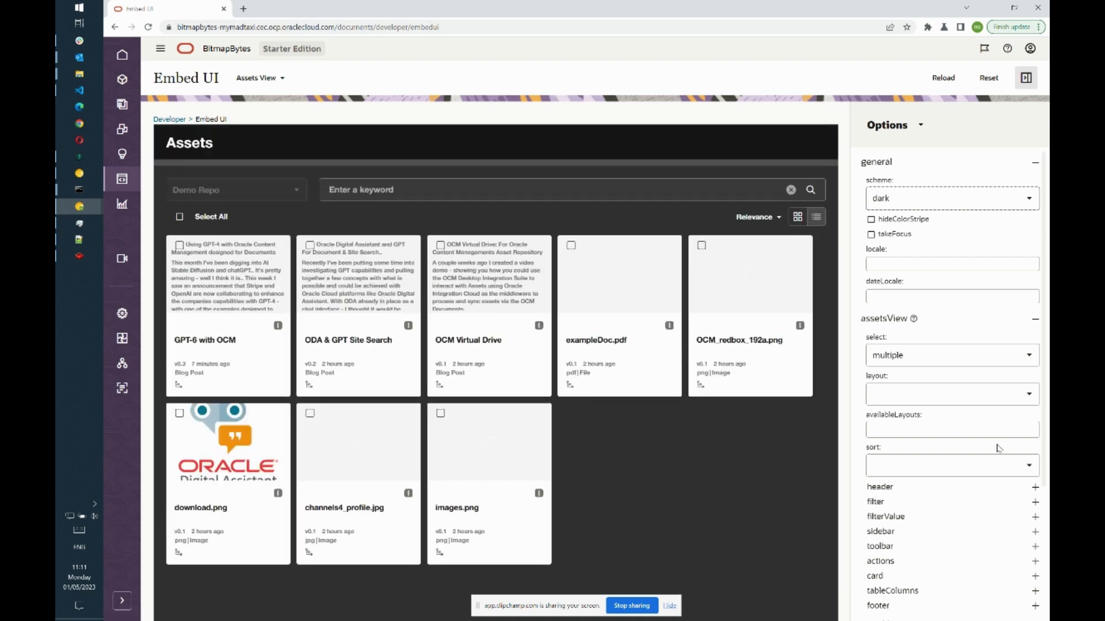
# - Enable assetsView filter expand plus Filters and Categories tabs, then reload the preview
pyautogui.click(1035, 502)
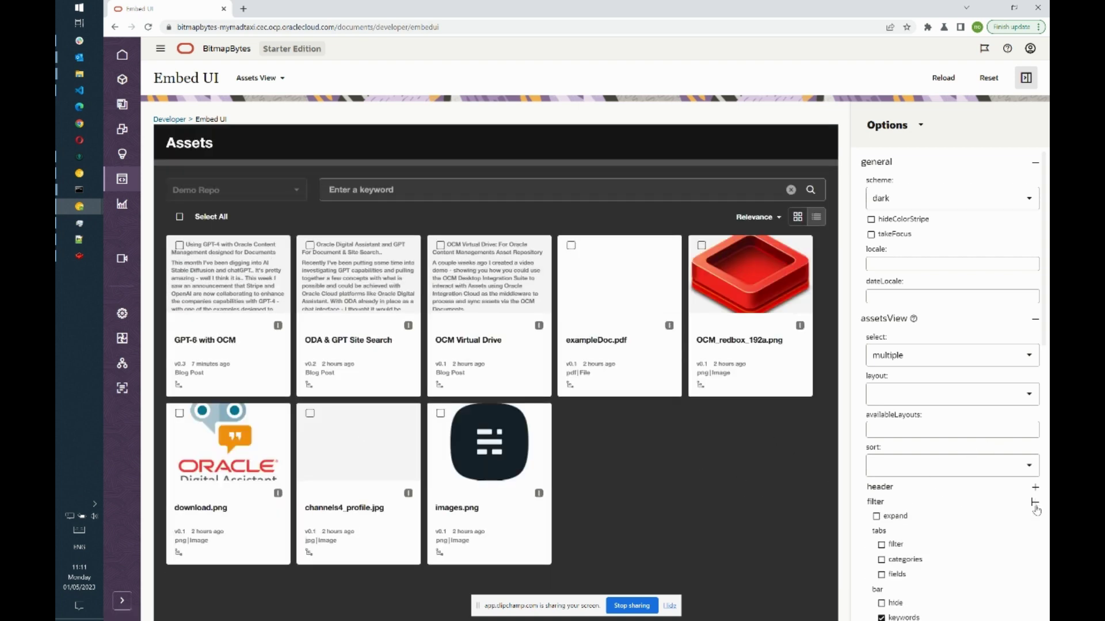
pyautogui.scroll(-1, 981, 524)
pyautogui.scroll(-2, 981, 524)
pyautogui.click(875, 361)
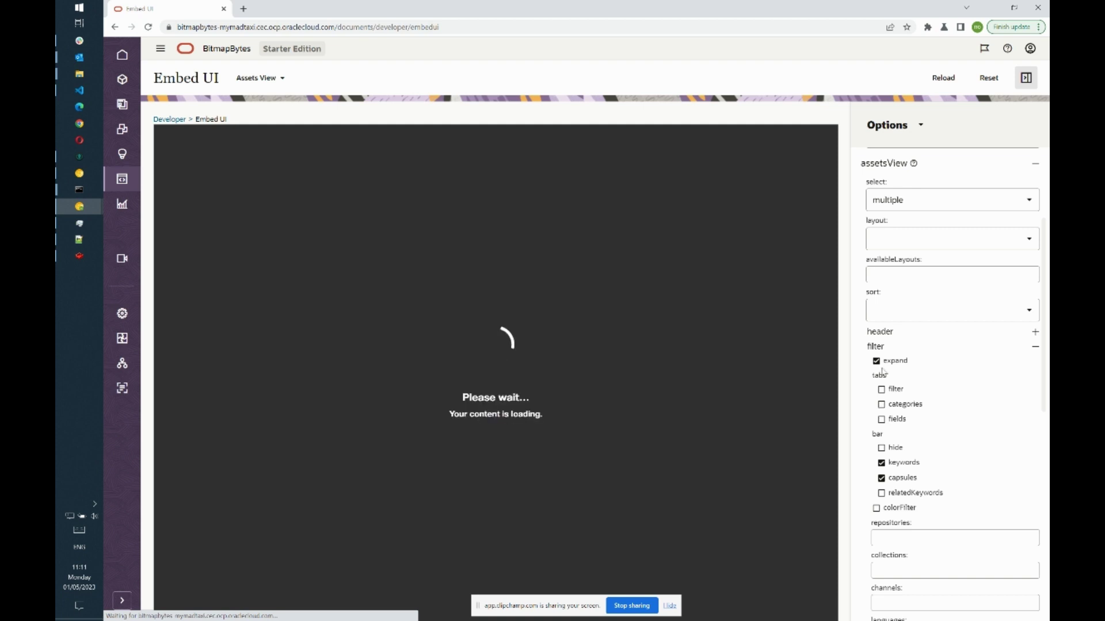
pyautogui.click(881, 405)
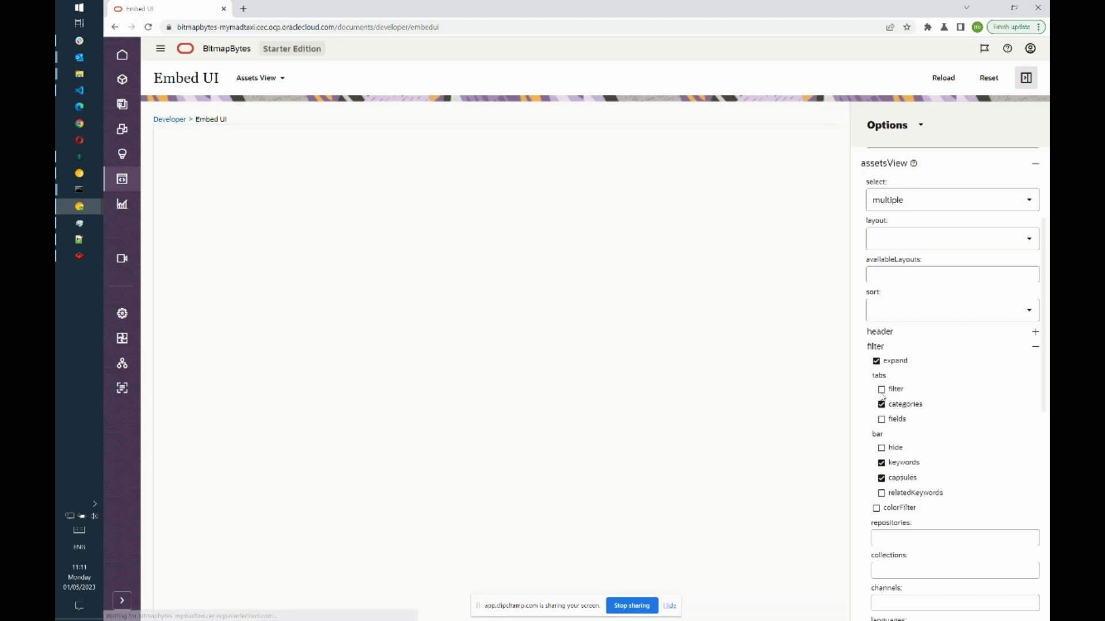
pyautogui.click(881, 389)
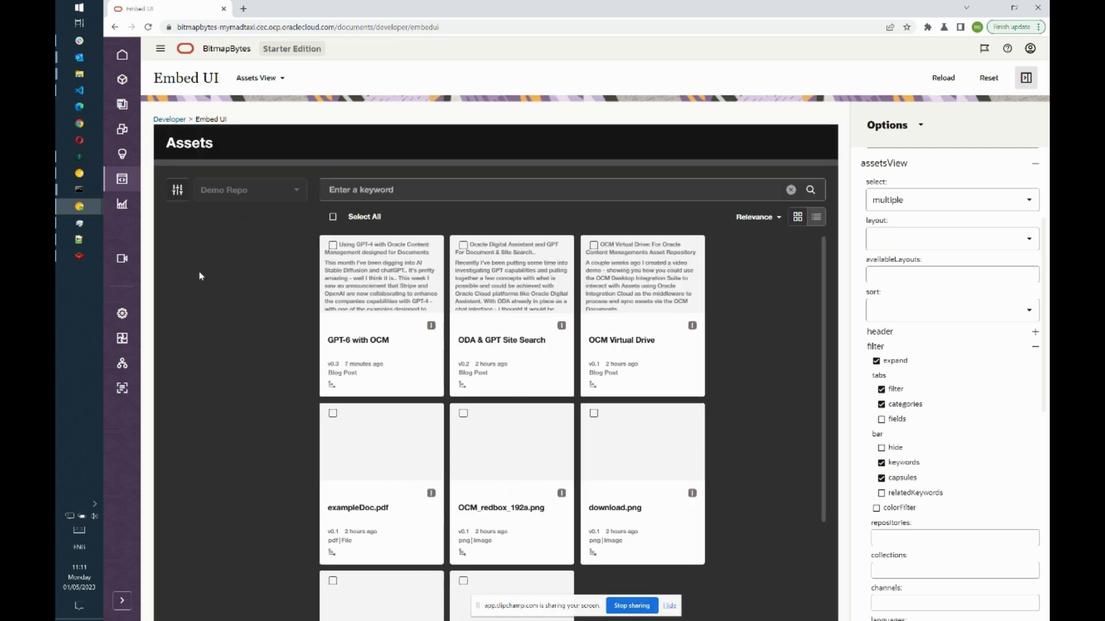
pyautogui.click(944, 78)
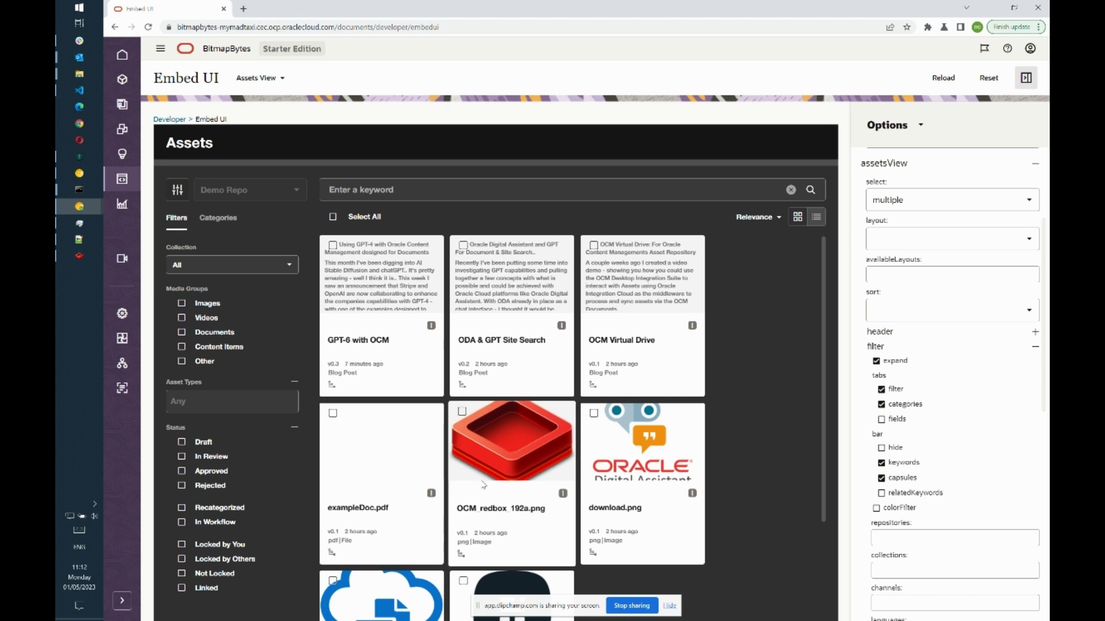
# - Switch the right panel to the JSON Source view, select all of it, then deselect
pyautogui.click(919, 130)
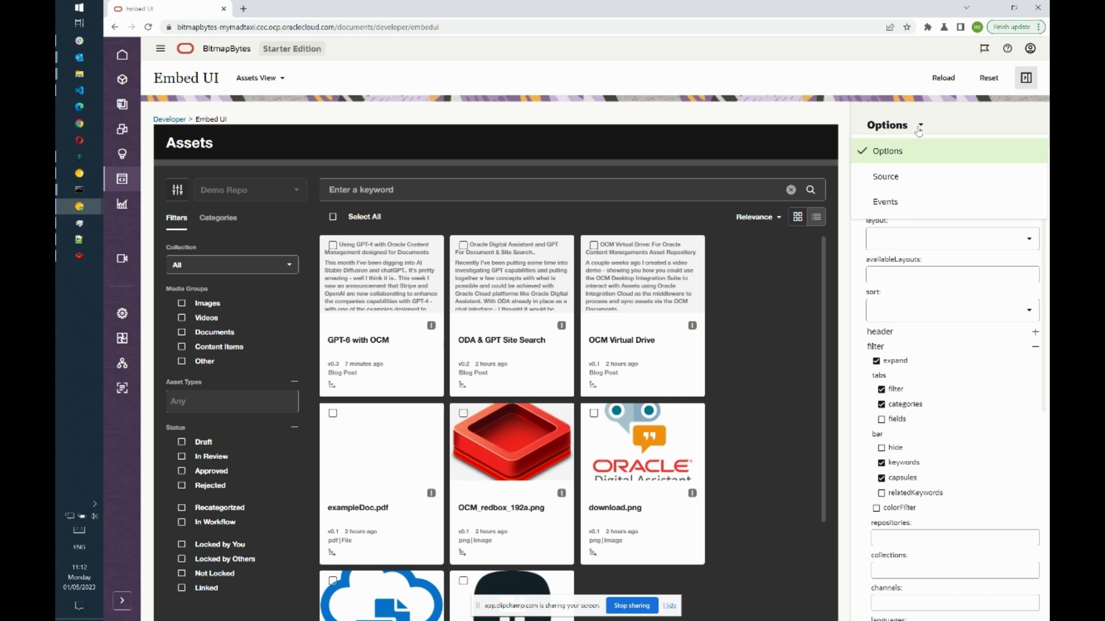
pyautogui.click(905, 185)
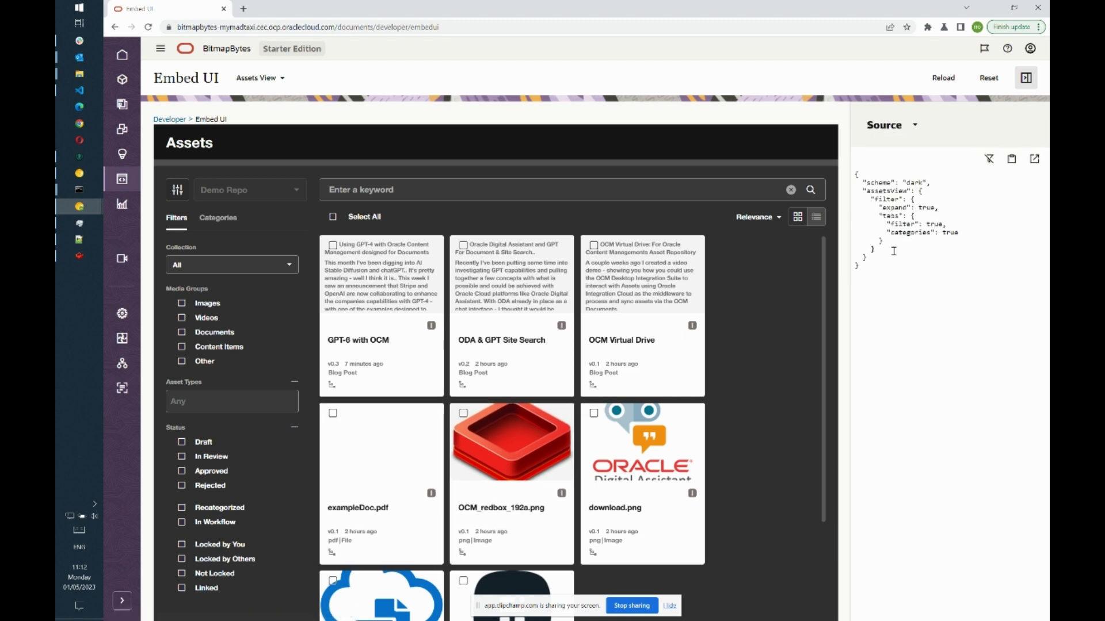
pyautogui.click(907, 272)
pyautogui.hotkey('ctrl', 'a')
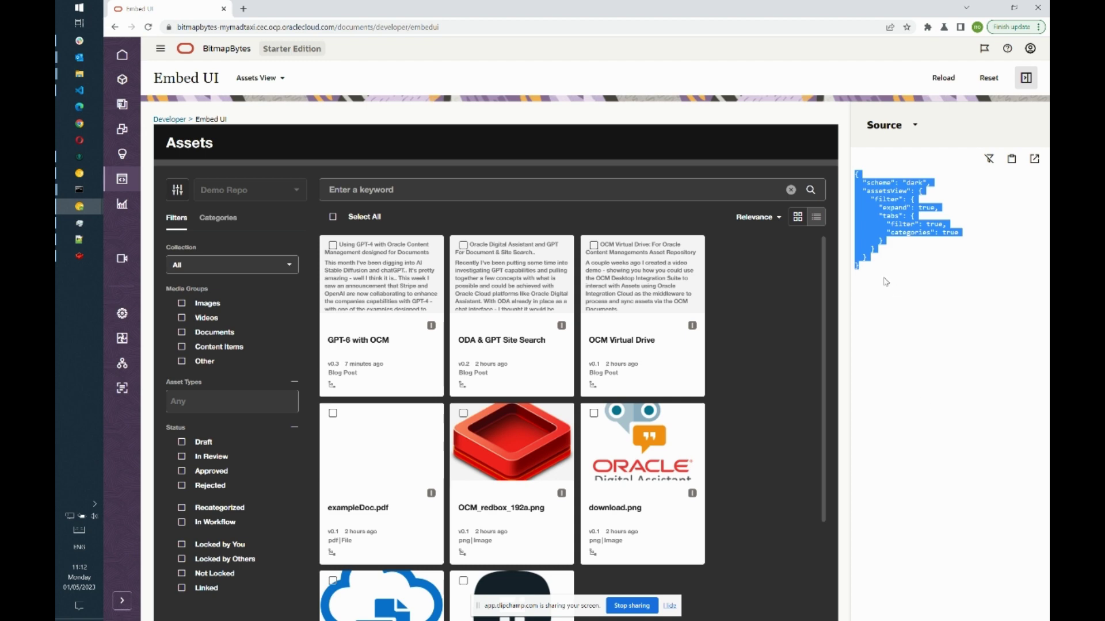
pyautogui.hotkey('alt', 'Tab')
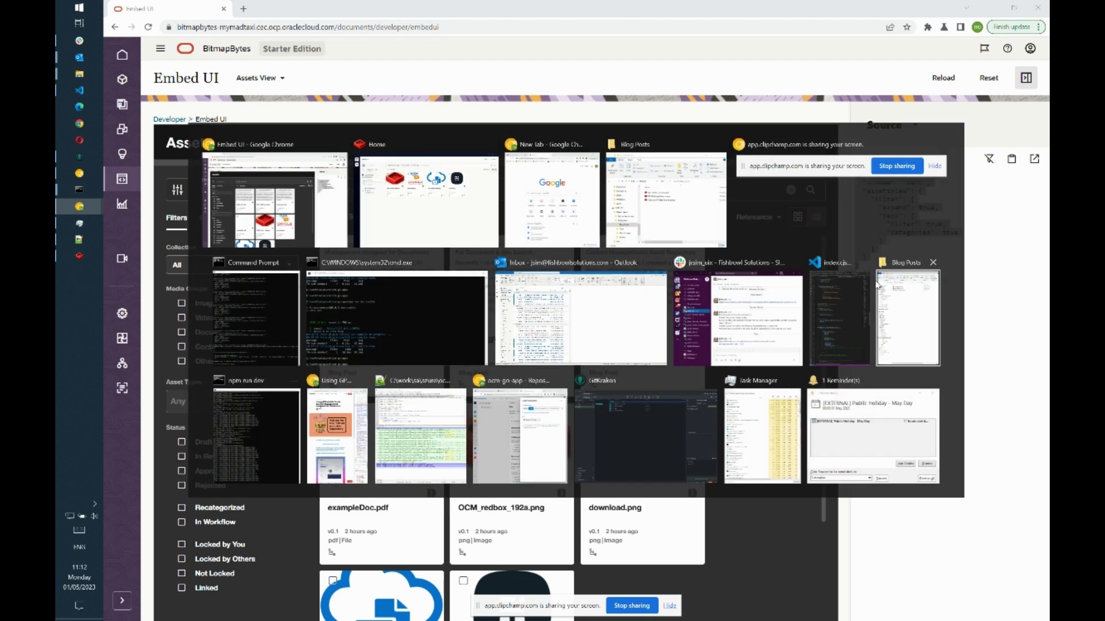
pyautogui.hotkey('alt', 'Tab')
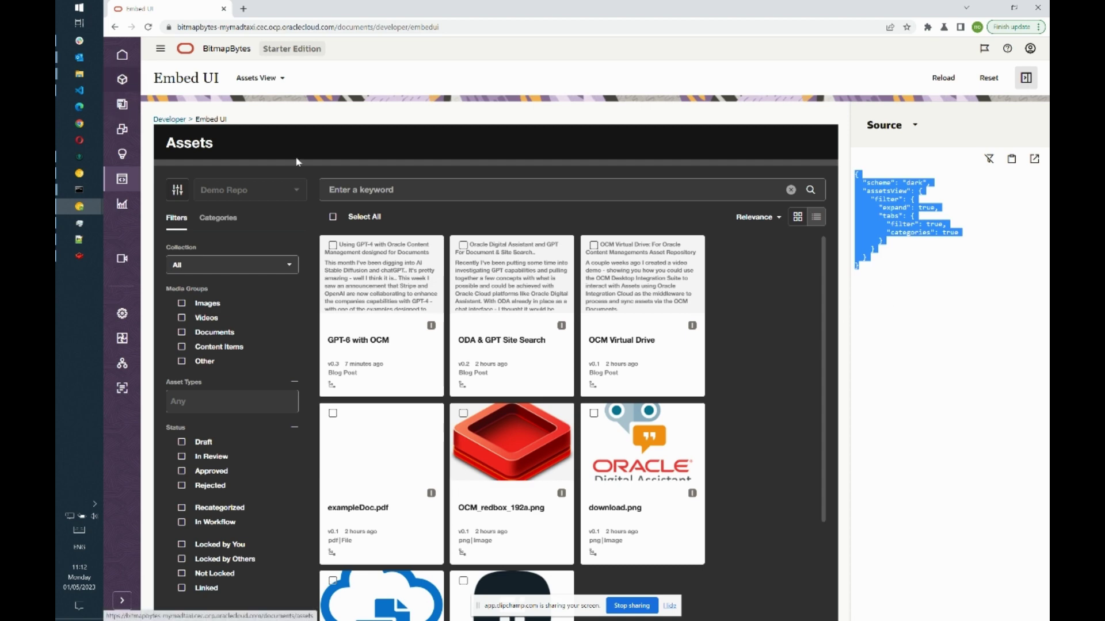
pyautogui.hotkey('alt', 'Tab')
pyautogui.hotkey('alt', 'Tab')
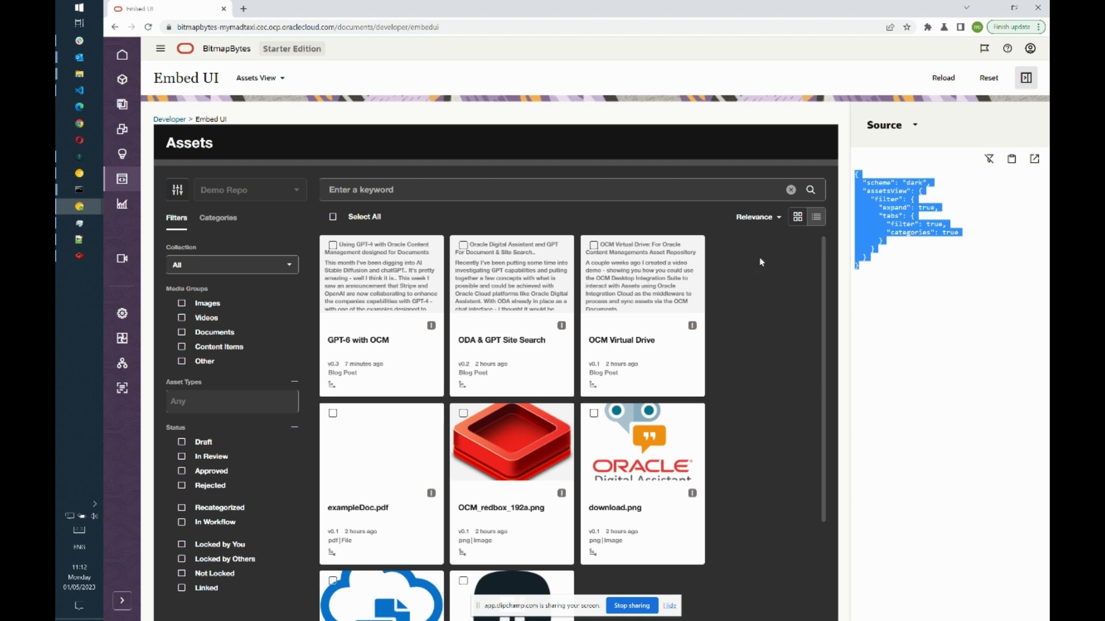
pyautogui.scroll(-3, 757, 444)
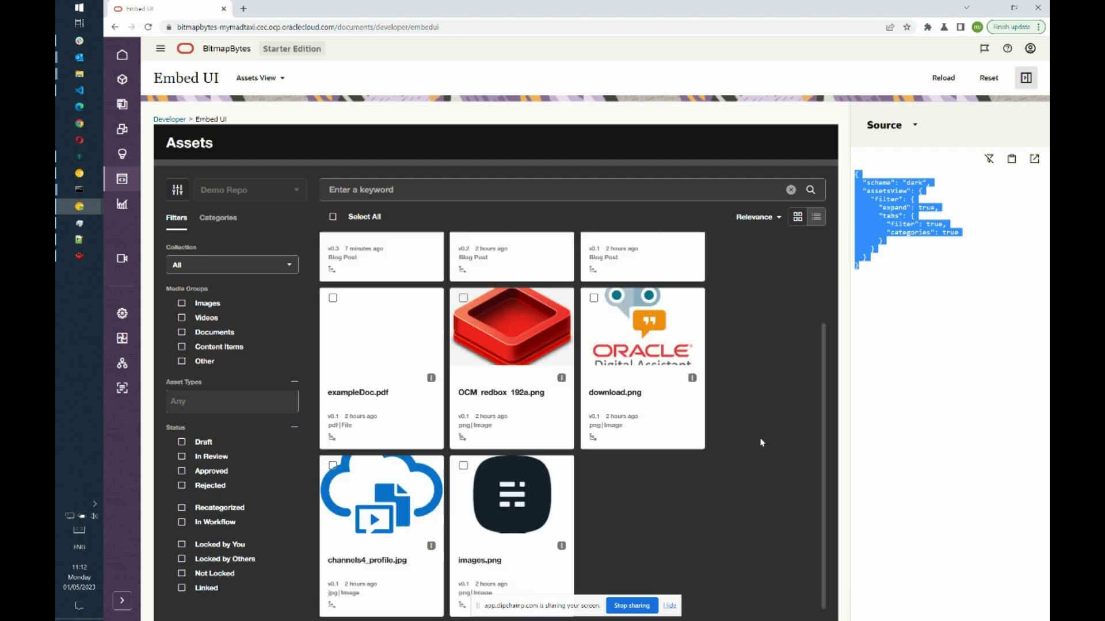
pyautogui.scroll(3, 761, 462)
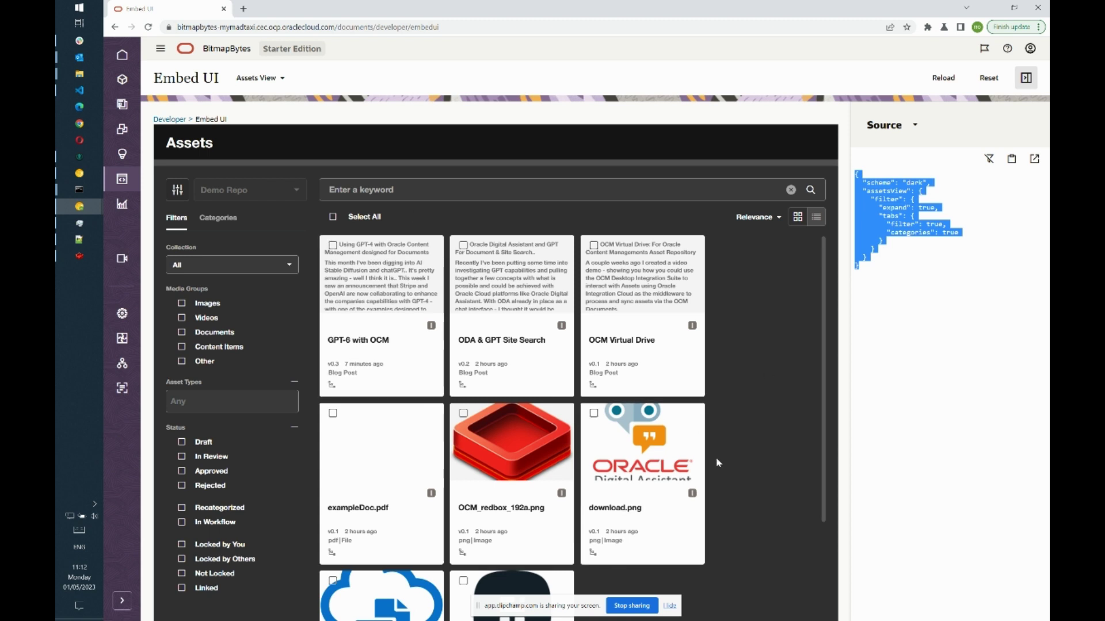
pyautogui.click(856, 374)
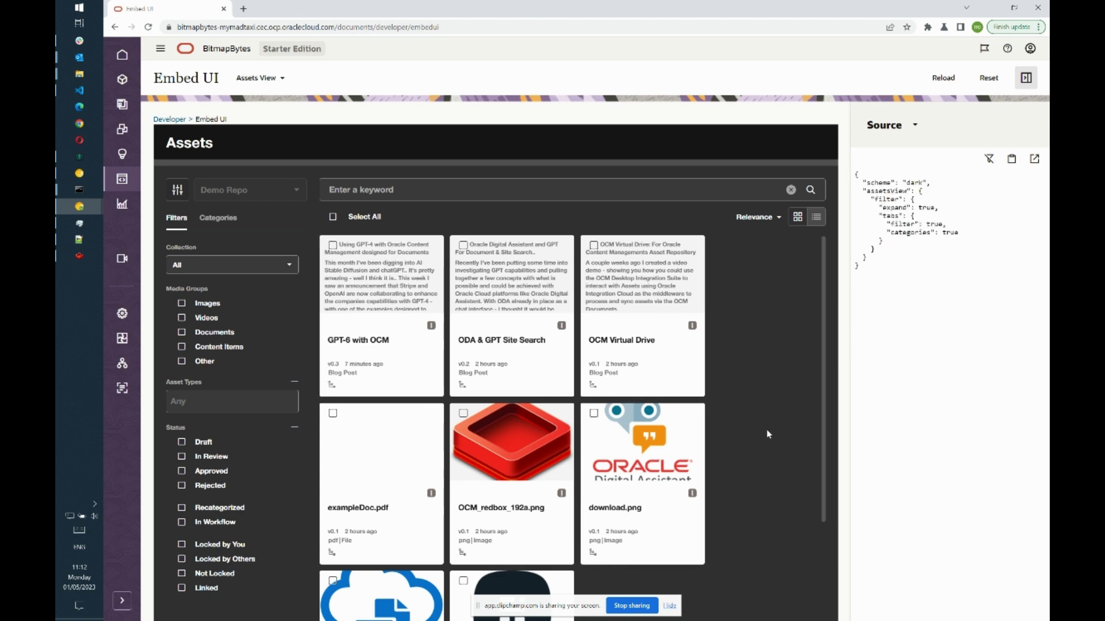